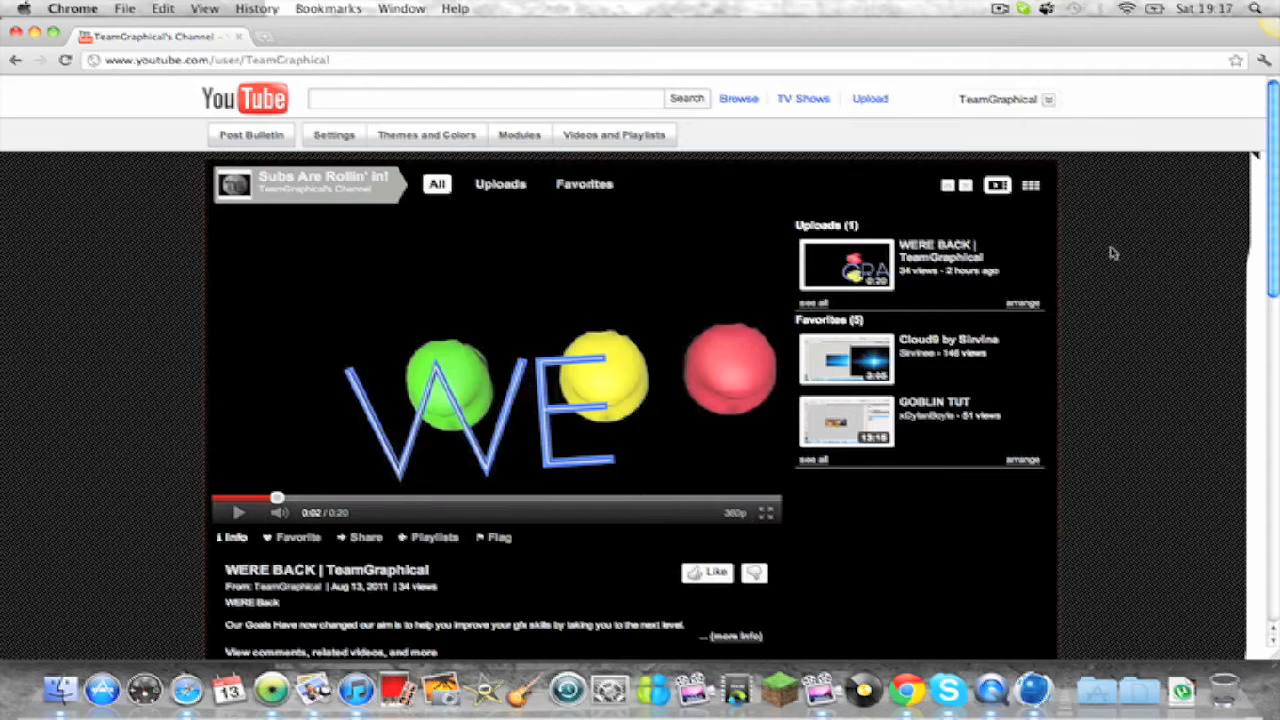
Step: Open Sides.png from the "things i made" folder inside the C4D folder on the desktop
key("F11")
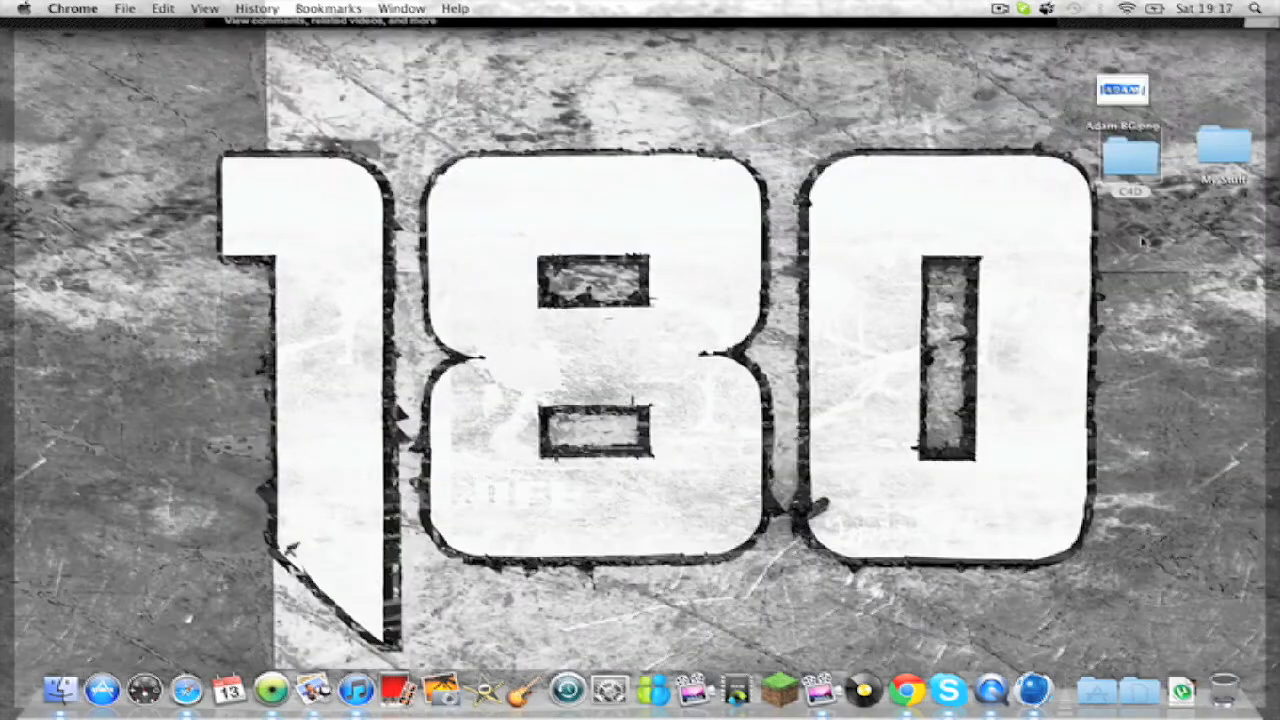
double_click(1227, 150)
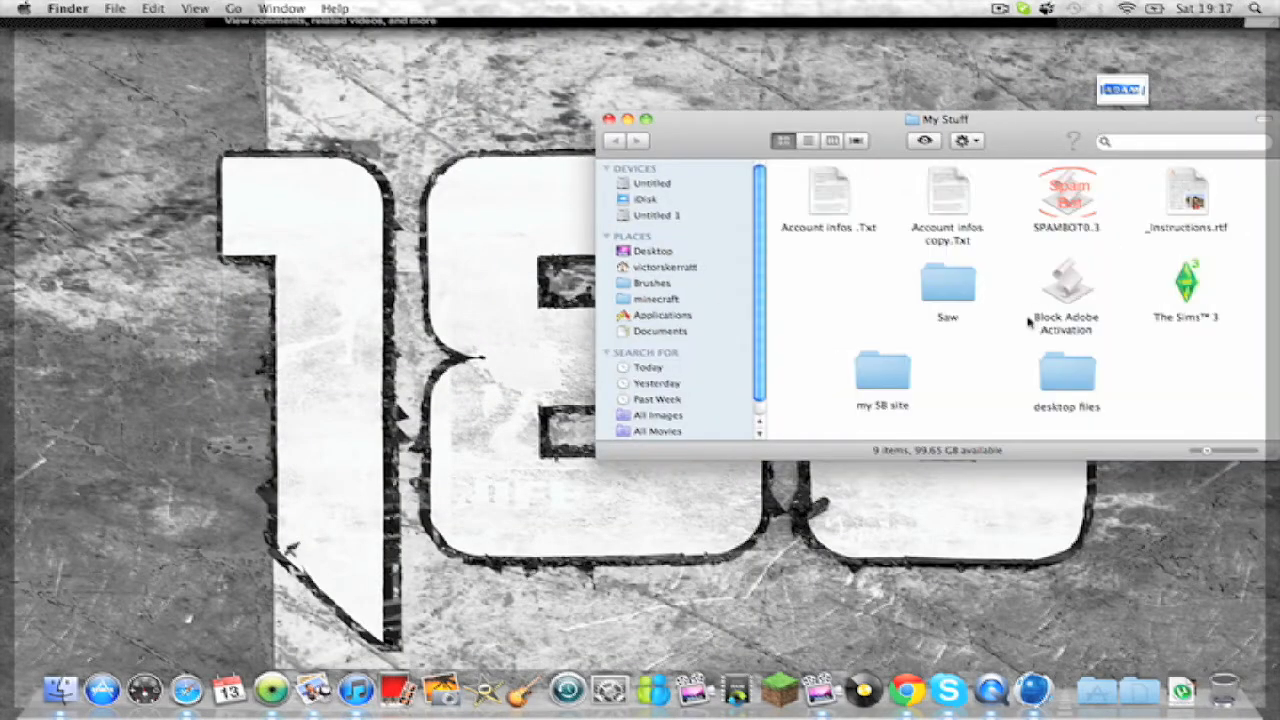
left_click(608, 119)
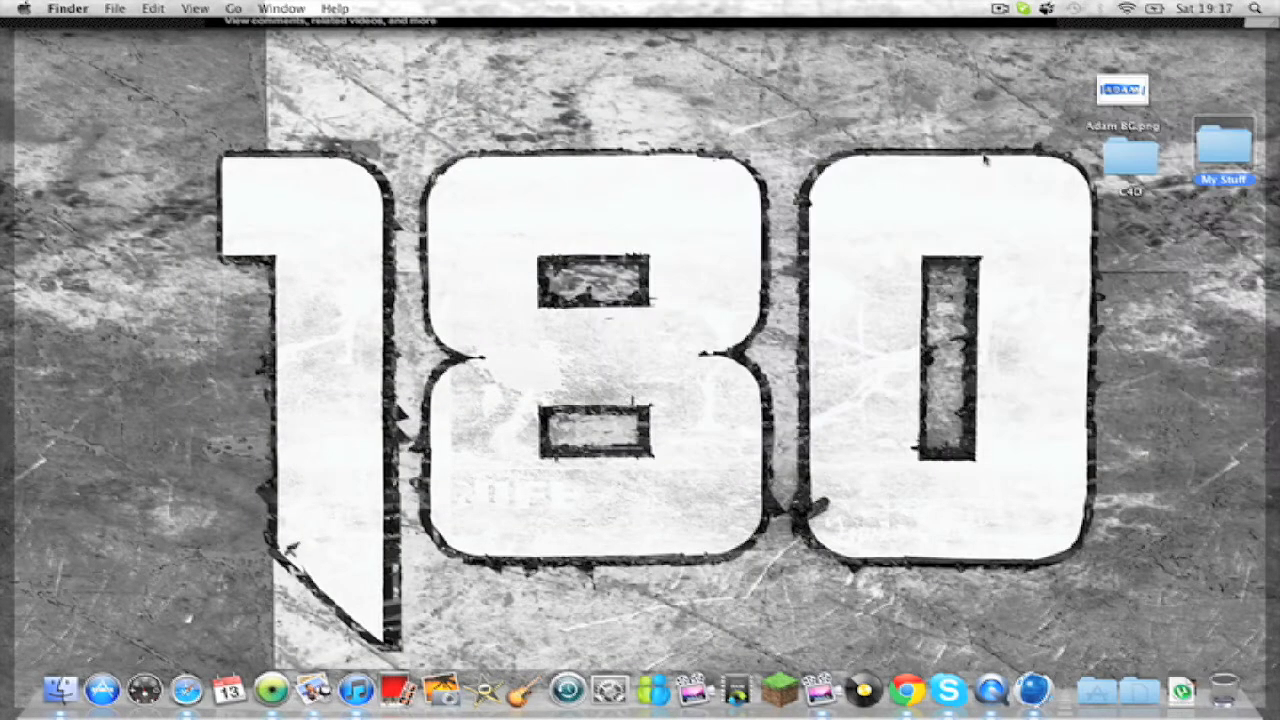
double_click(1129, 157)
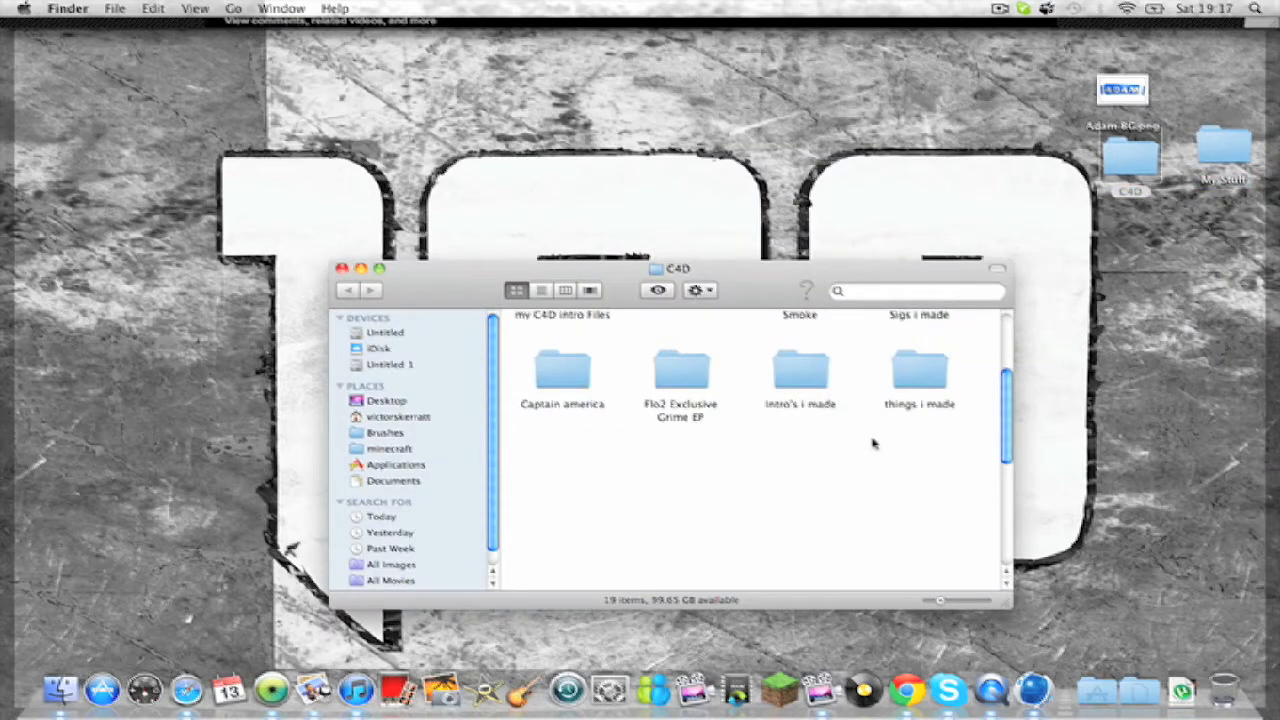
scroll(873, 443, "up", 2)
double_click(920, 405)
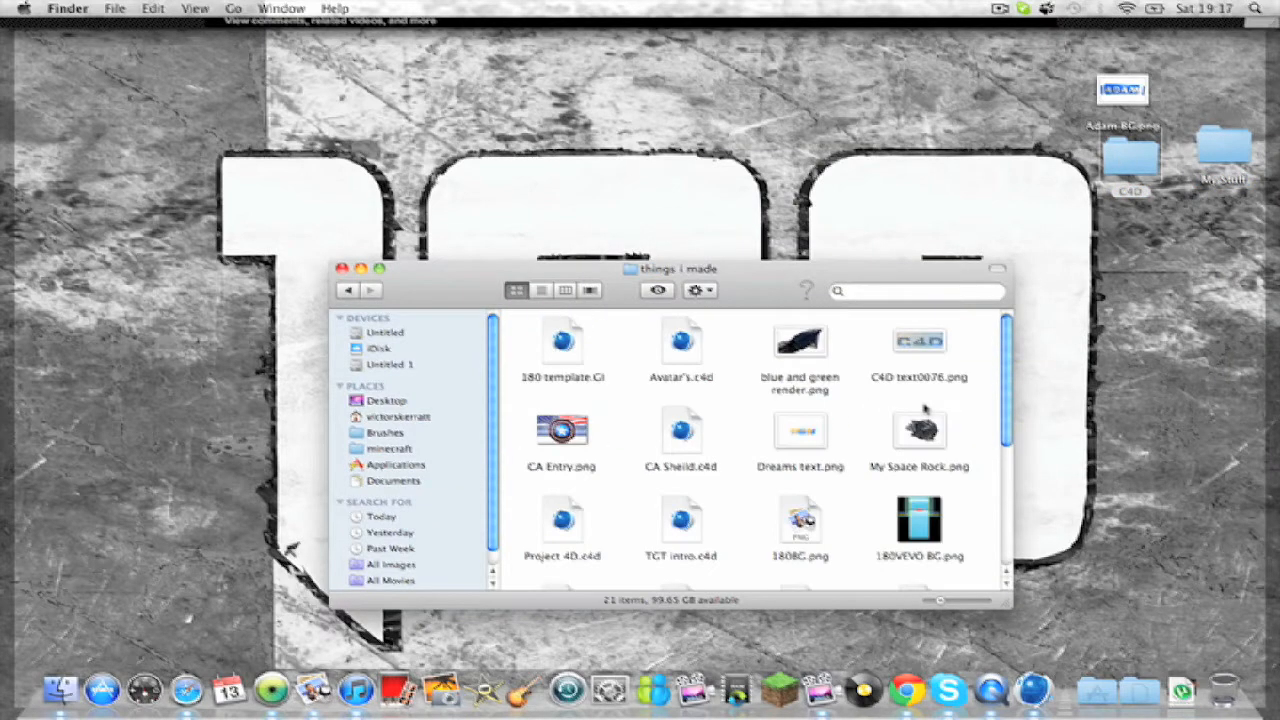
scroll(866, 480, "down", 5)
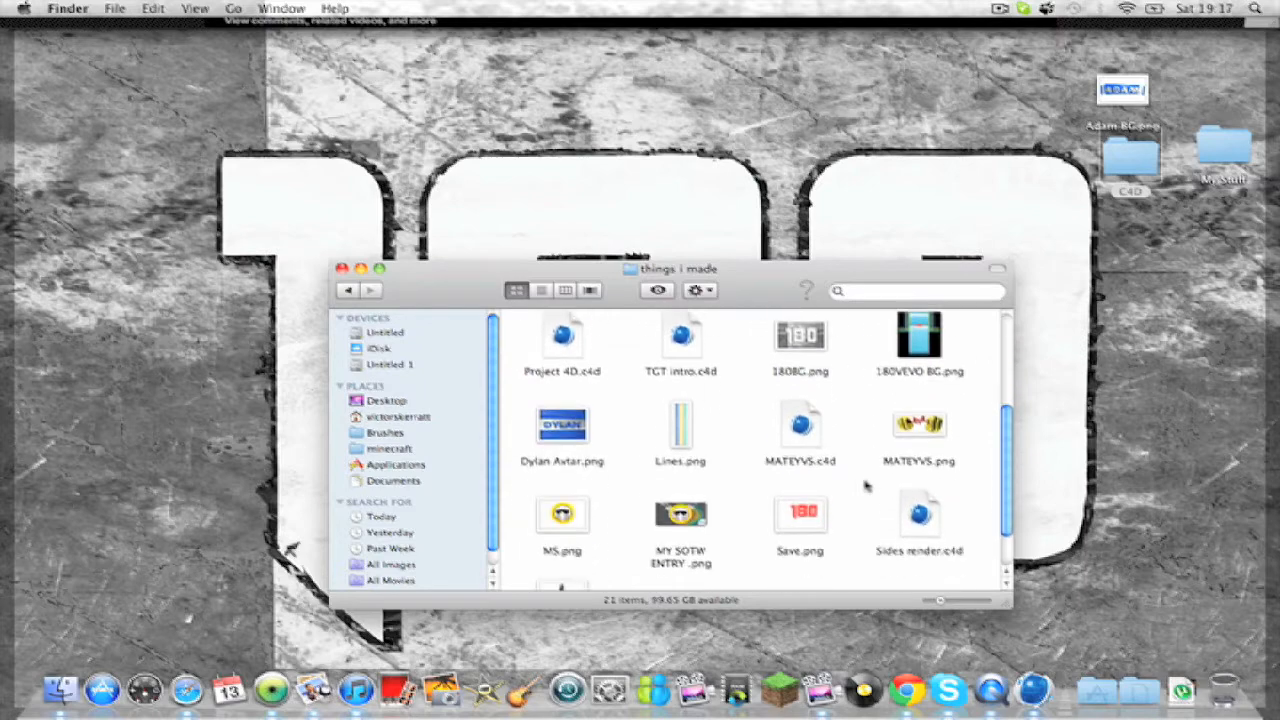
double_click(563, 546)
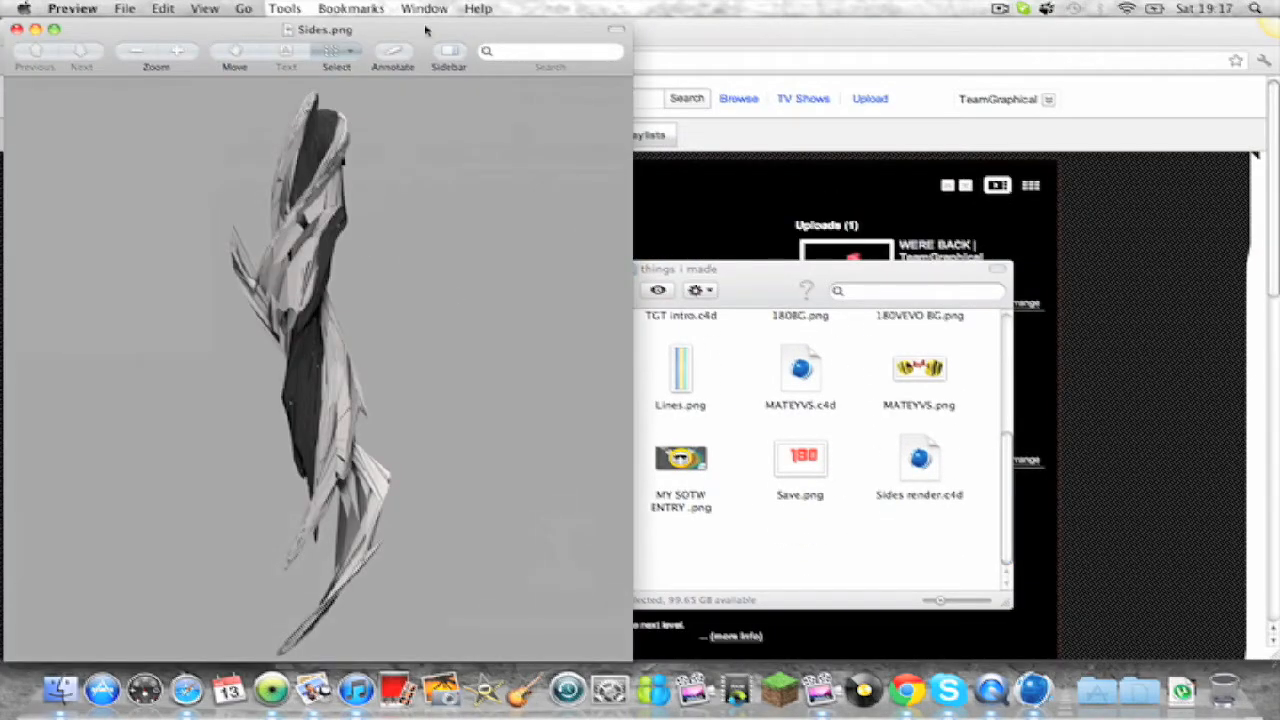
Step: Close the Sides.png reference image, clear away the folder and browser windows, and switch to Cinema 4D
left_click_drag(425, 30, 755, 25)
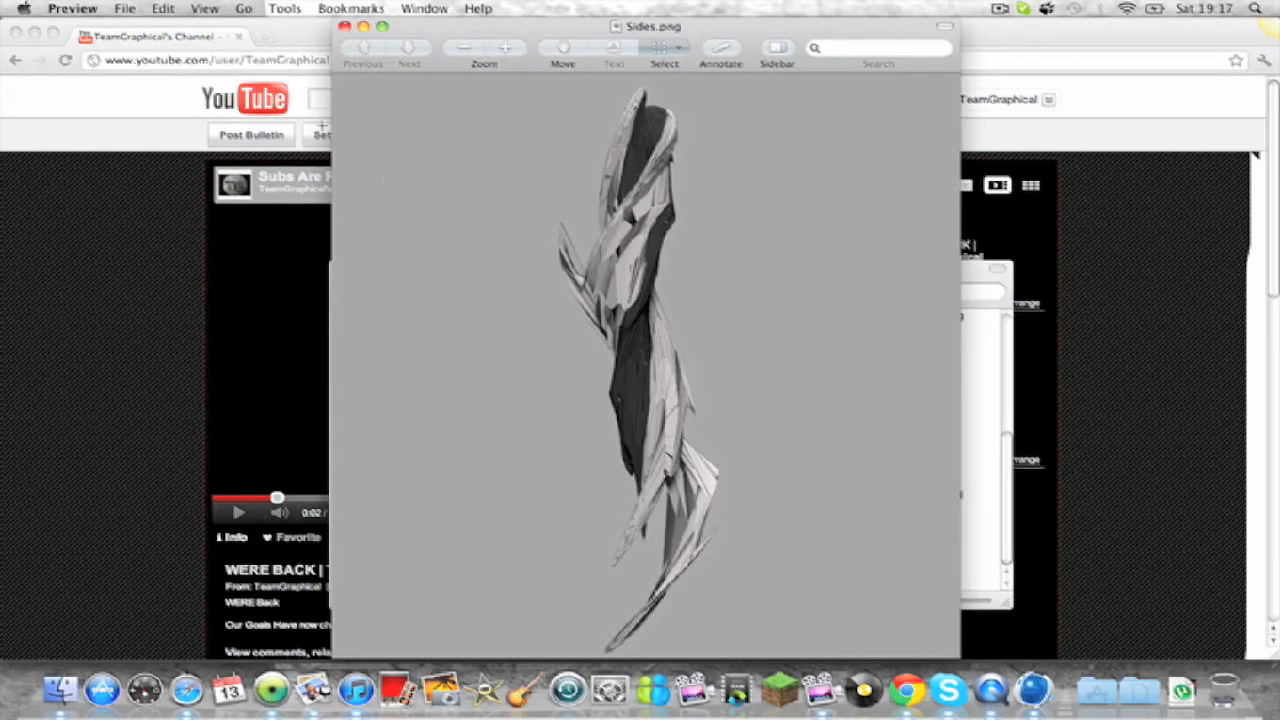
left_click(345, 26)
left_click(345, 276)
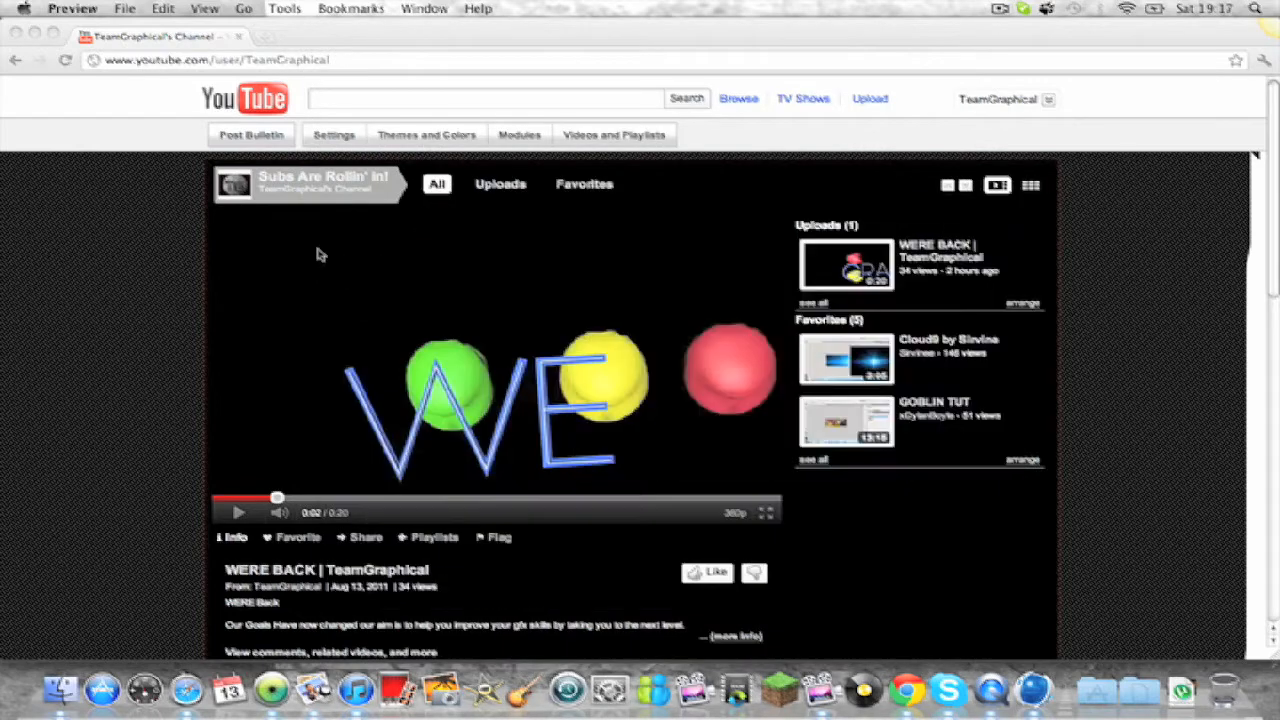
left_click(13, 34)
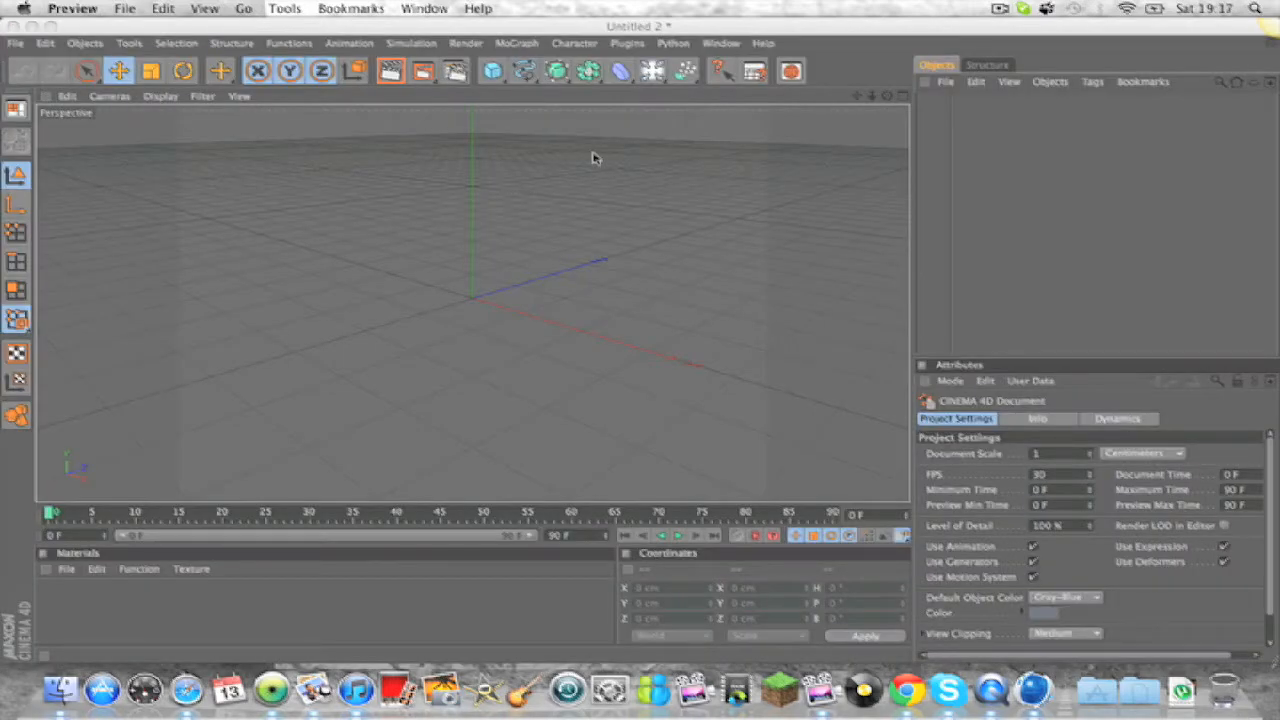
left_click(497, 74)
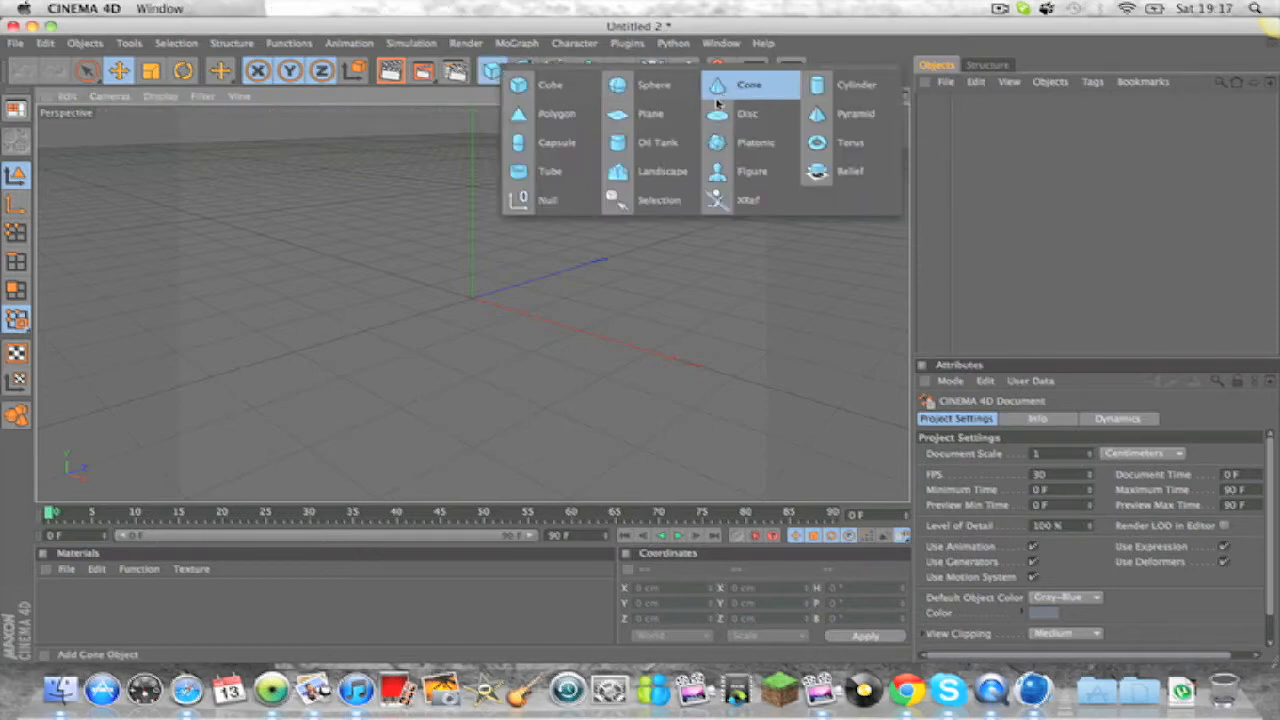
left_click(650, 85)
key("super+z")
Step: Add a capsule with a radius of 50 cm and stretch its height to about 930 cm
left_click(493, 71)
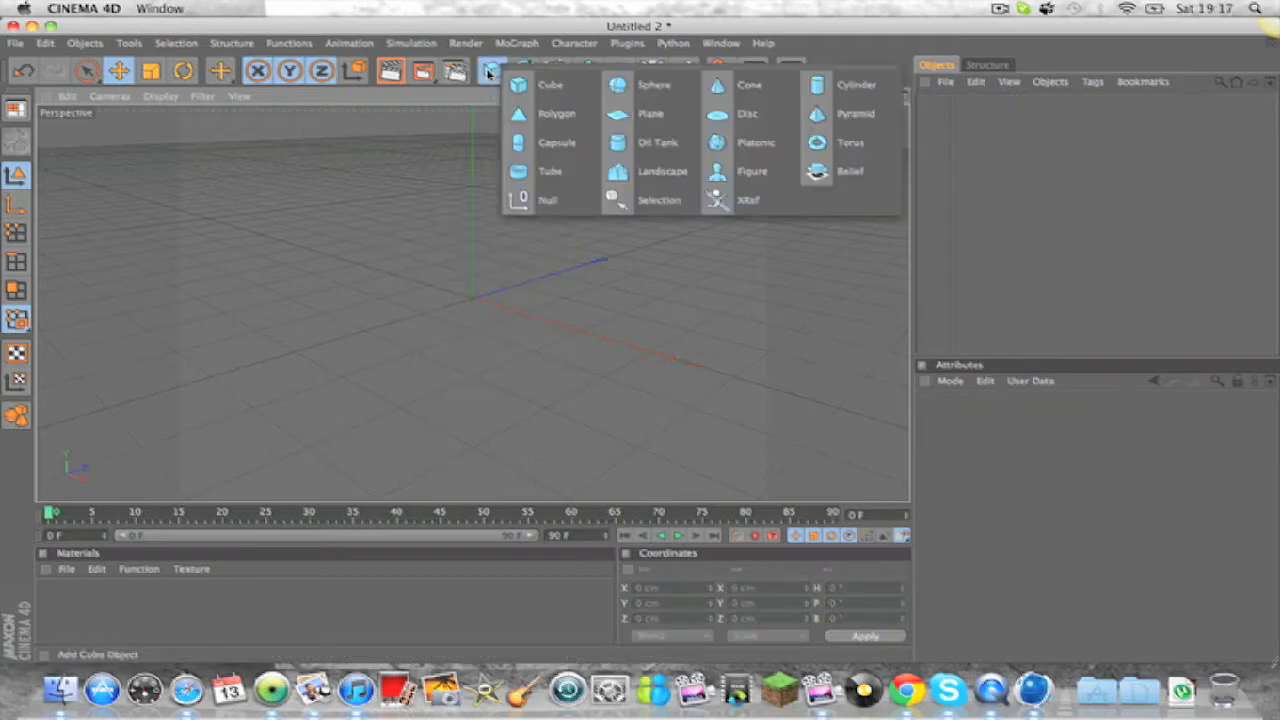
left_click(556, 143)
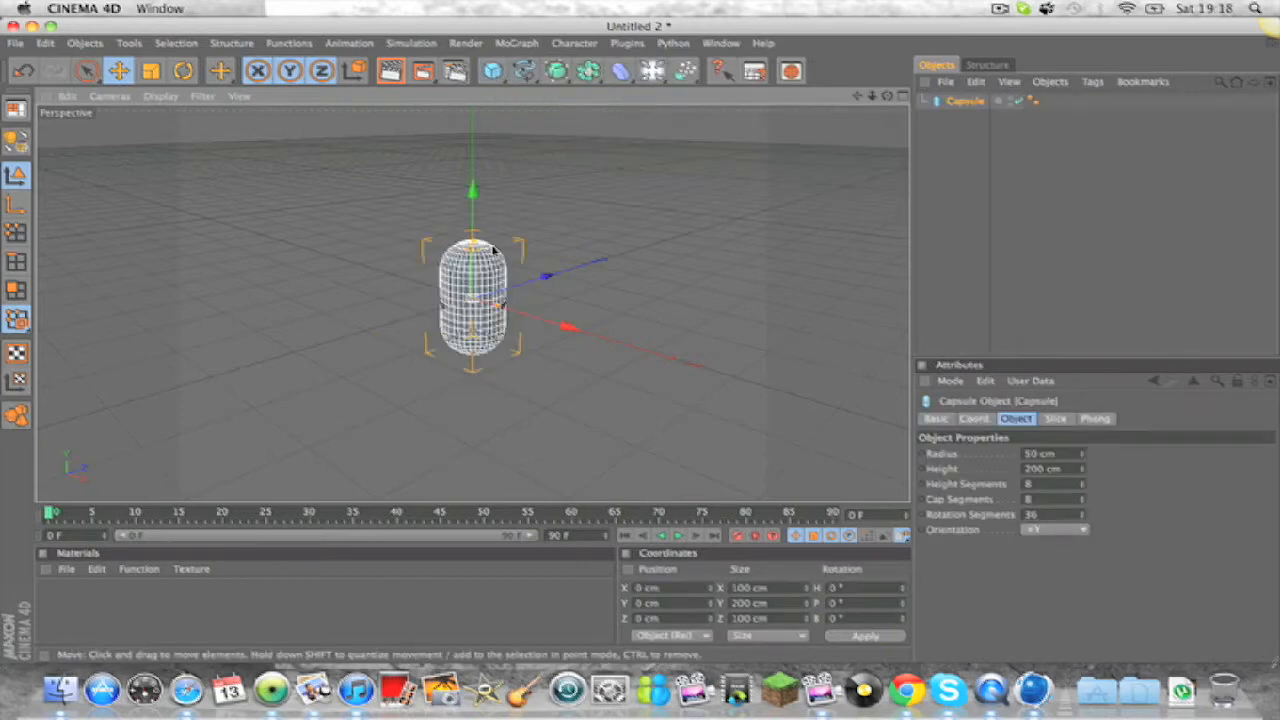
left_click_drag(473, 238, 473, 110)
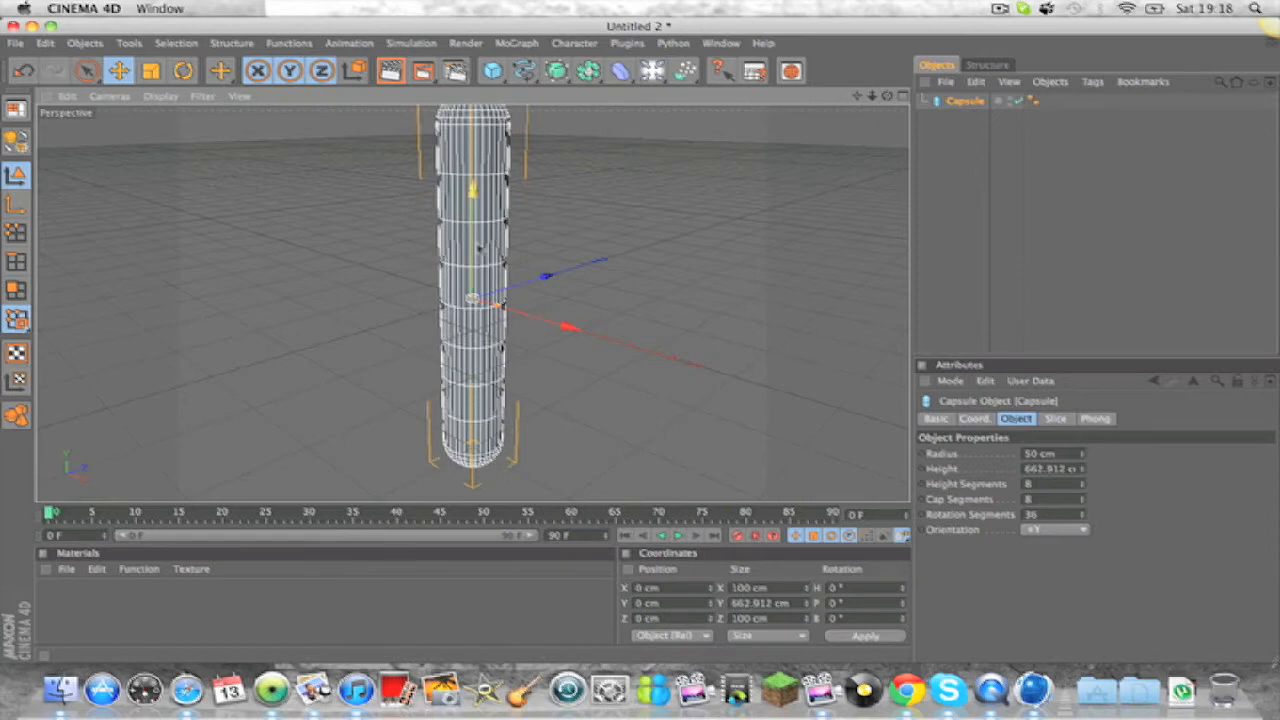
scroll(473, 201, "down", 2)
left_click_drag(473, 201, 473, 156)
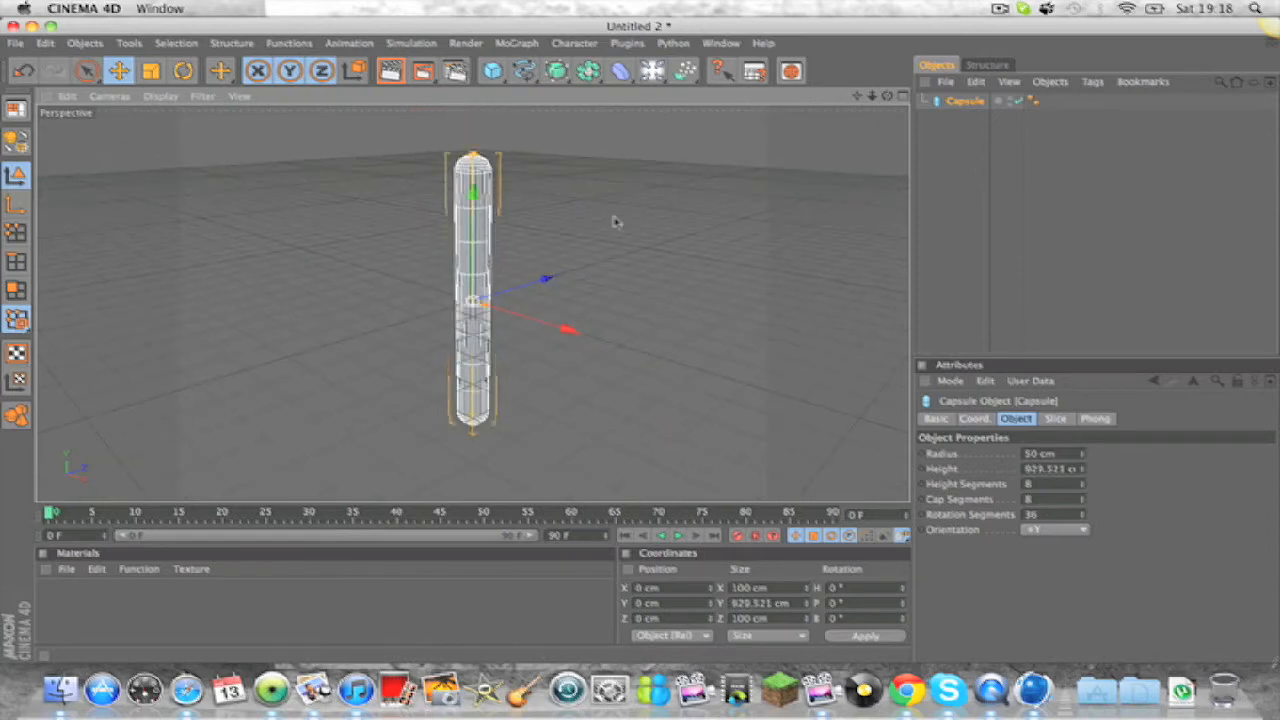
Step: Duplicate the tall capsule and move the copy along X so it stands right beside the original
mouse_move(887, 96)
left_mouse_down()
mouse_move(860, 110)
mouse_move(888, 97)
left_mouse_up()
key("super+c")
key("super+v")
mouse_move(598, 300)
left_mouse_down()
mouse_move(644, 300)
mouse_move(620, 300)
left_mouse_up()
left_click(602, 291)
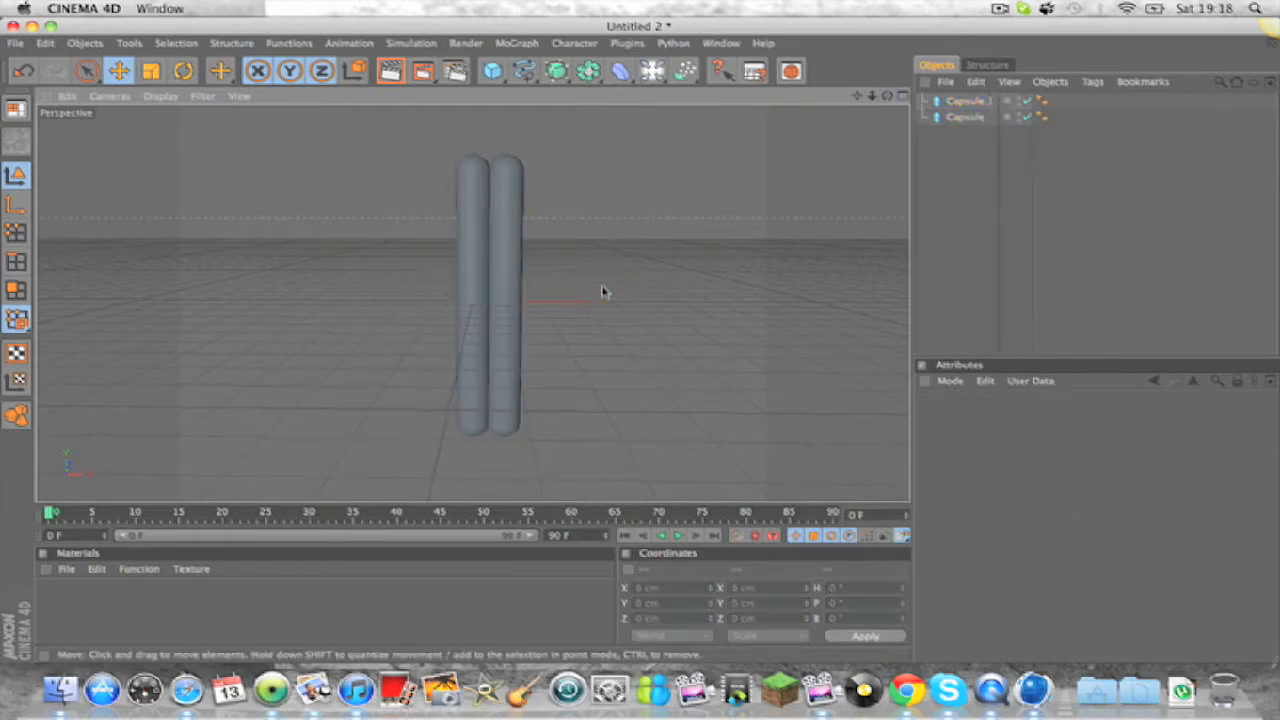
Step: Create a new material and set its color to light grey, RGB 183, 180, 180
left_click(95, 623)
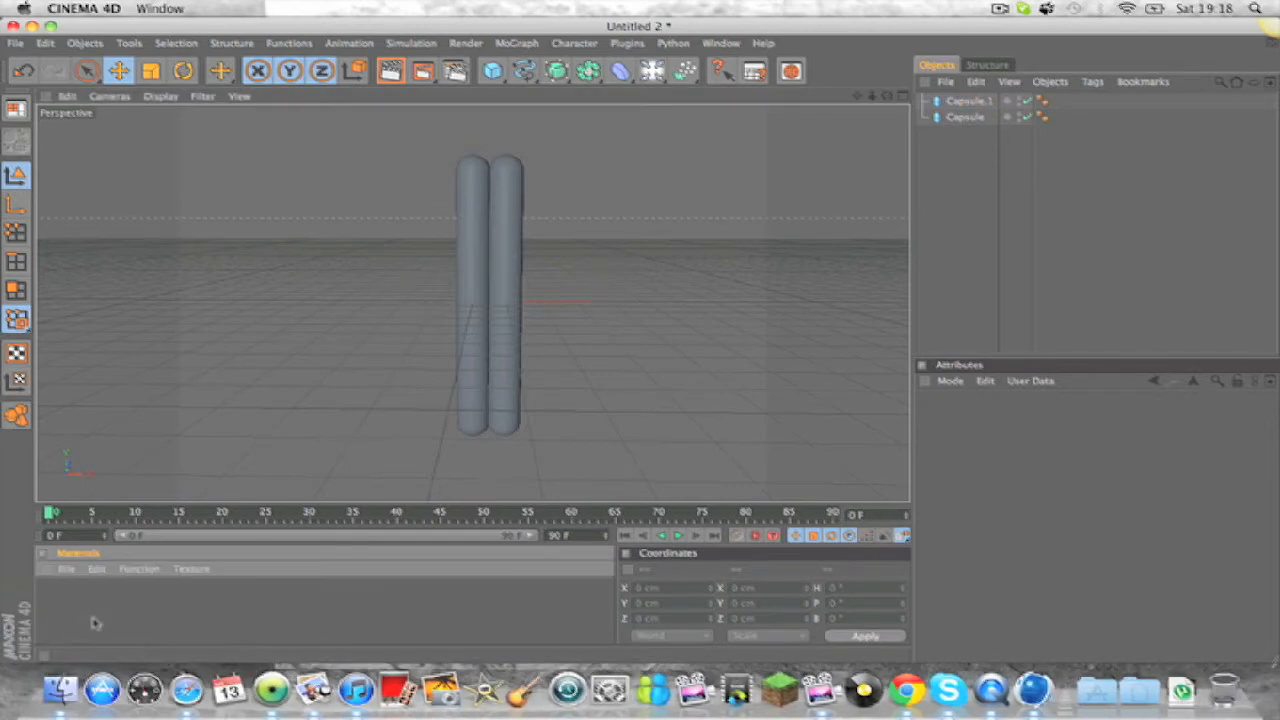
double_click(95, 623)
double_click(66, 604)
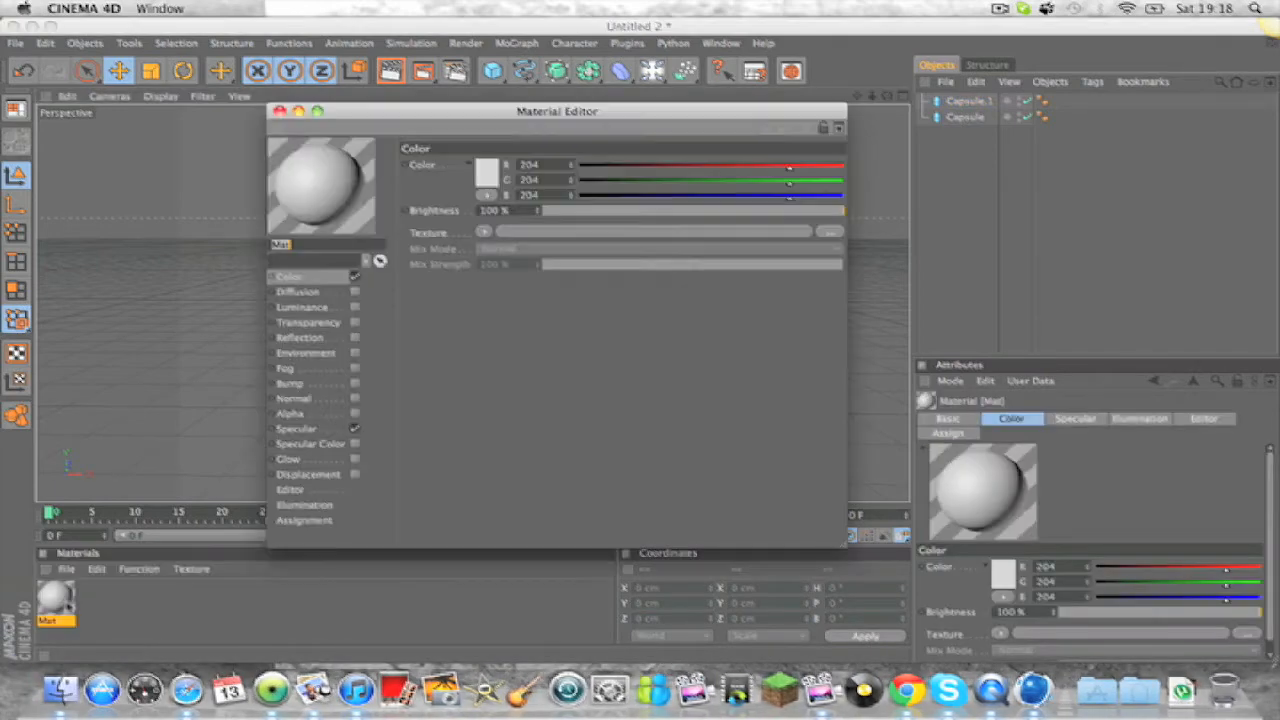
left_click(497, 178)
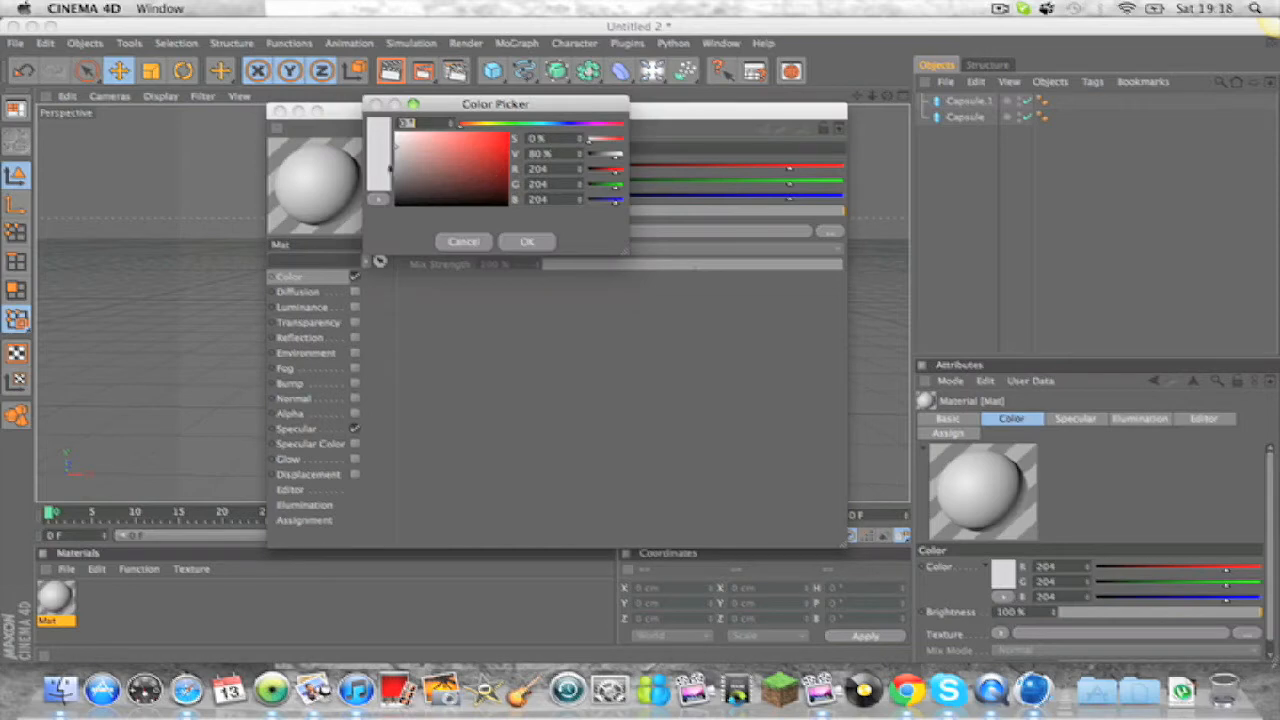
left_click(399, 156)
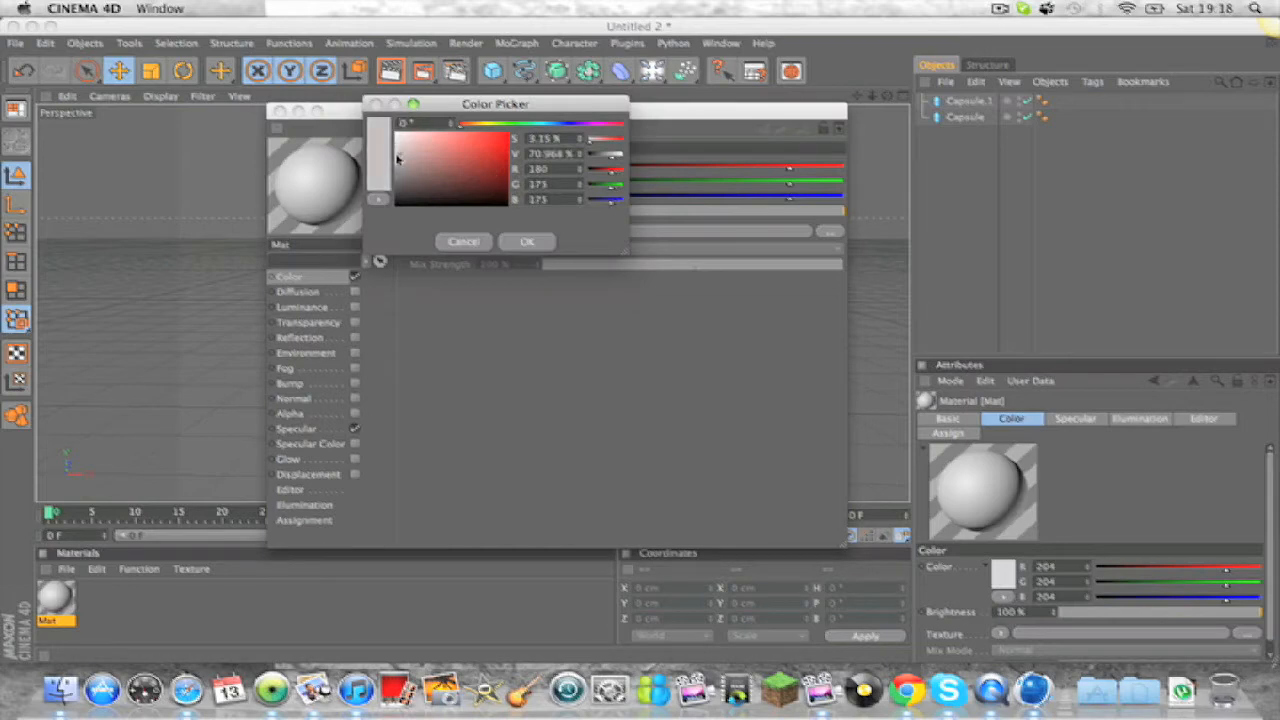
left_click(398, 156)
left_click(527, 241)
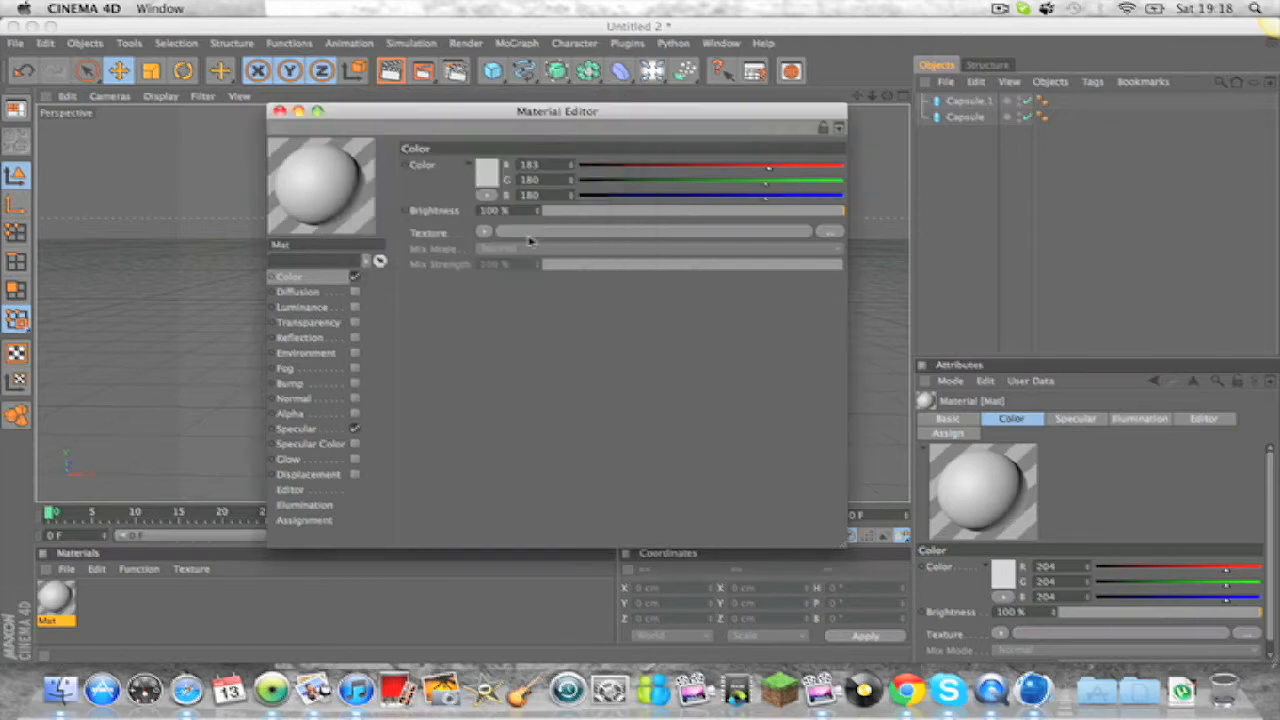
Step: Turn off the light grey material's specular channel and apply the material to the original capsule
left_click(354, 429)
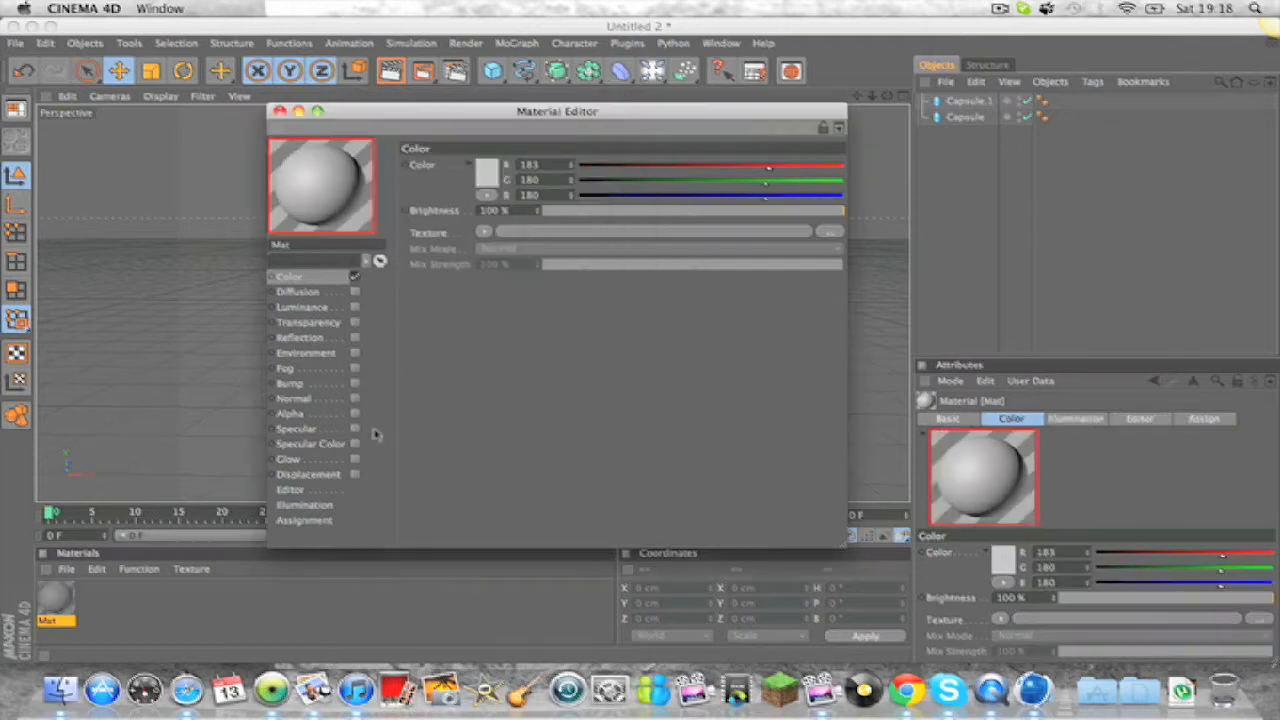
left_click(281, 111)
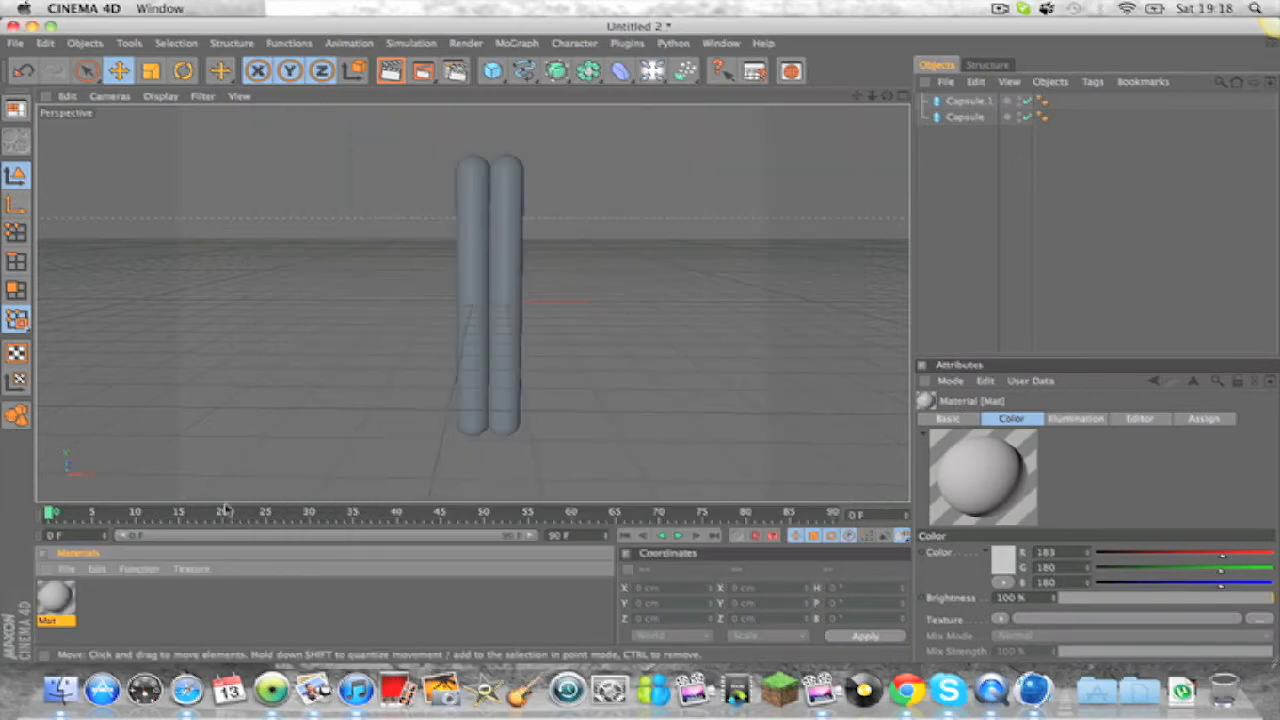
left_click_drag(56, 600, 480, 374)
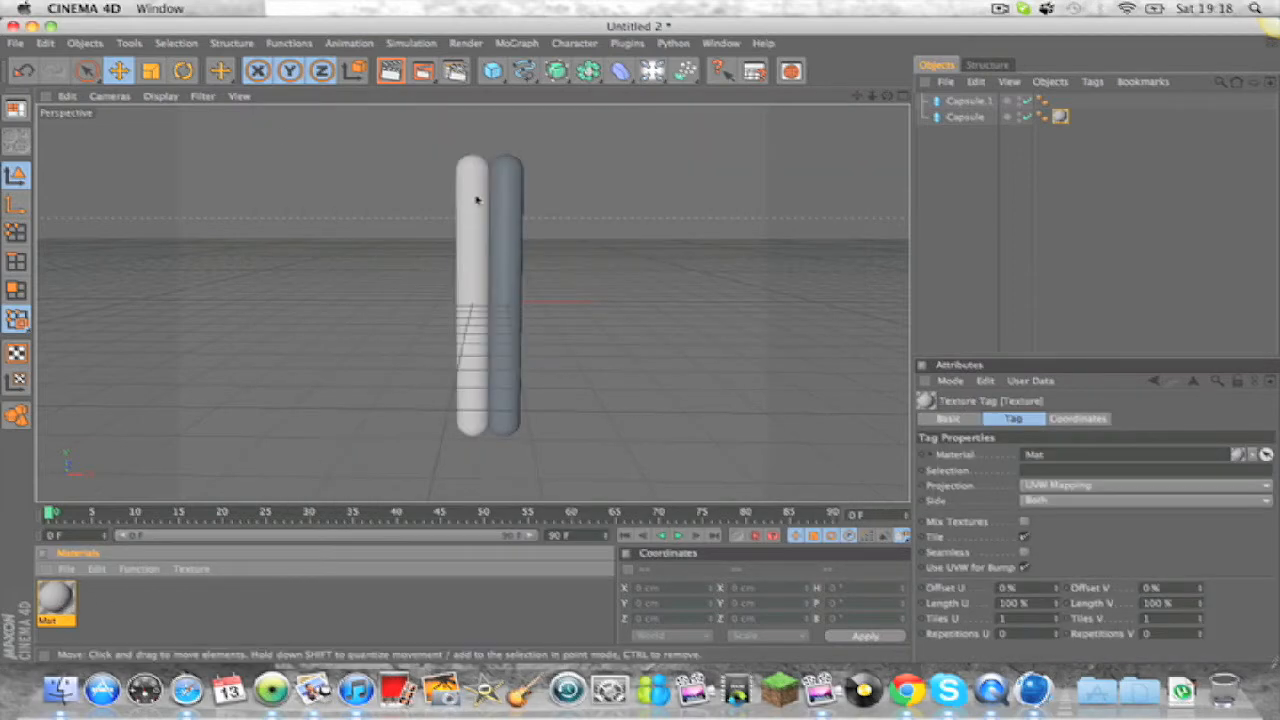
Step: Create a second material and set its color to dark grey, RGB 38, 37, 37
double_click(150, 621)
double_click(62, 602)
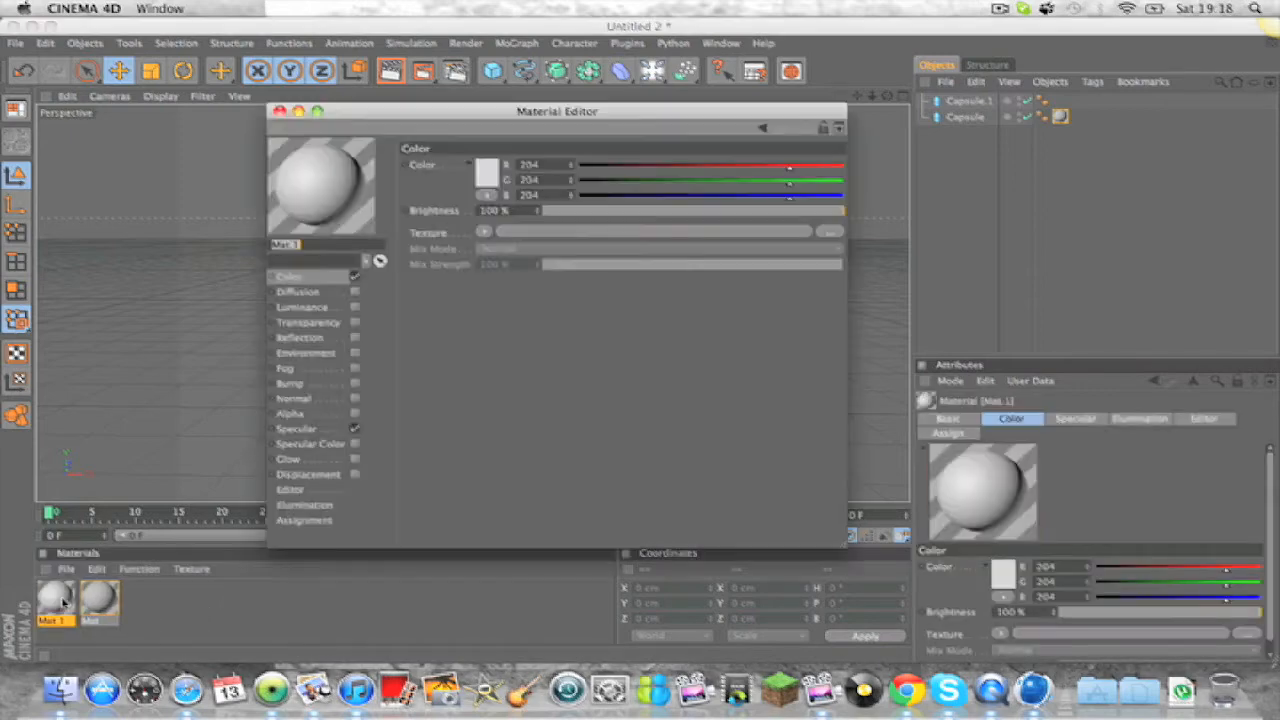
left_click(487, 173)
left_click(489, 174)
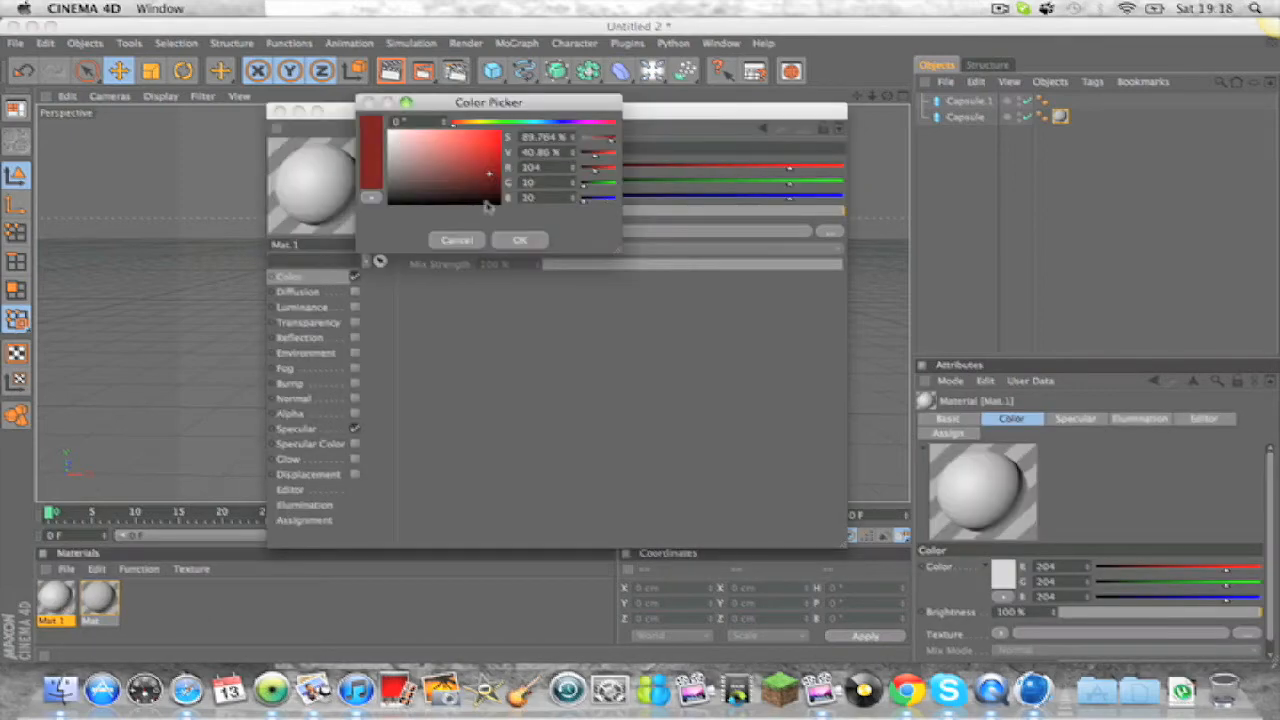
left_click(393, 195)
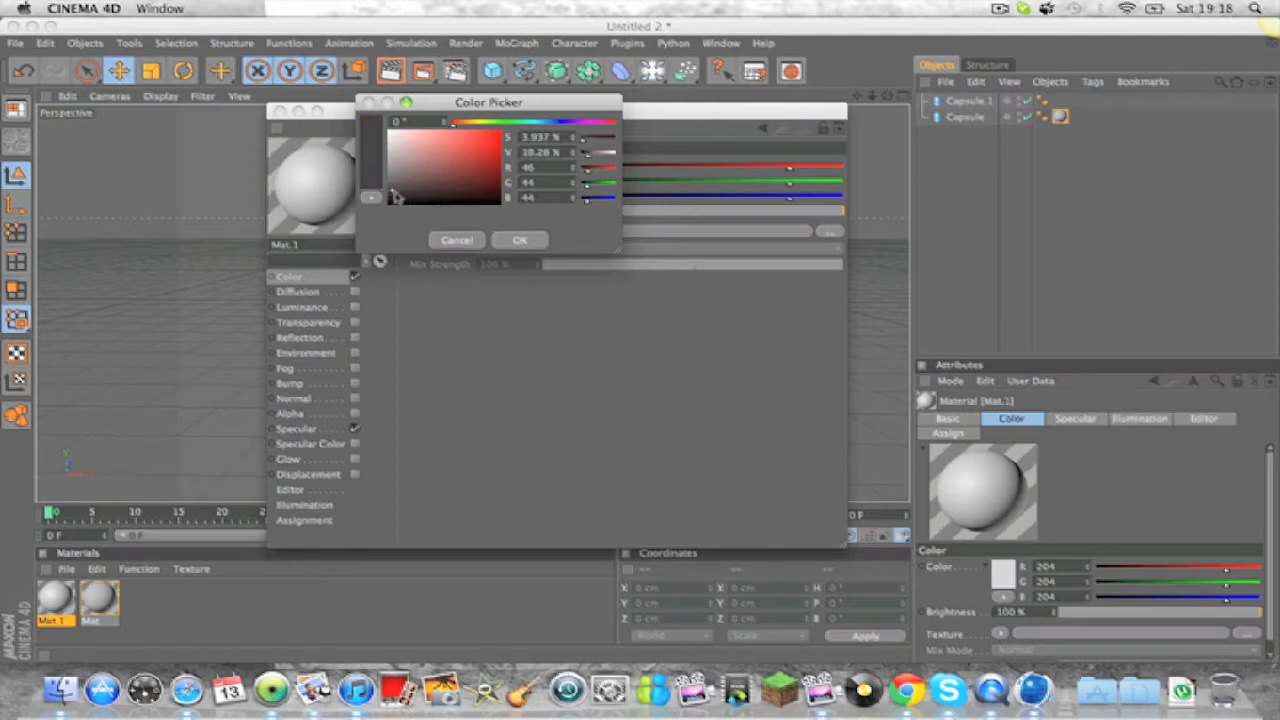
left_click(392, 197)
left_click(517, 240)
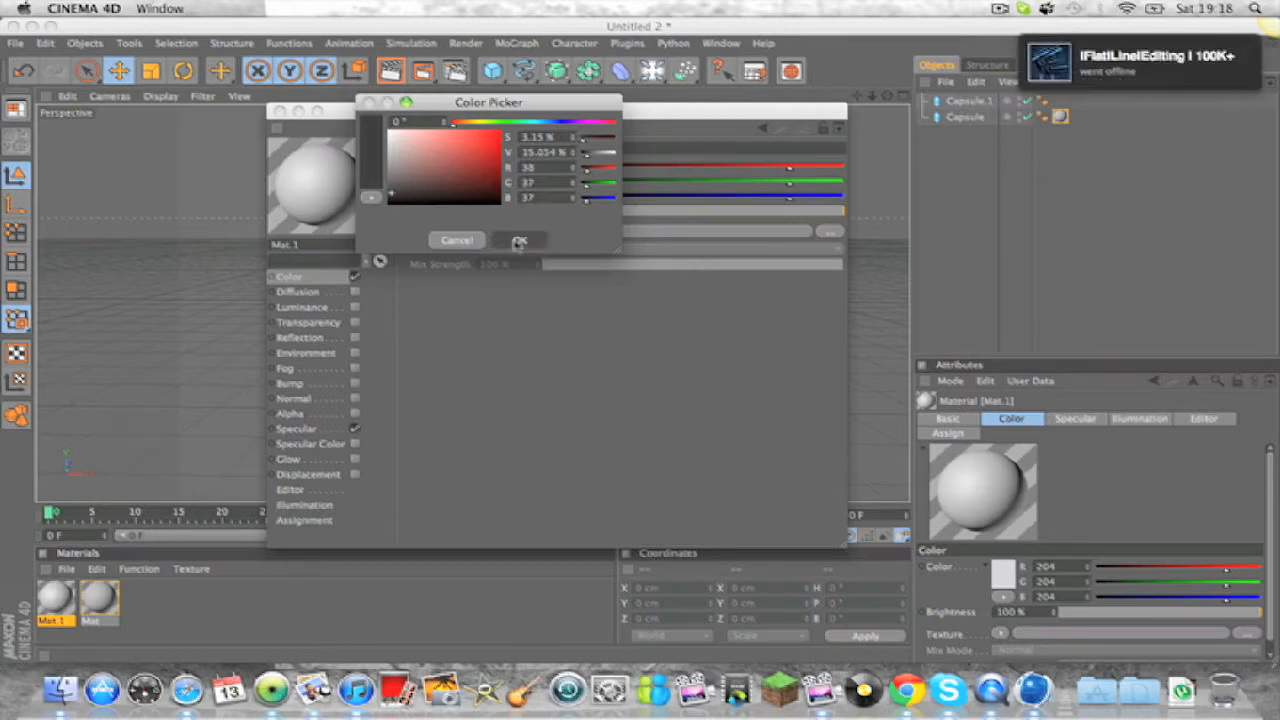
Step: Apply the dark grey material, with its specular channel off, to the duplicated capsule and render the active view
left_click(355, 429)
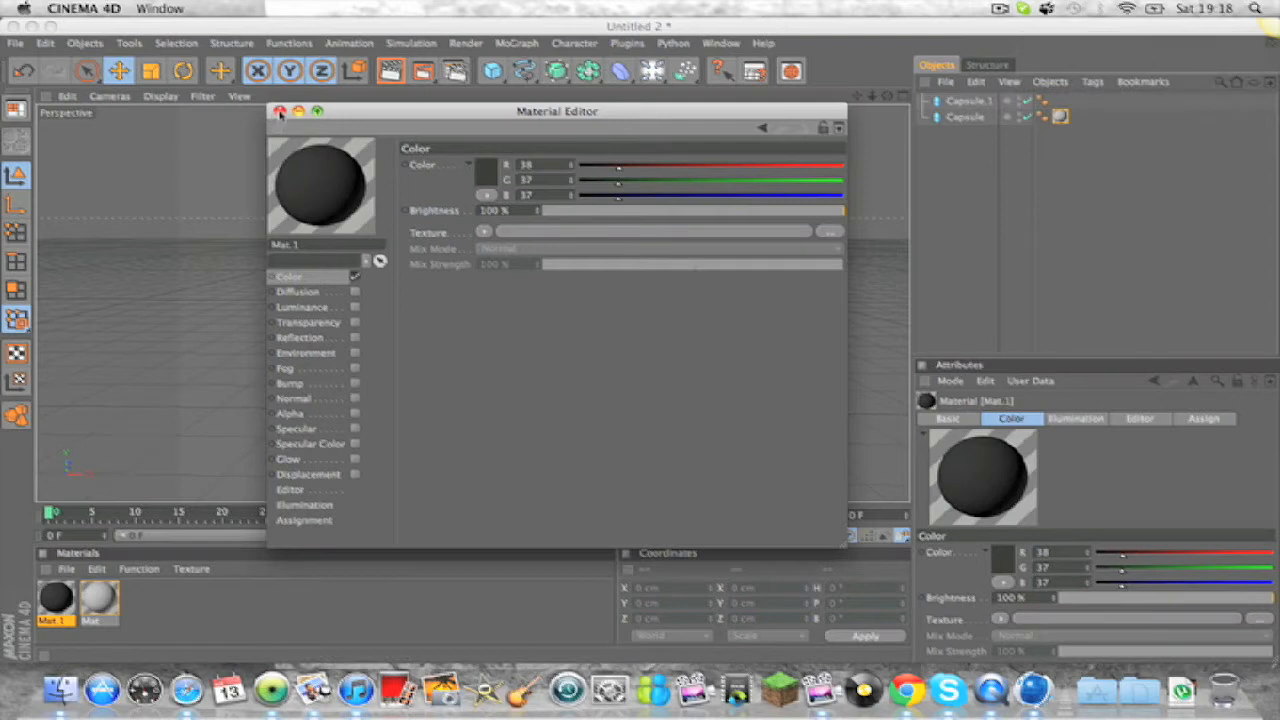
left_click(279, 112)
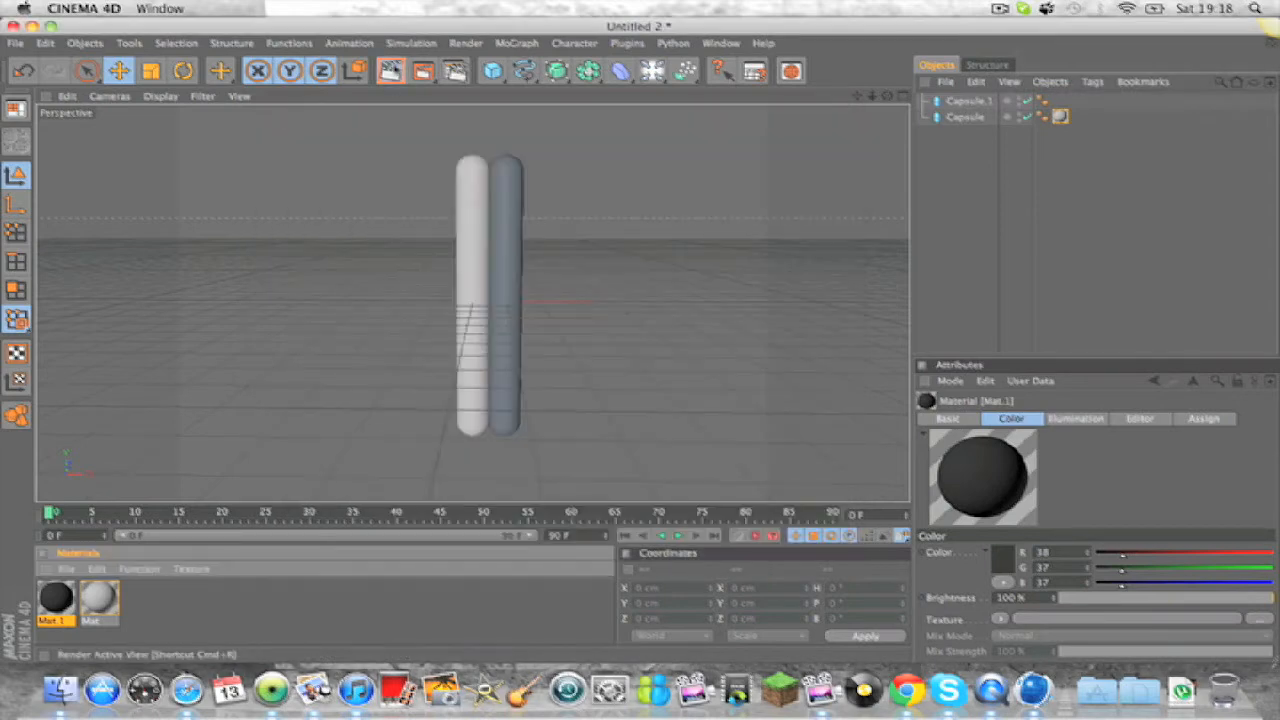
left_click_drag(54, 598, 503, 306)
left_click(391, 72)
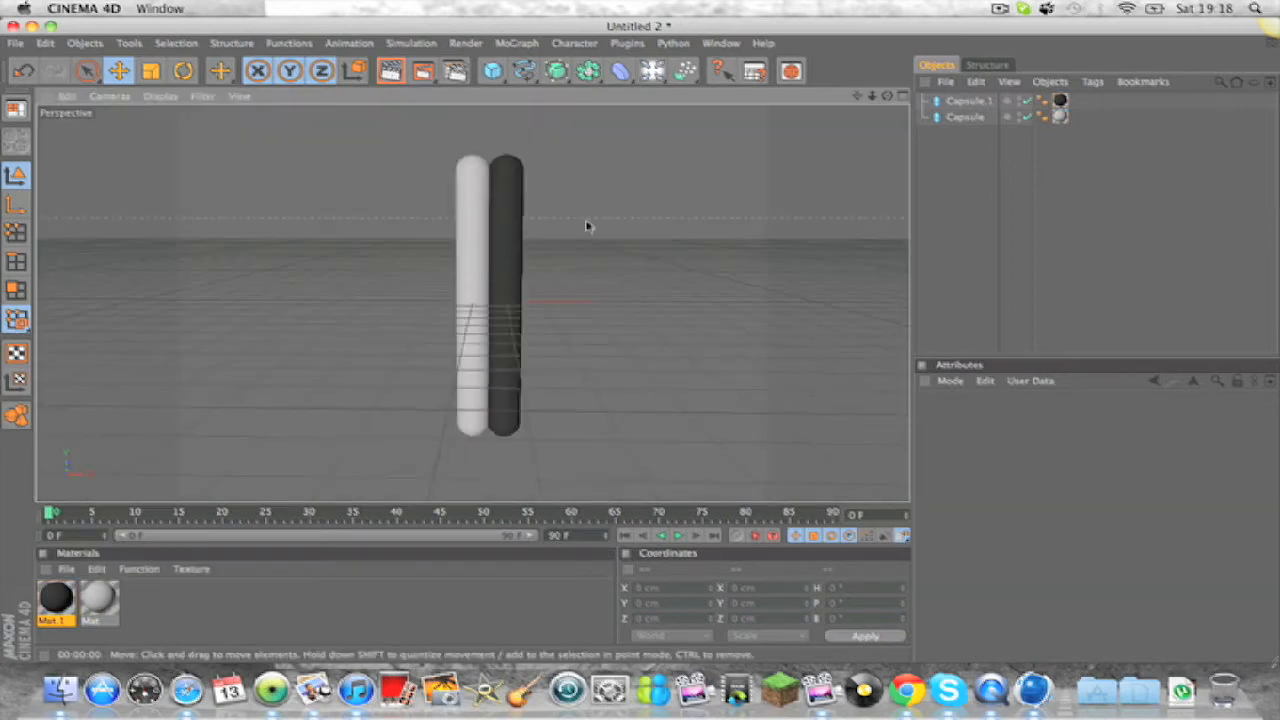
left_click(589, 226)
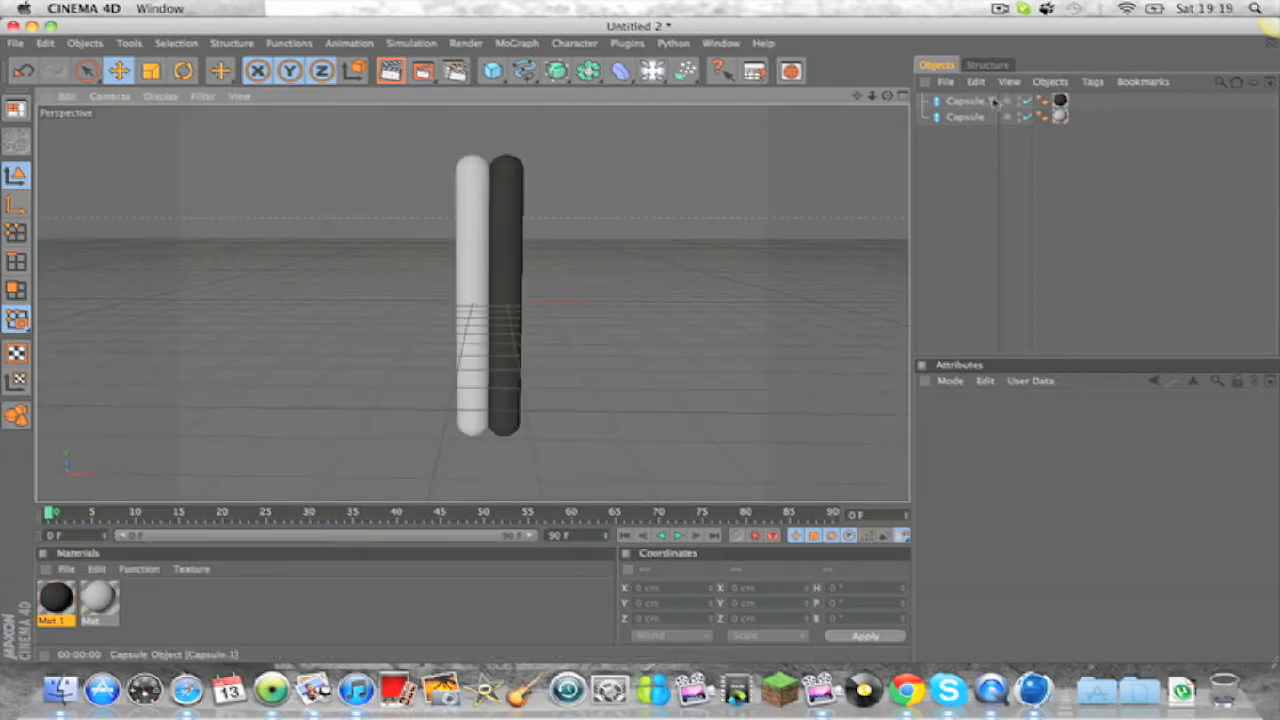
Step: Add a null object, nest both capsules under it, and collapse the group
left_click(493, 71)
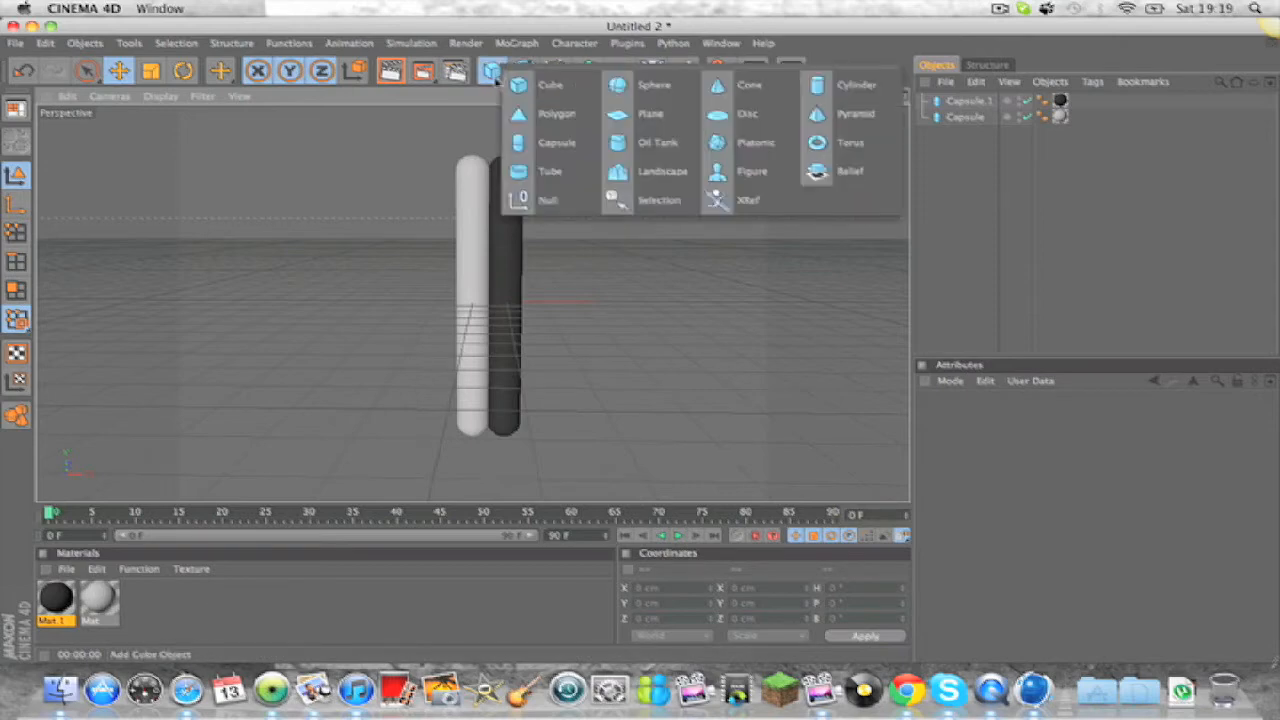
left_click(554, 207)
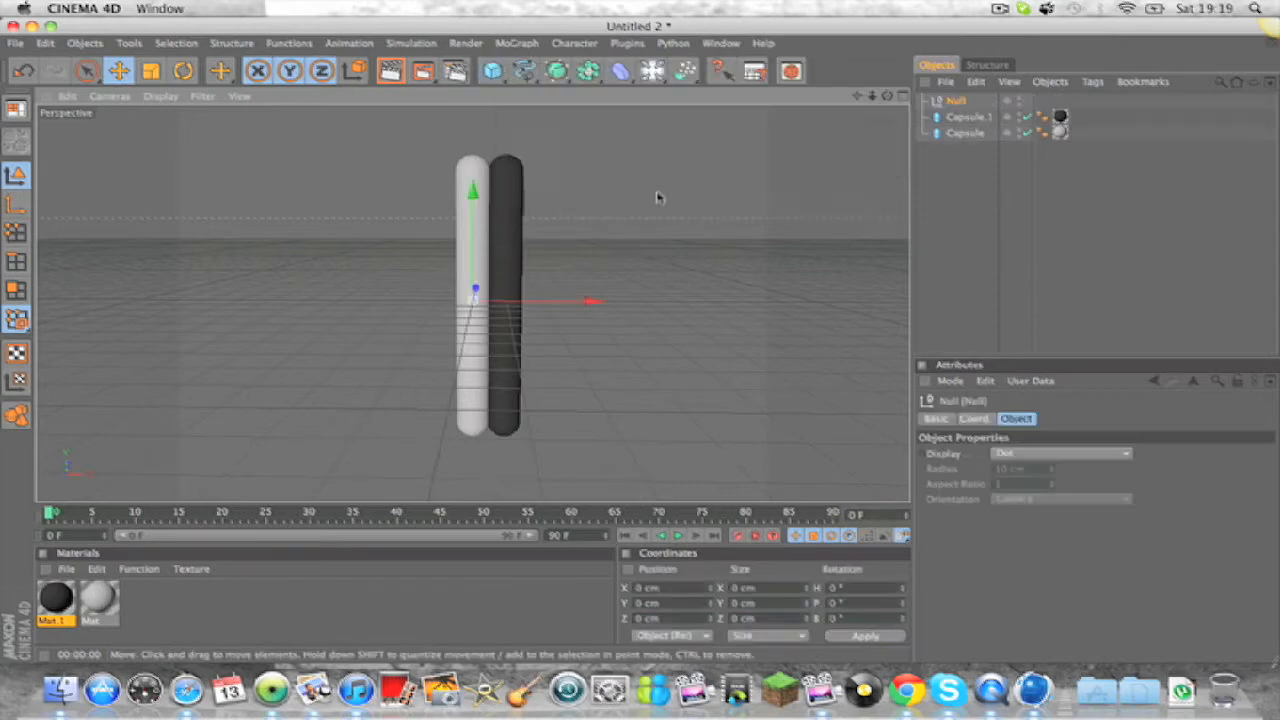
left_click_drag(966, 118, 955, 103)
left_click(923, 103)
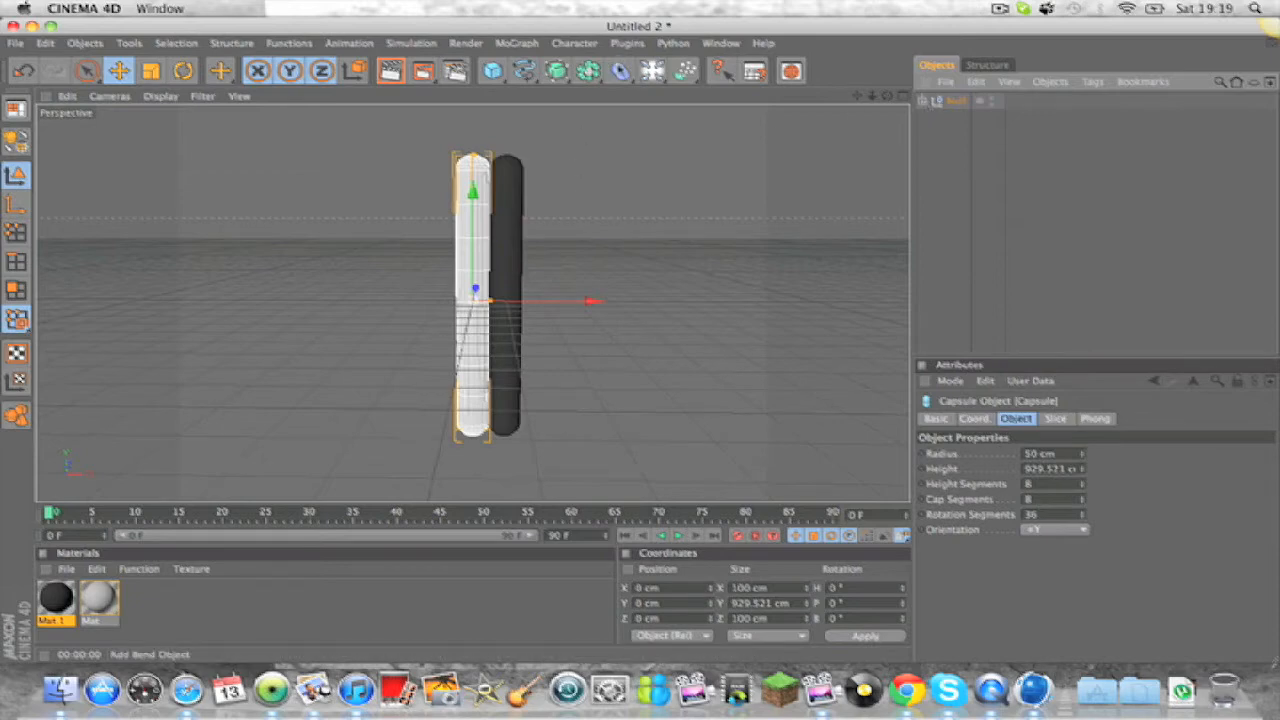
Step: Add a Twist deformer, nest it under the null with the capsules, and collapse the group
left_click(620, 70)
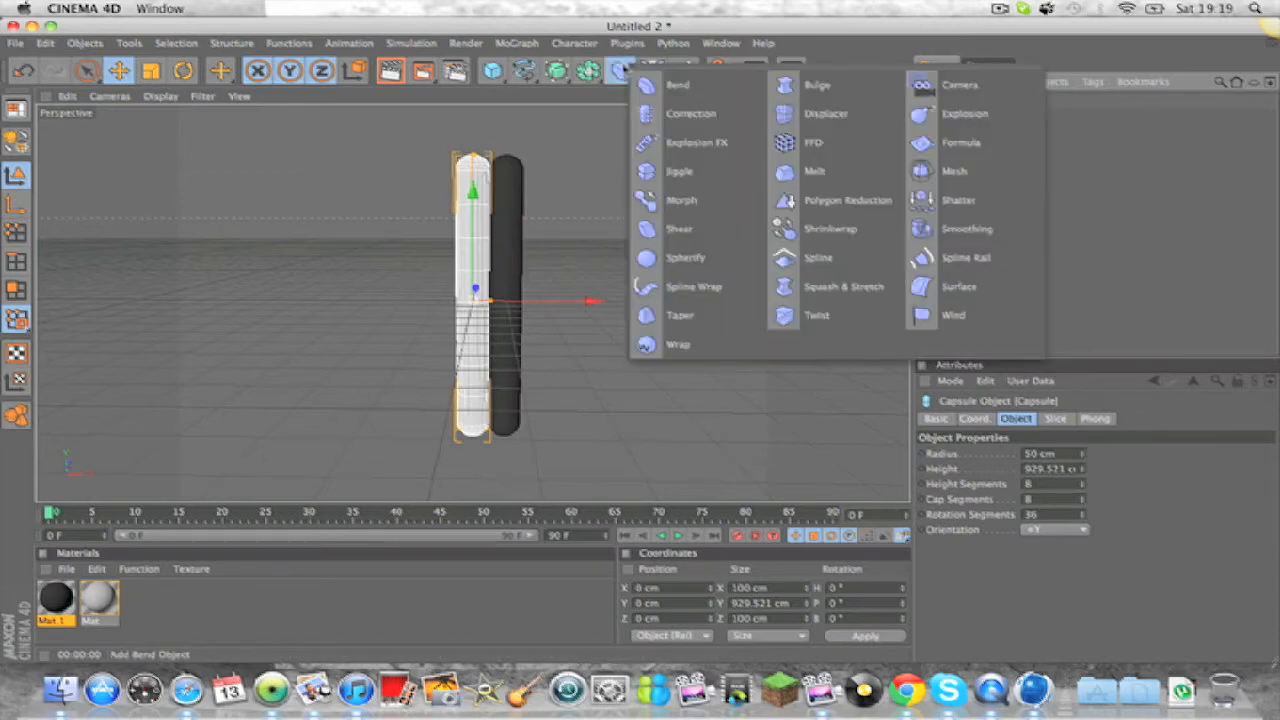
left_click(817, 315)
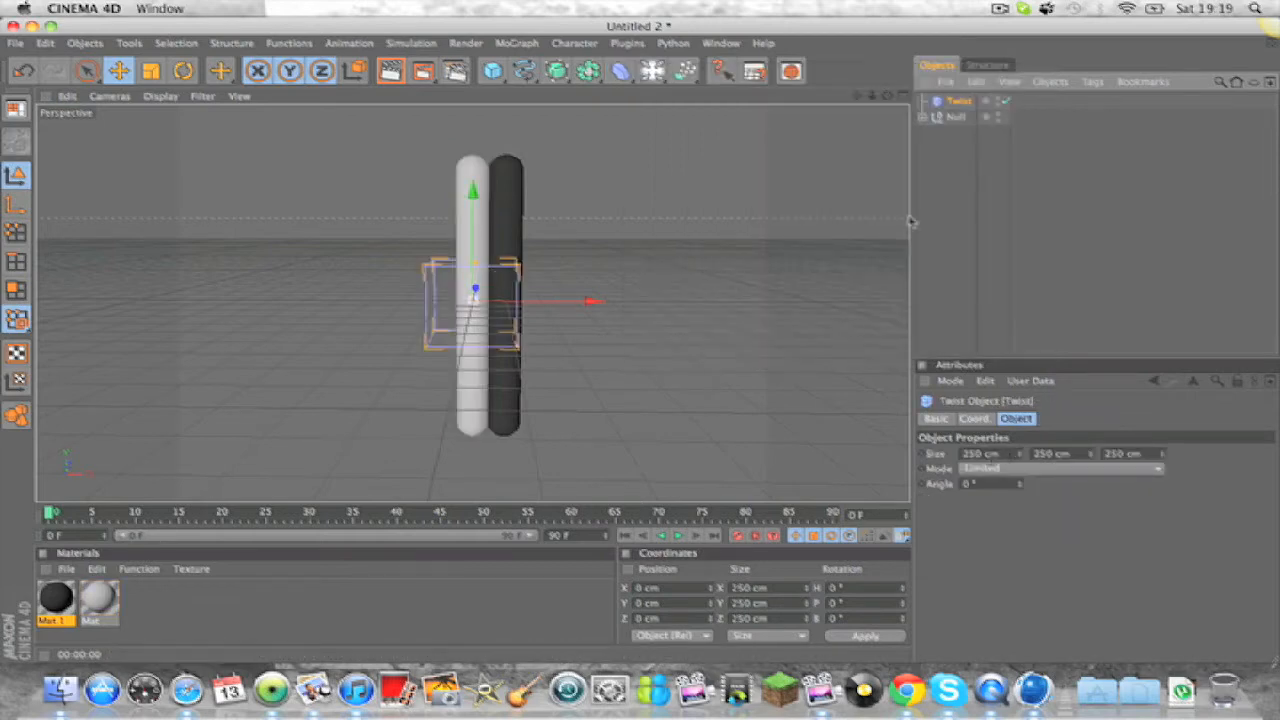
left_click_drag(958, 103, 953, 118)
left_click(926, 101)
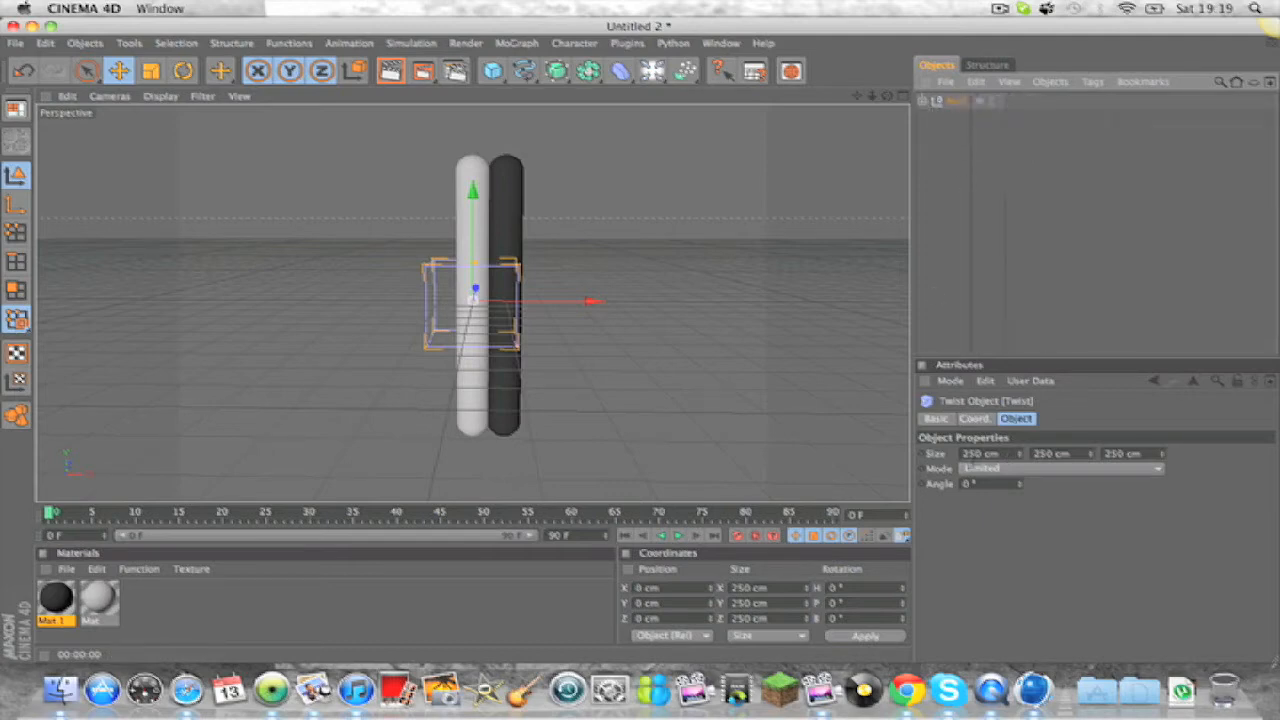
Step: Set the Twist deformer's X size to 254 cm and move it to X about 47.3 cm, midway between the capsules
left_click(997, 453)
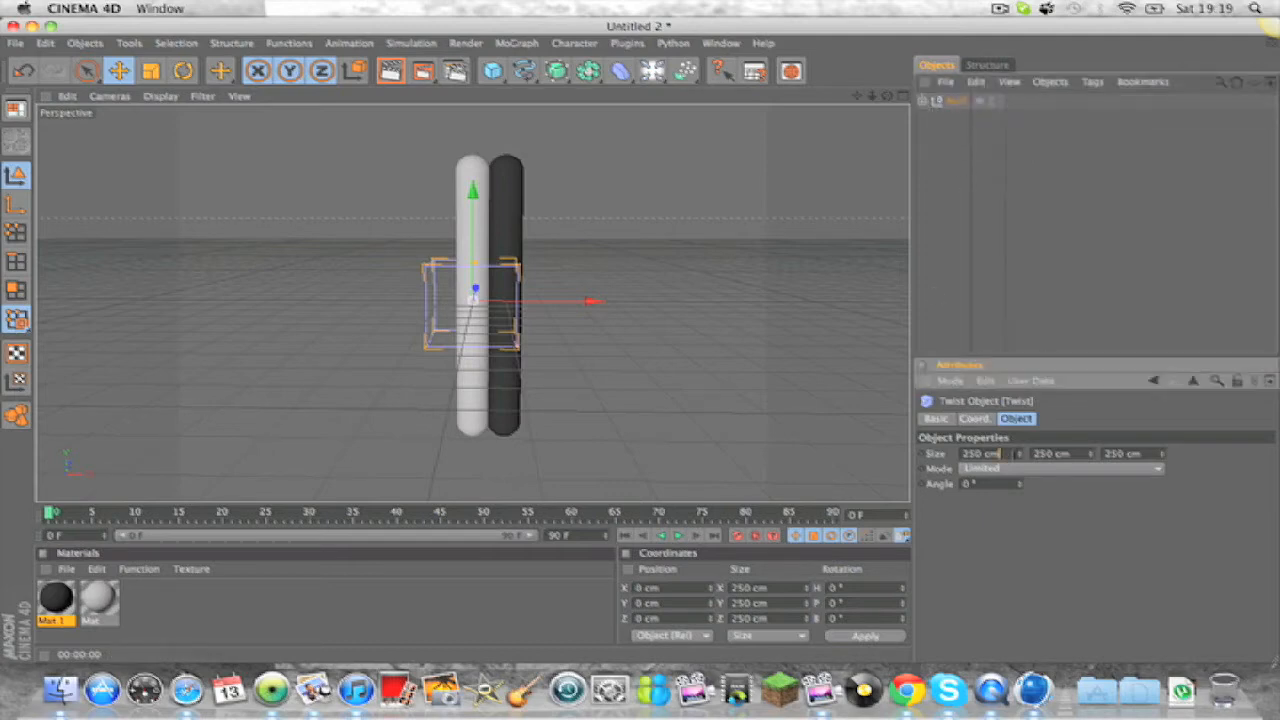
key("Up")
key("Up")
key("Up")
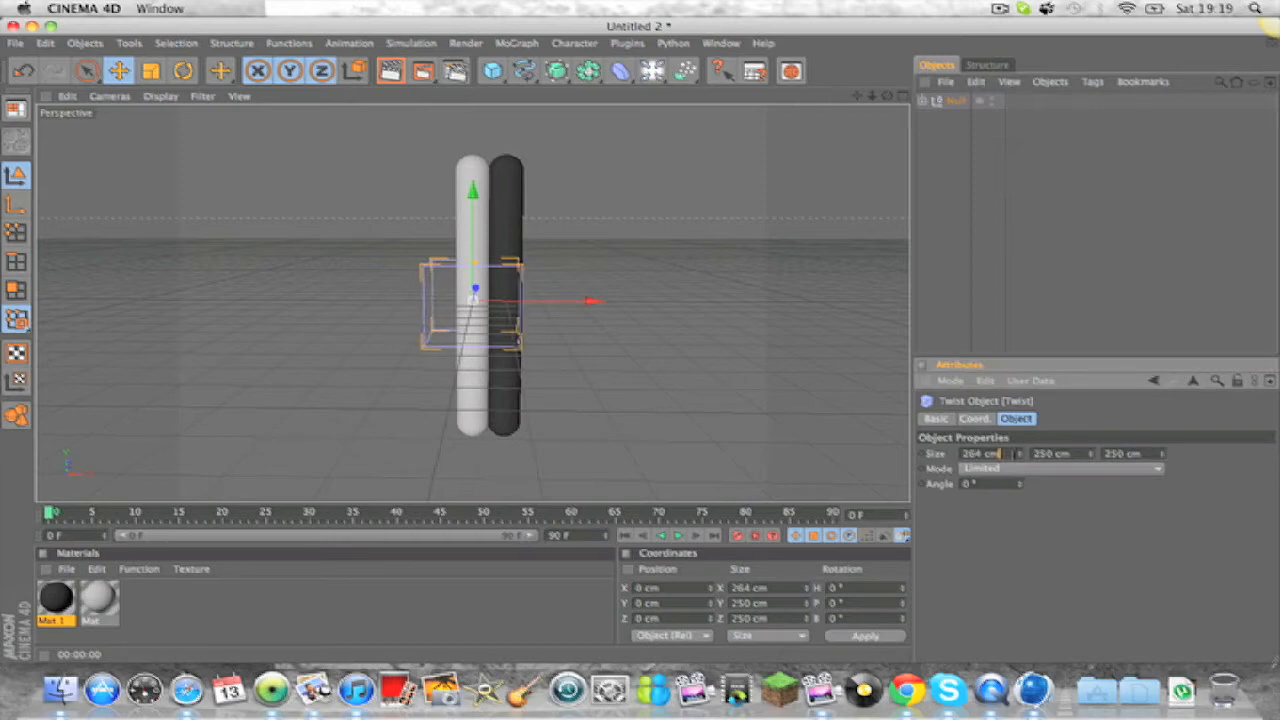
left_click_drag(588, 300, 594, 304)
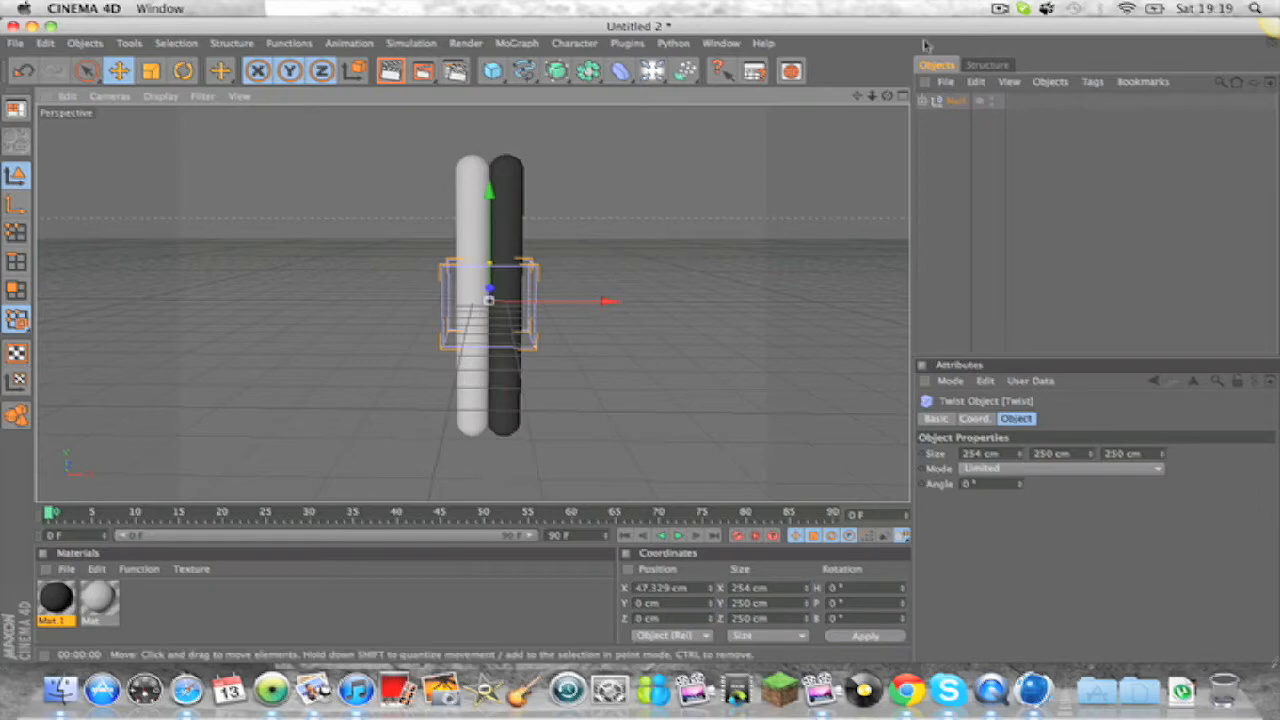
Step: Set the Twist deformer's Y size to 938 cm to enclose the full height of the capsules
left_click_drag(887, 97, 945, 364)
left_click(1074, 456)
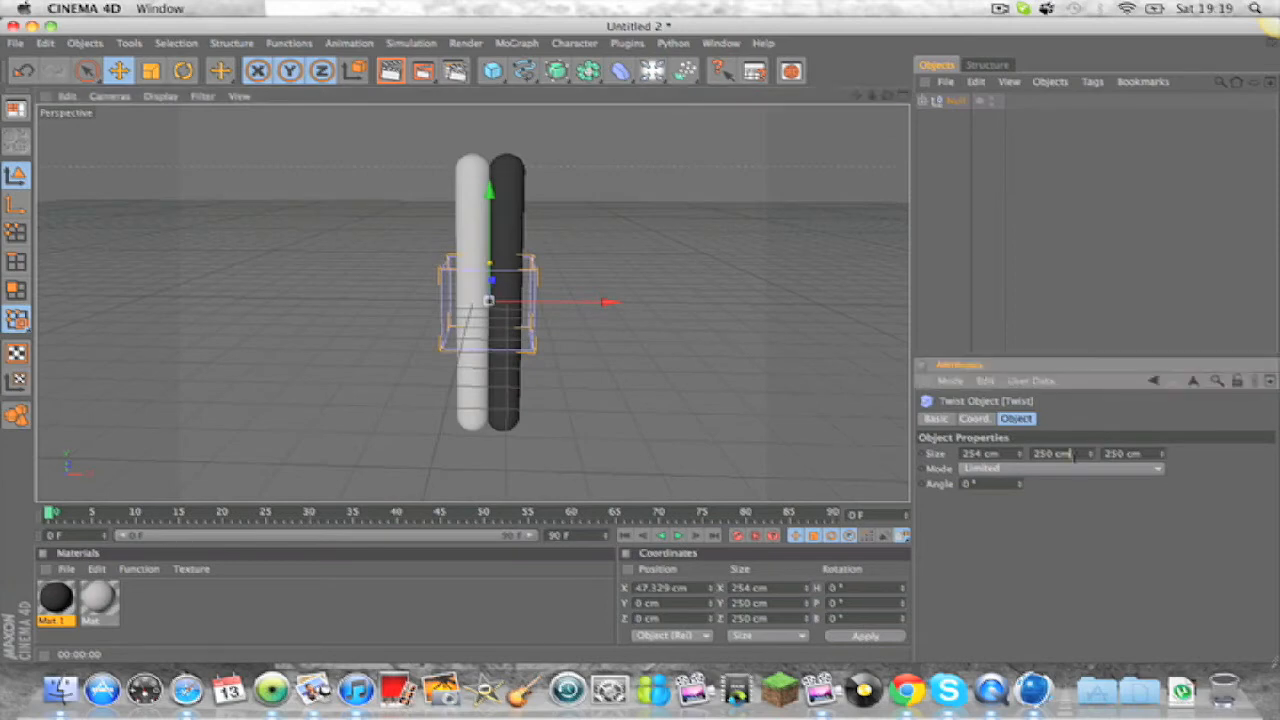
scroll(1074, 456, "up", 20)
scroll(1074, 456, "up", 6)
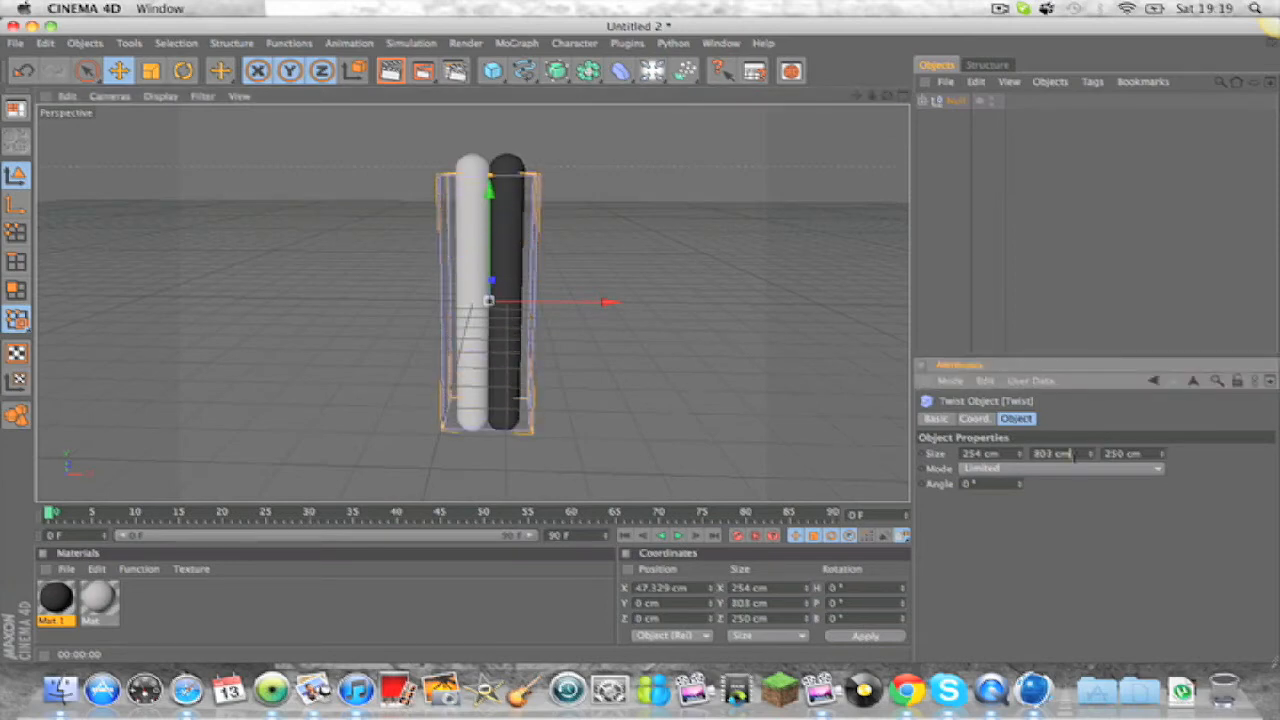
scroll(1074, 455, "up", 6)
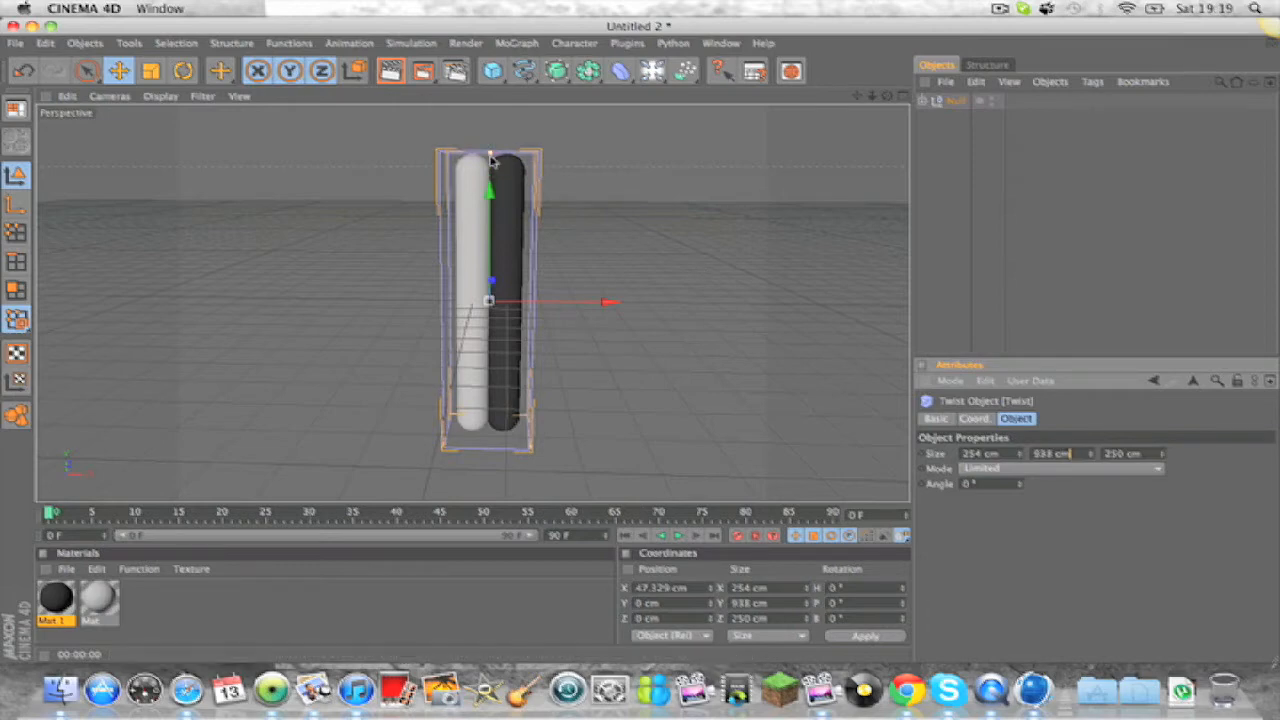
Step: Twist the capsules around each other by an angle of about 214.6°
scroll(490, 160, "up", 5)
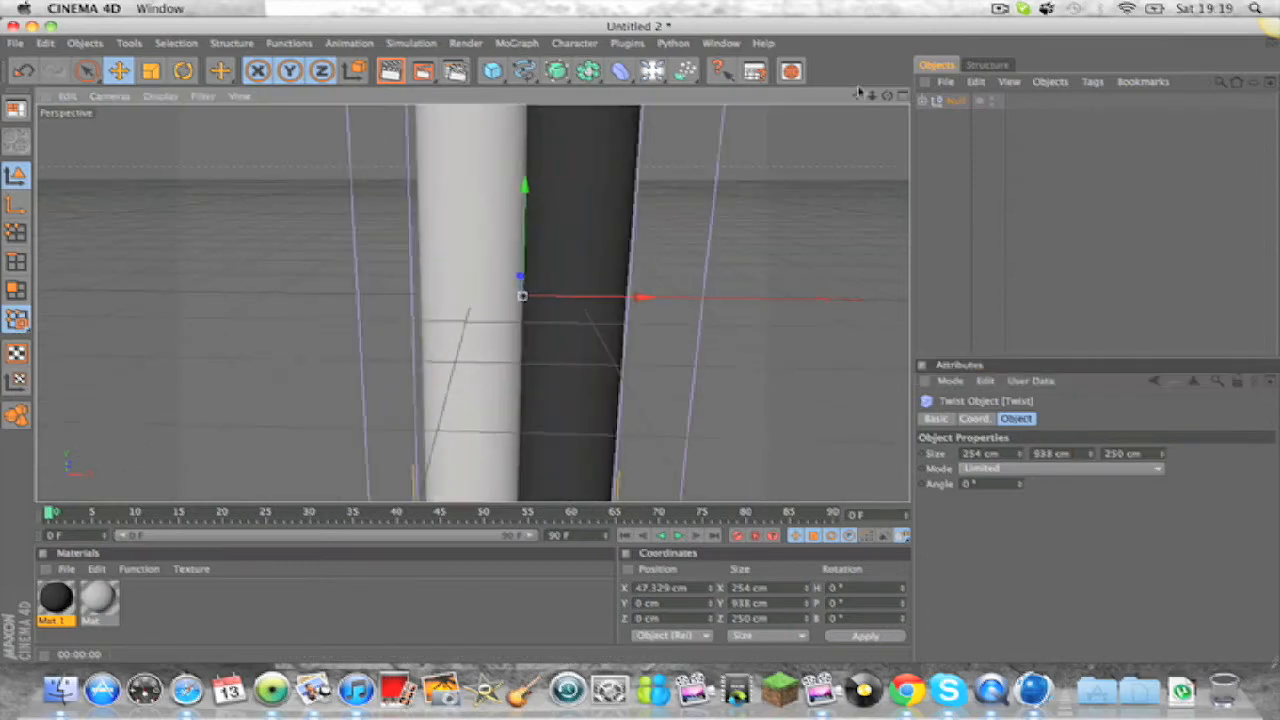
scroll(531, 194, "down", 5)
left_click_drag(536, 208, 826, 206)
scroll(371, 229, "down", 5)
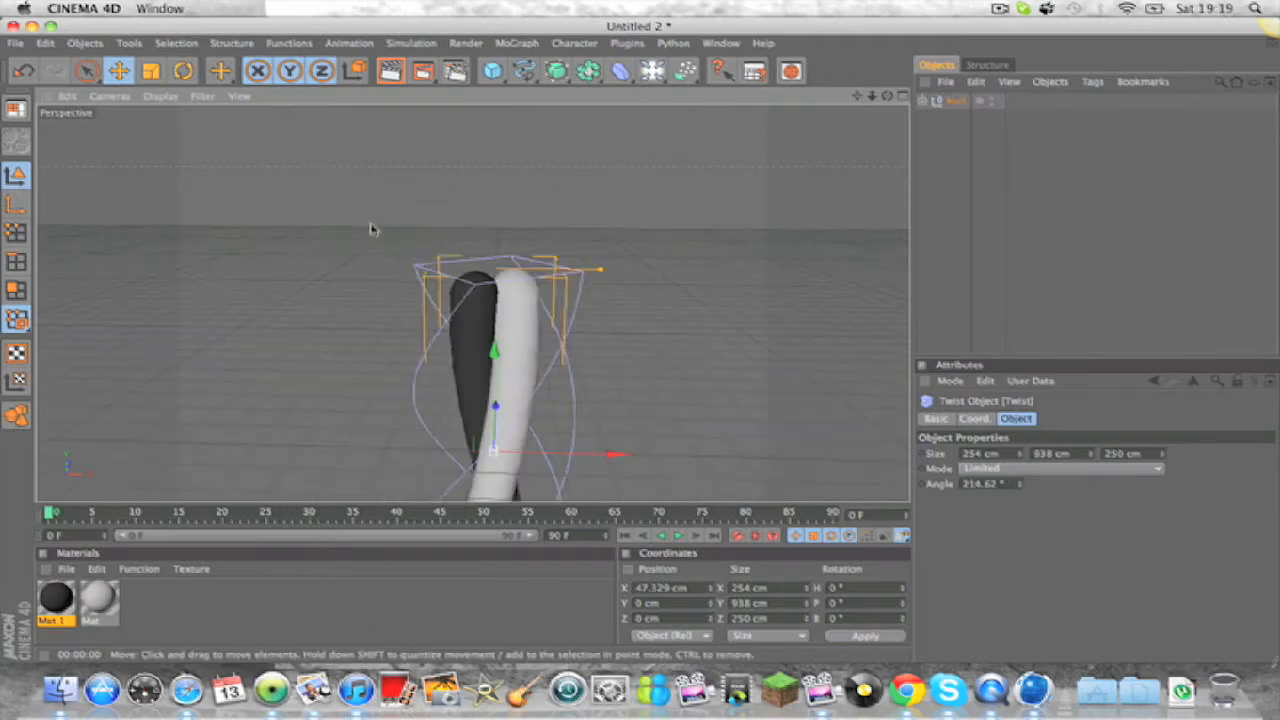
scroll(371, 229, "down", 3)
scroll(371, 229, "up", 5)
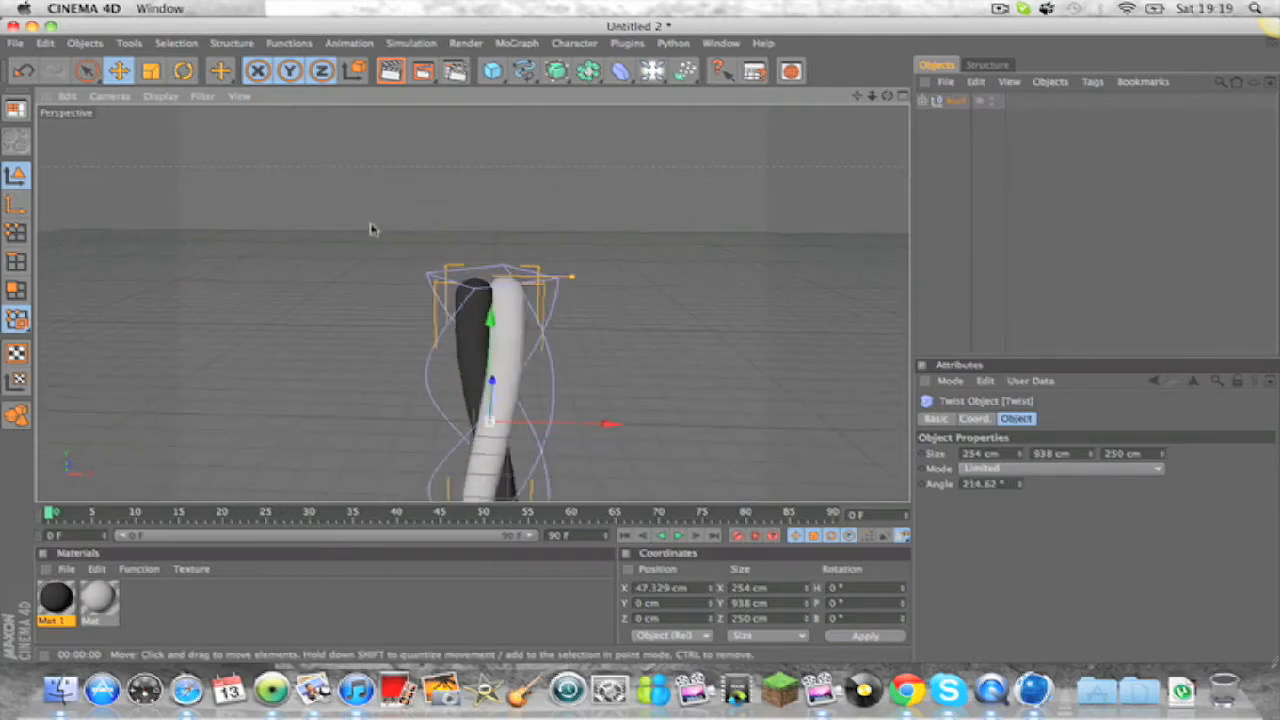
left_click_drag(887, 96, 853, 12)
left_click_drag(856, 97, 856, 182)
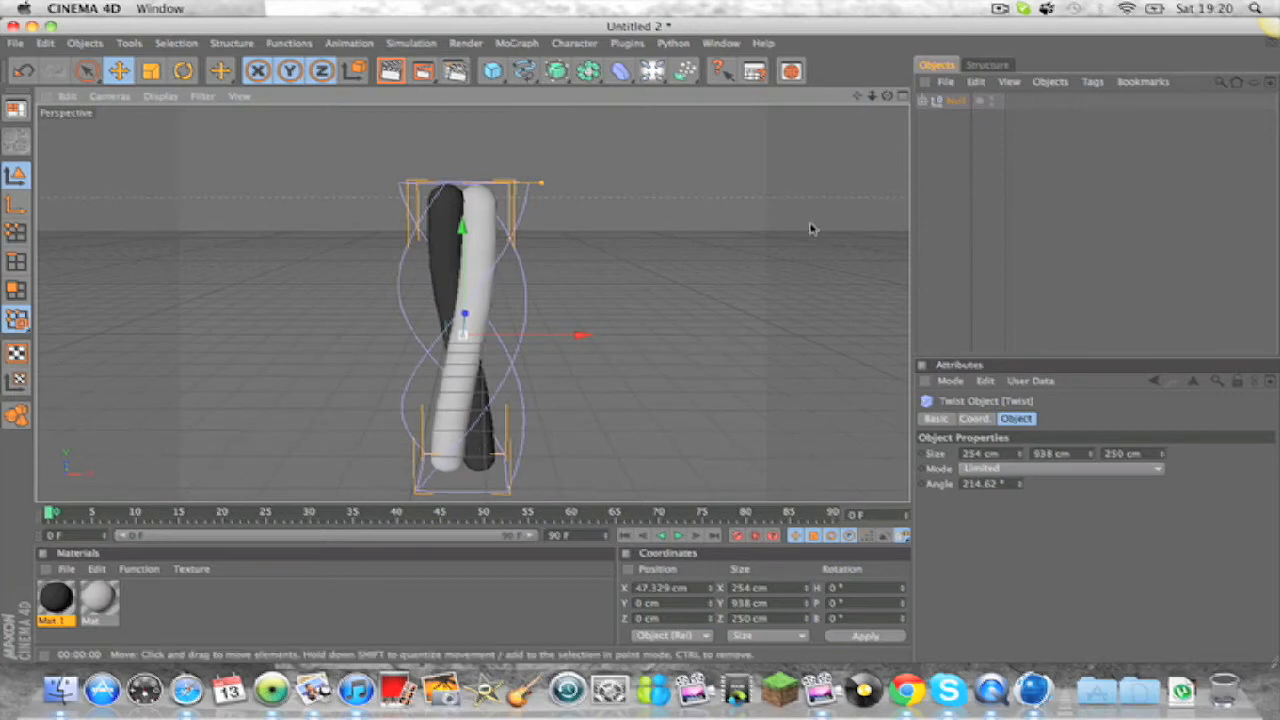
Step: Add a Shatter deformer and nest it under the null
left_click(617, 72)
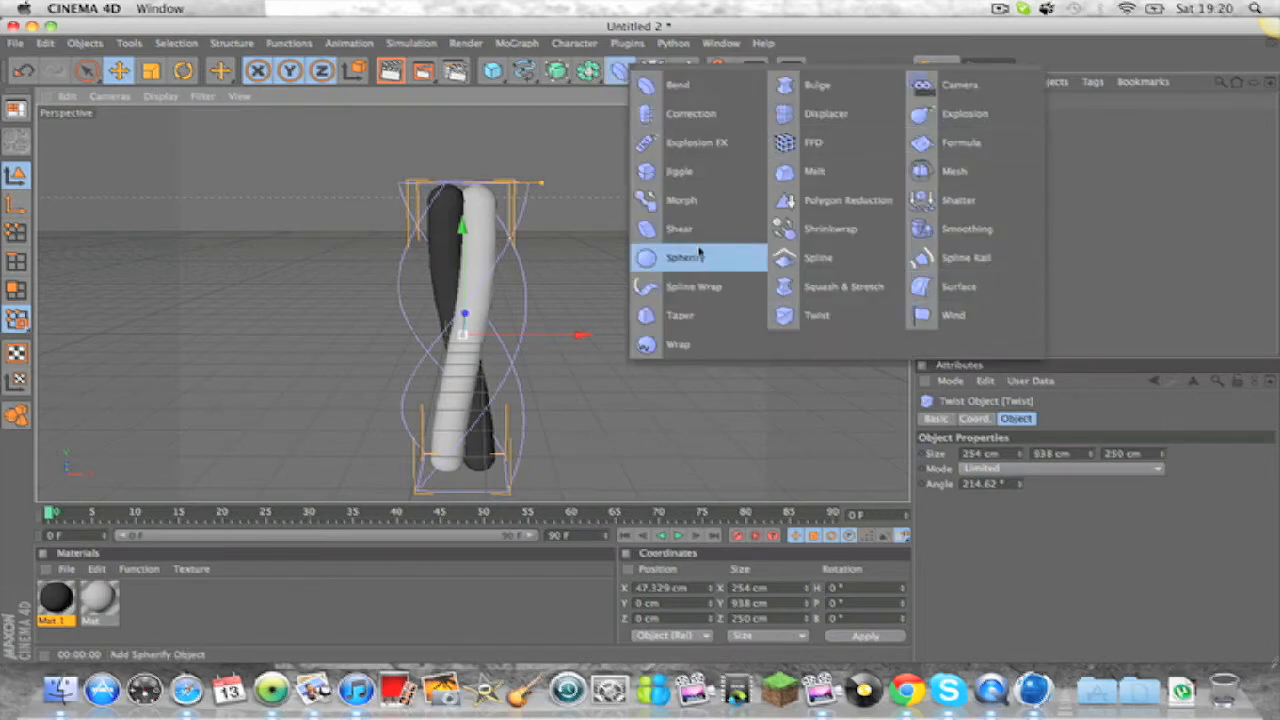
left_click(962, 201)
mouse_move(963, 101)
left_mouse_down()
mouse_move(962, 126)
mouse_move(952, 119)
left_mouse_up()
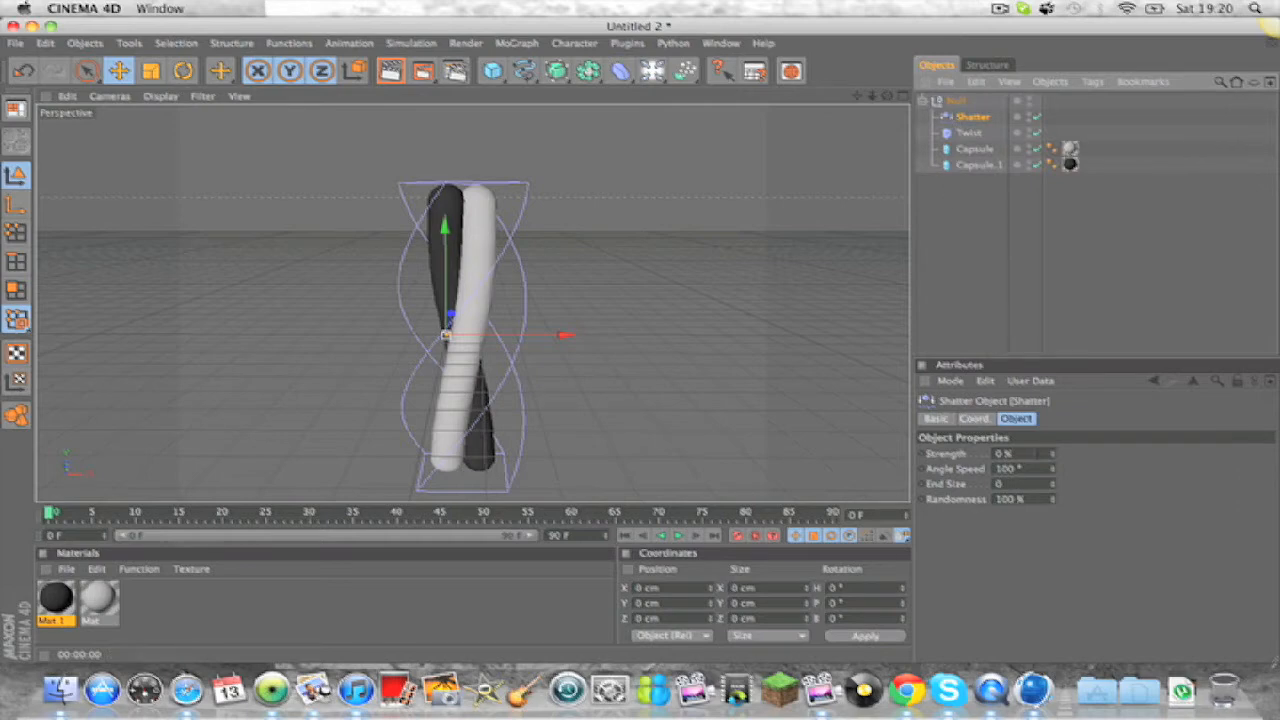
Step: Lower the Shatter deformer to Y about -503.5 cm, set its strength to 8%, and render the active view
left_click(1009, 453)
type("4")
key("Return")
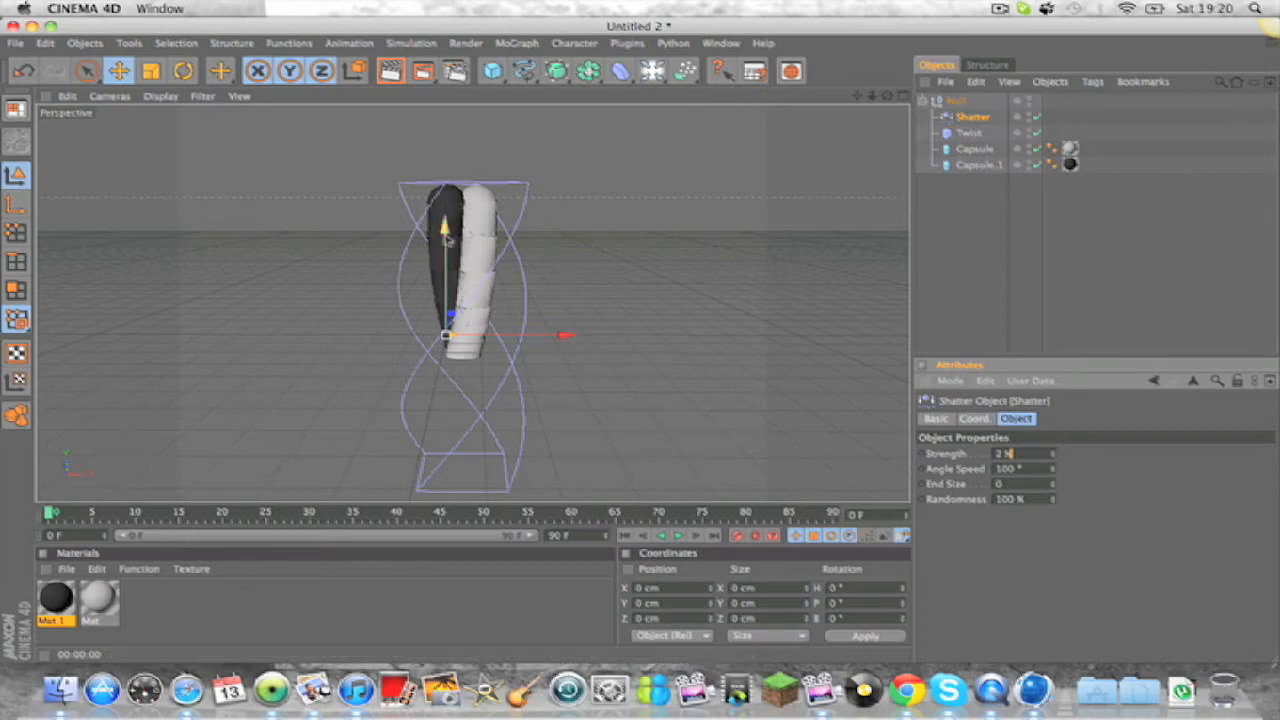
left_click_drag(448, 240, 448, 382)
left_click_drag(1052, 453, 1056, 445)
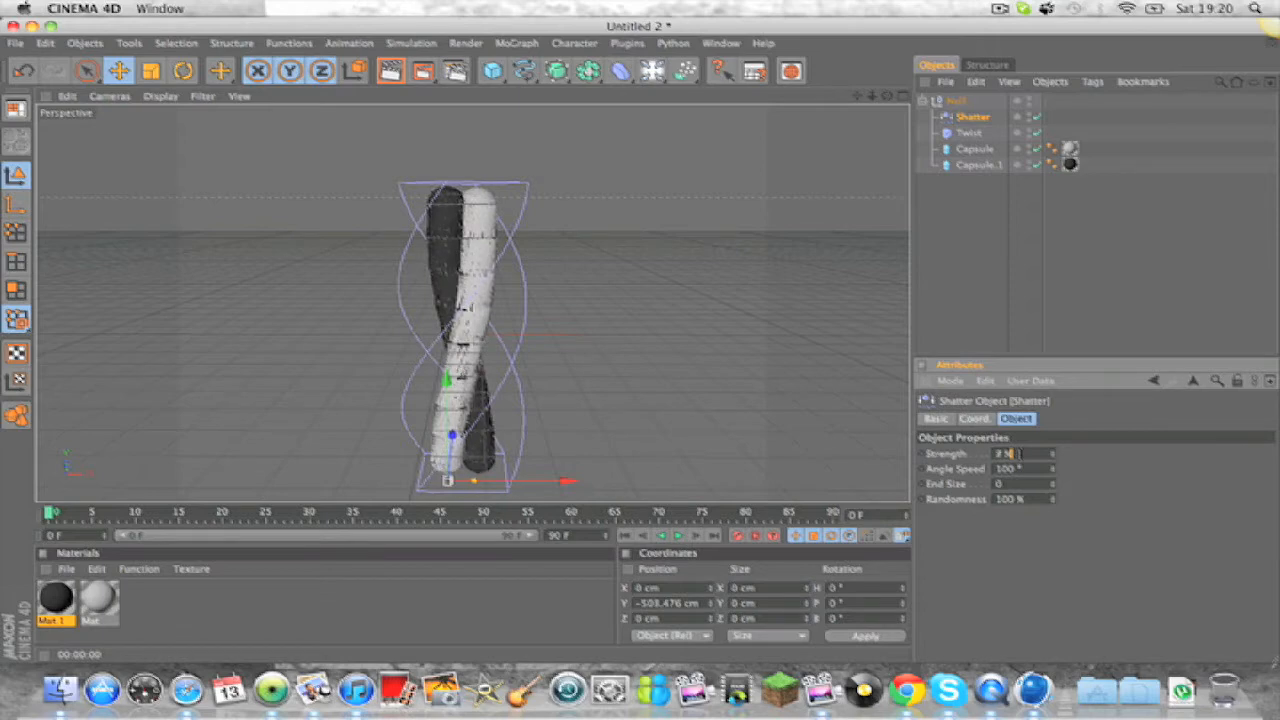
left_click(391, 70)
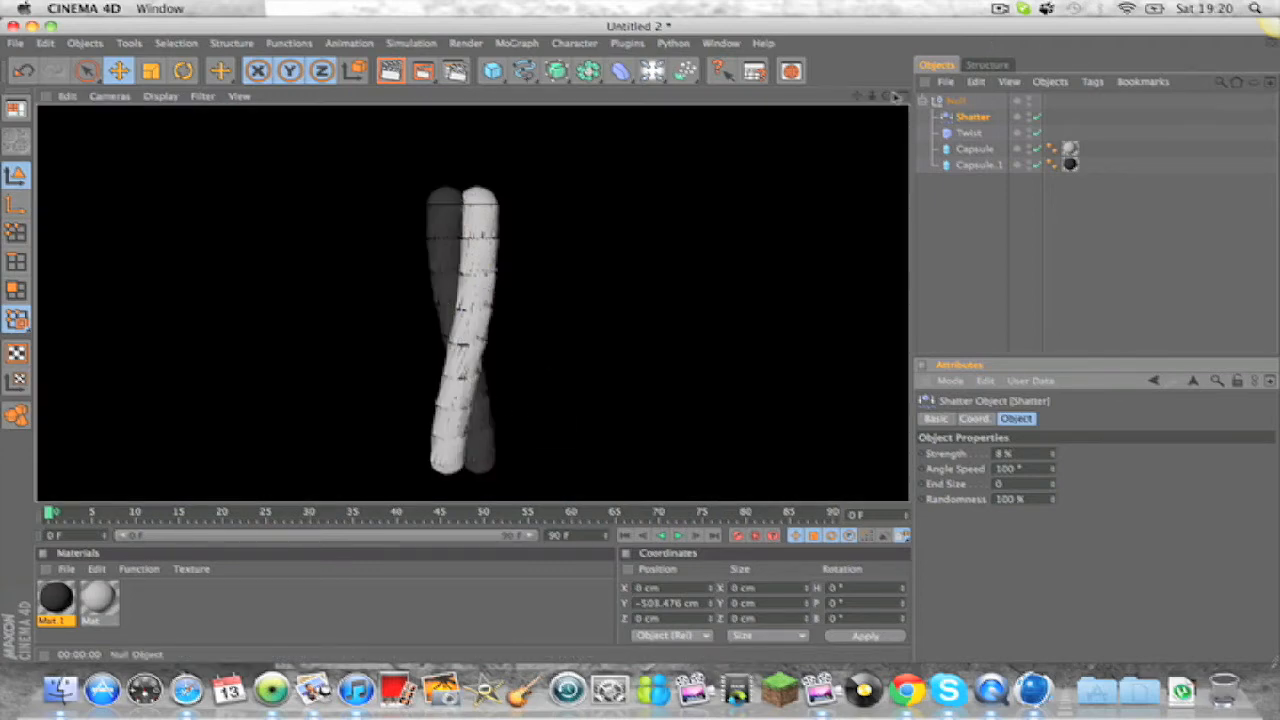
Step: Add a Wind deformer, nest it under the null, and move it to X about -63.2 cm
left_click_drag(630, 70, 940, 314)
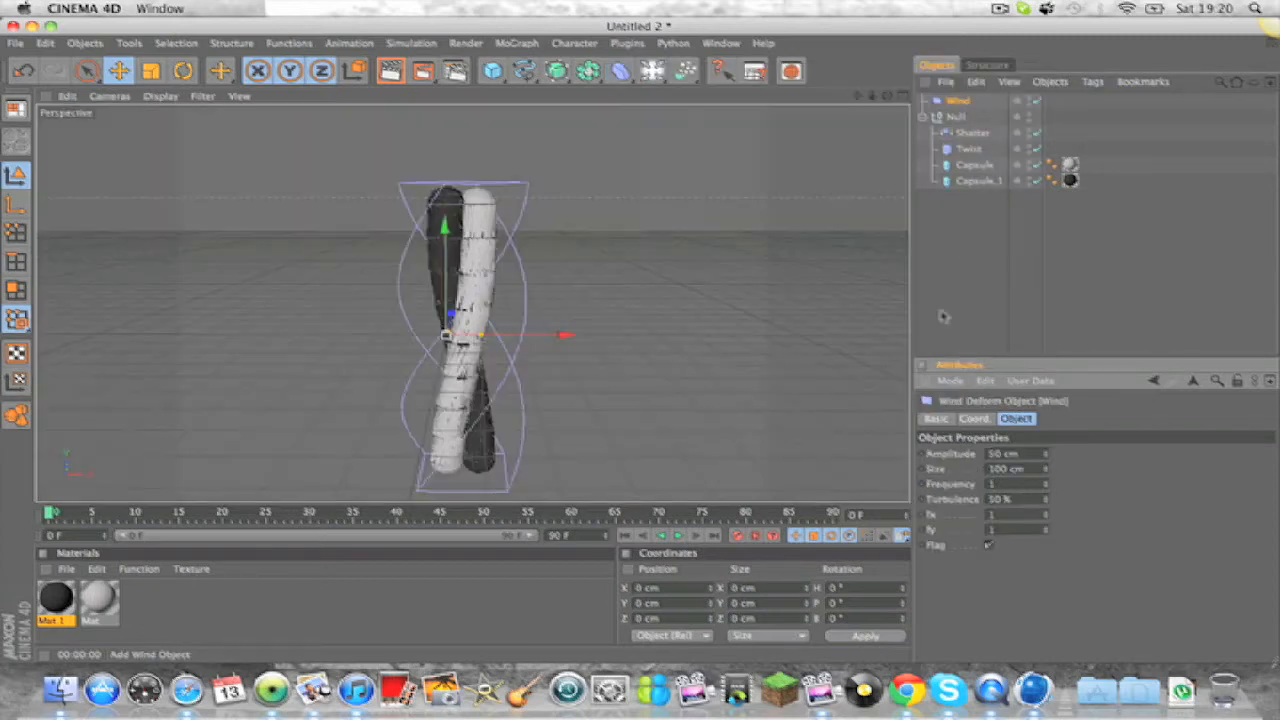
left_click_drag(966, 103, 965, 120)
mouse_move(562, 334)
left_mouse_down()
mouse_move(535, 335)
mouse_move(610, 335)
mouse_move(545, 335)
left_mouse_up()
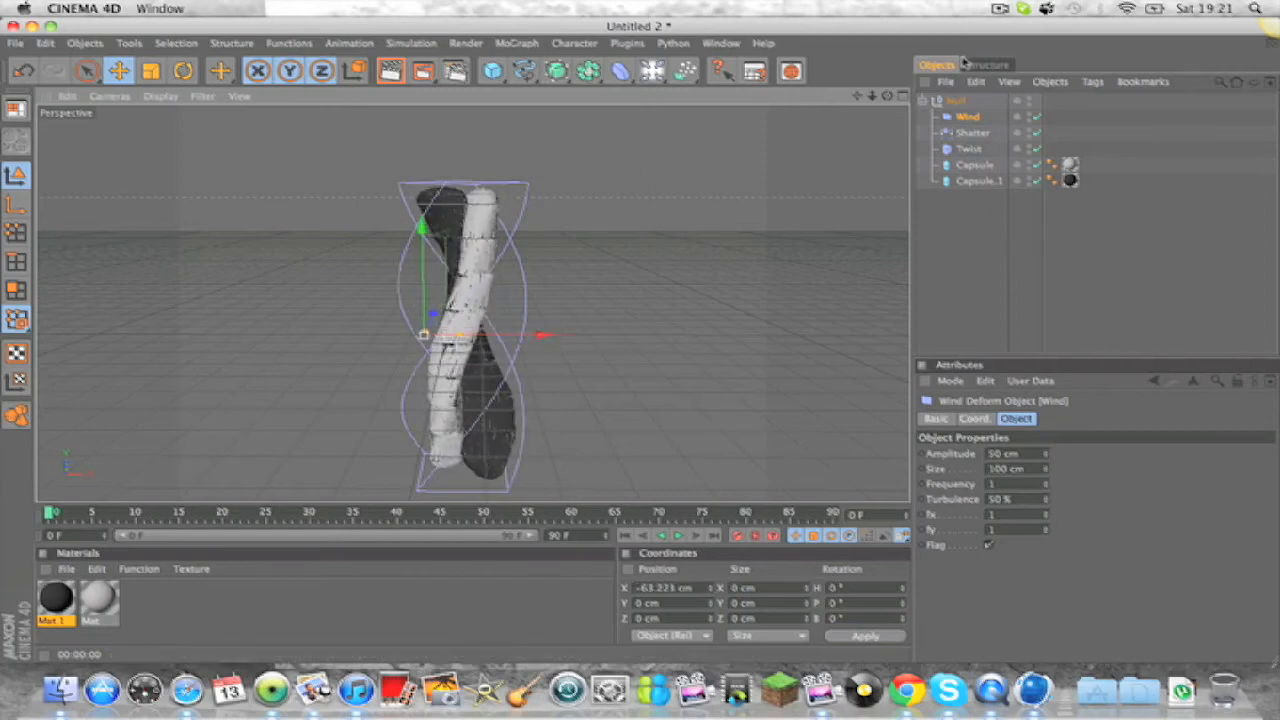
Step: Set the Wind deformer's amplitude to 39 cm, size to 85 cm, frequency to 1.64 and turbulence to 42%
mouse_move(1046, 454)
left_mouse_down()
mouse_move(1046, 414)
mouse_move(1046, 487)
mouse_move(1046, 465)
left_mouse_up()
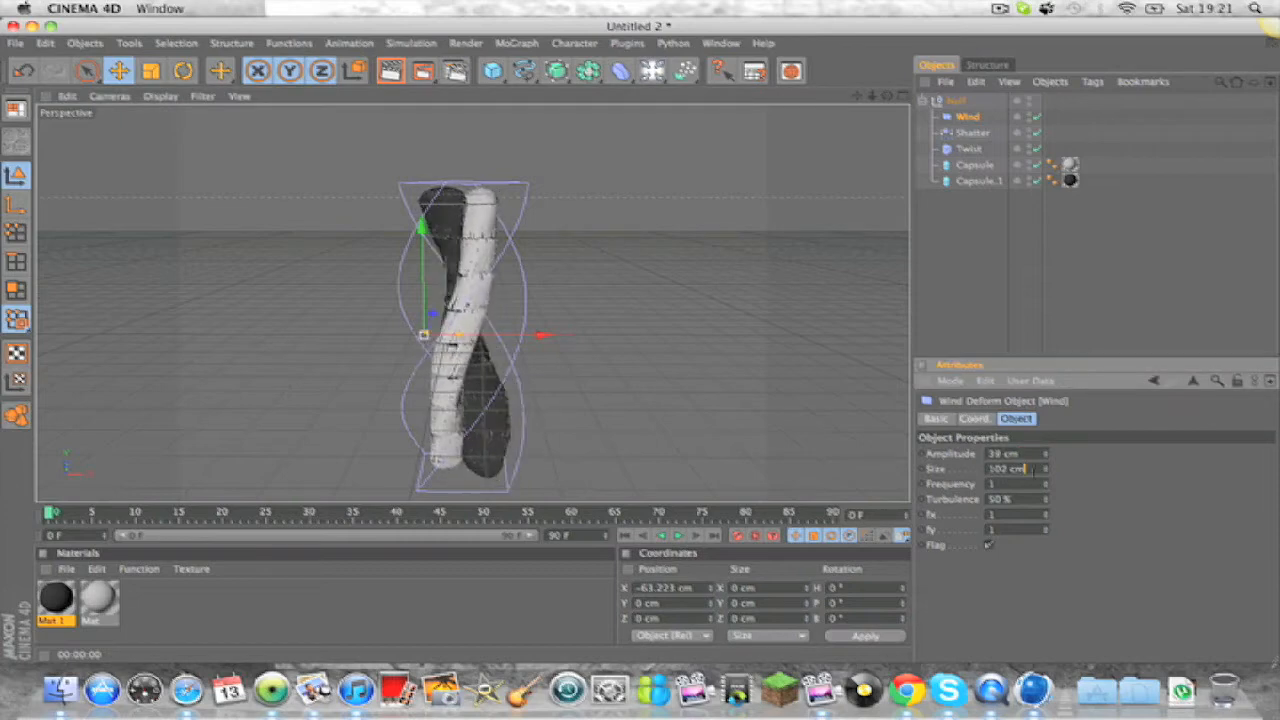
scroll(1033, 472, "up", 15)
scroll(1024, 469, "down", 20)
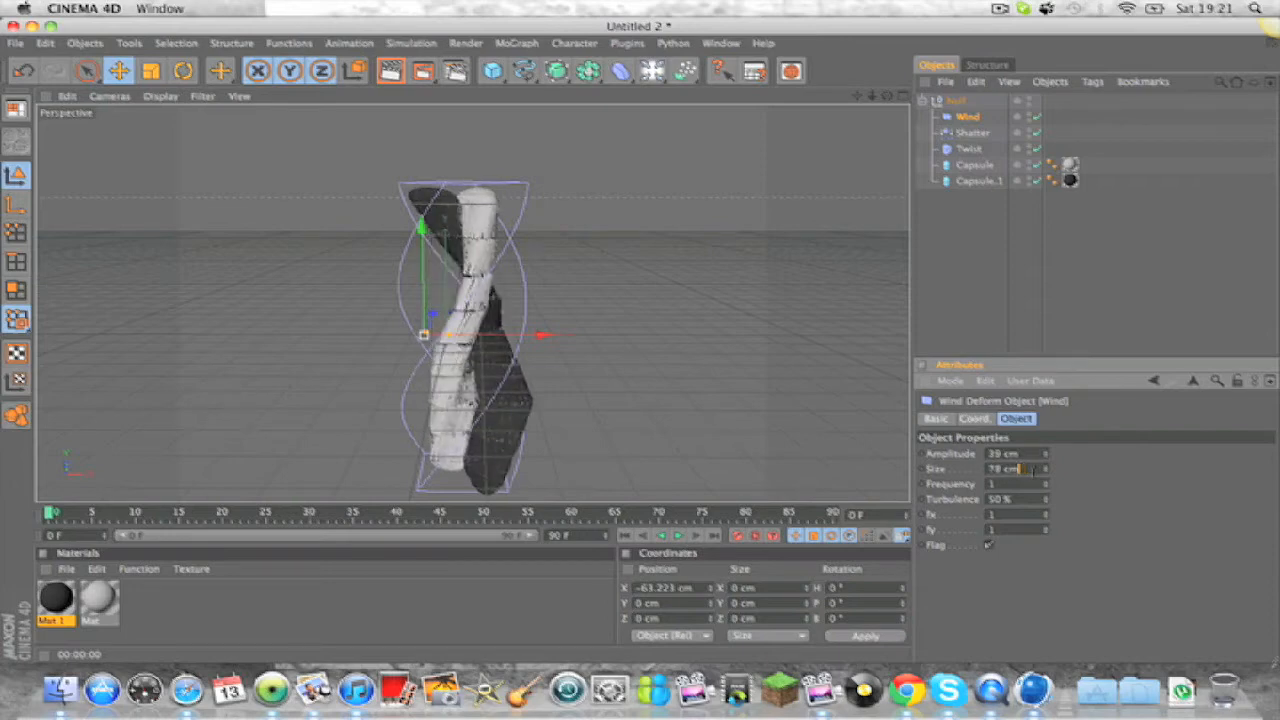
scroll(1032, 470, "up", 2)
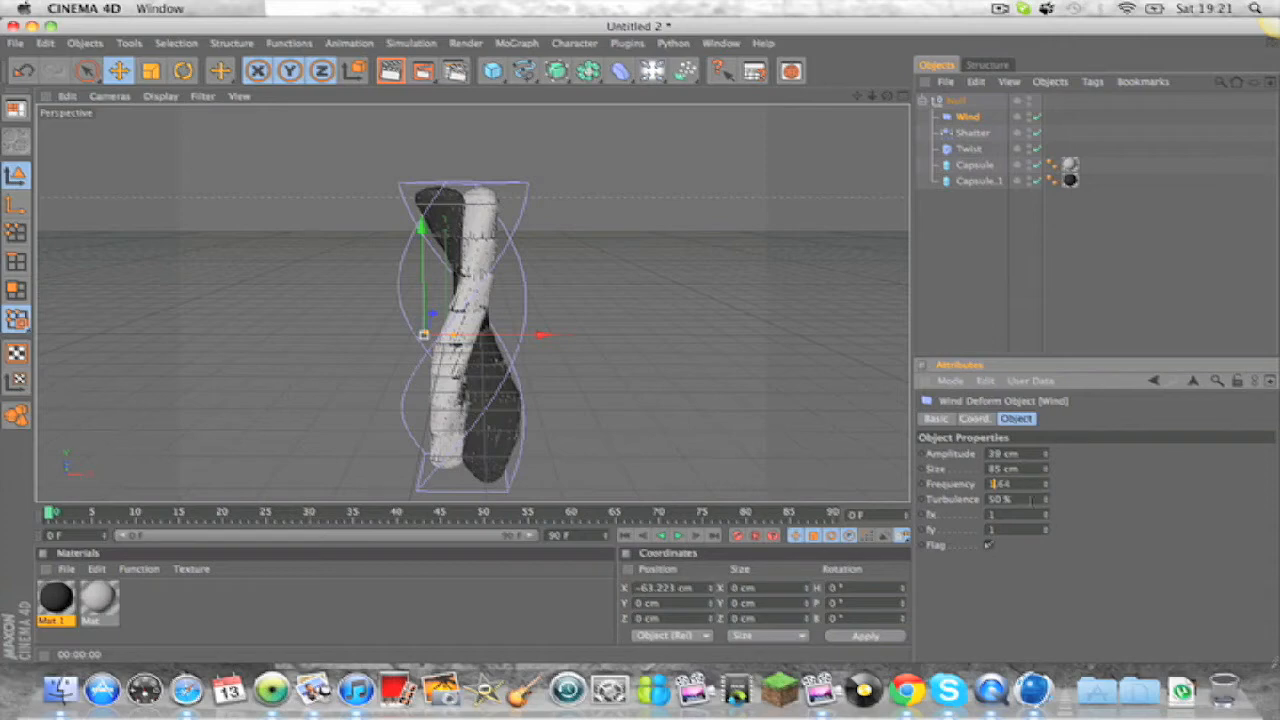
scroll(1031, 501, "up", 10)
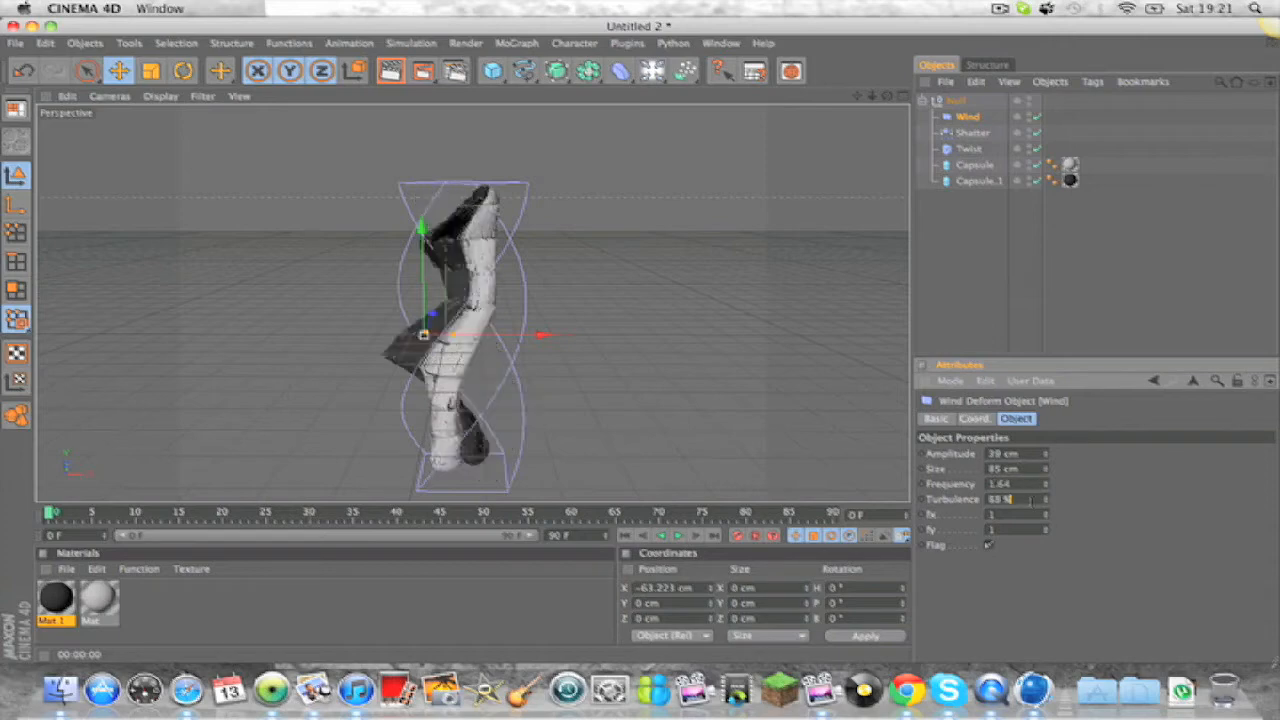
scroll(1031, 500, "up", 1)
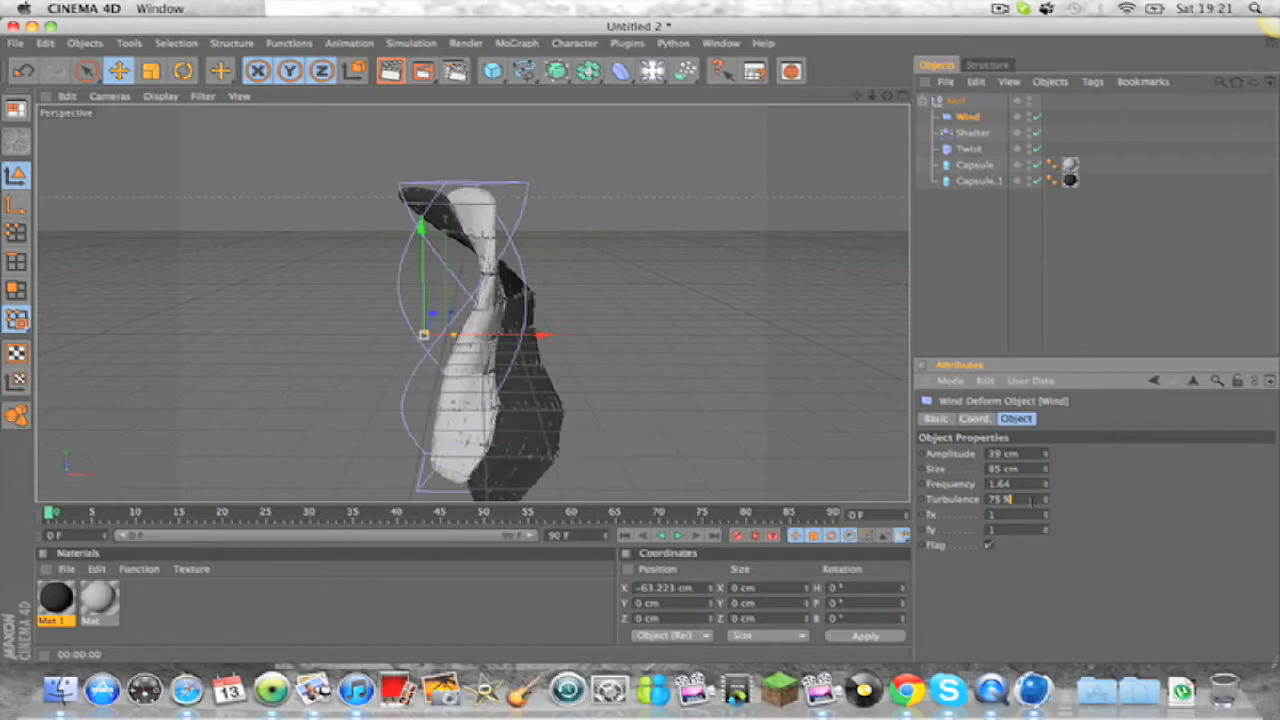
scroll(1031, 500, "down", 10)
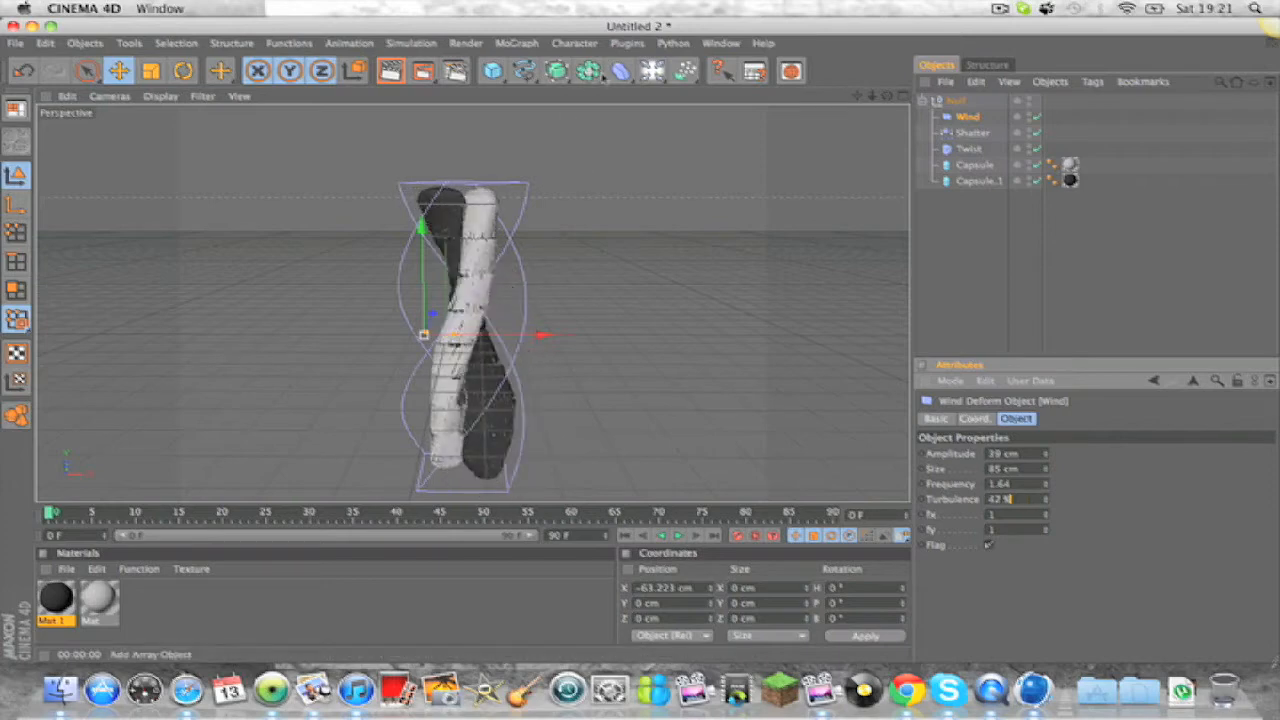
Step: Add an Explosion deformer under the null and raise its strength to 9%
left_click_drag(620, 70, 966, 119)
left_click(1036, 455)
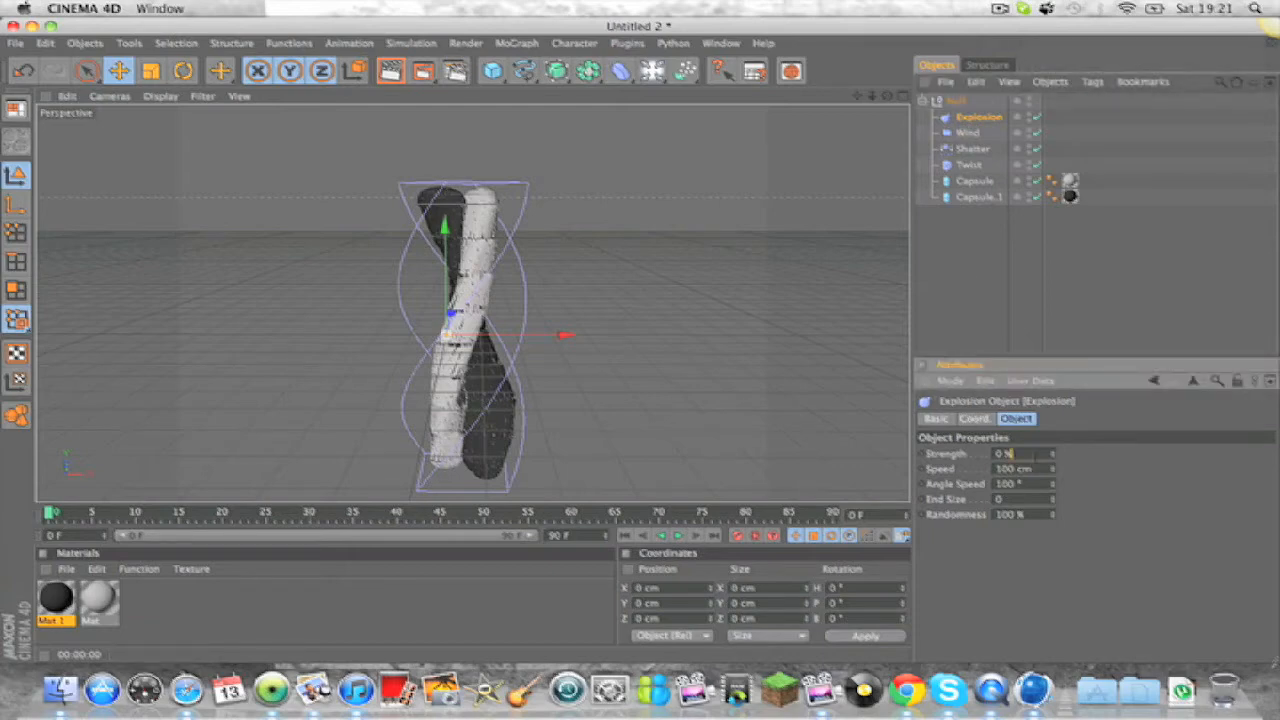
key("Up")
key("Up")
key("Up")
key("Up")
key("Up")
key("Up")
key("Up")
key("Up")
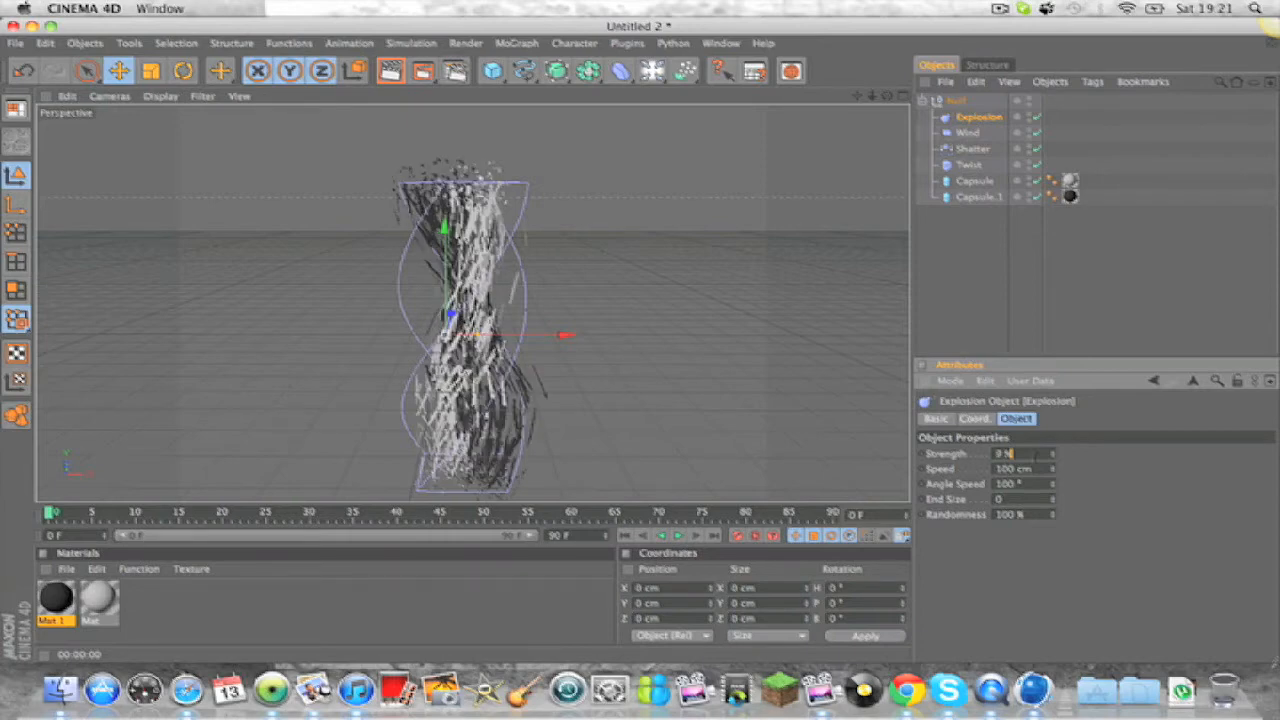
Step: Set the Twist deformer's angle to about 523.1° and the Explosion deformer's strength to 4%
left_click(968, 164)
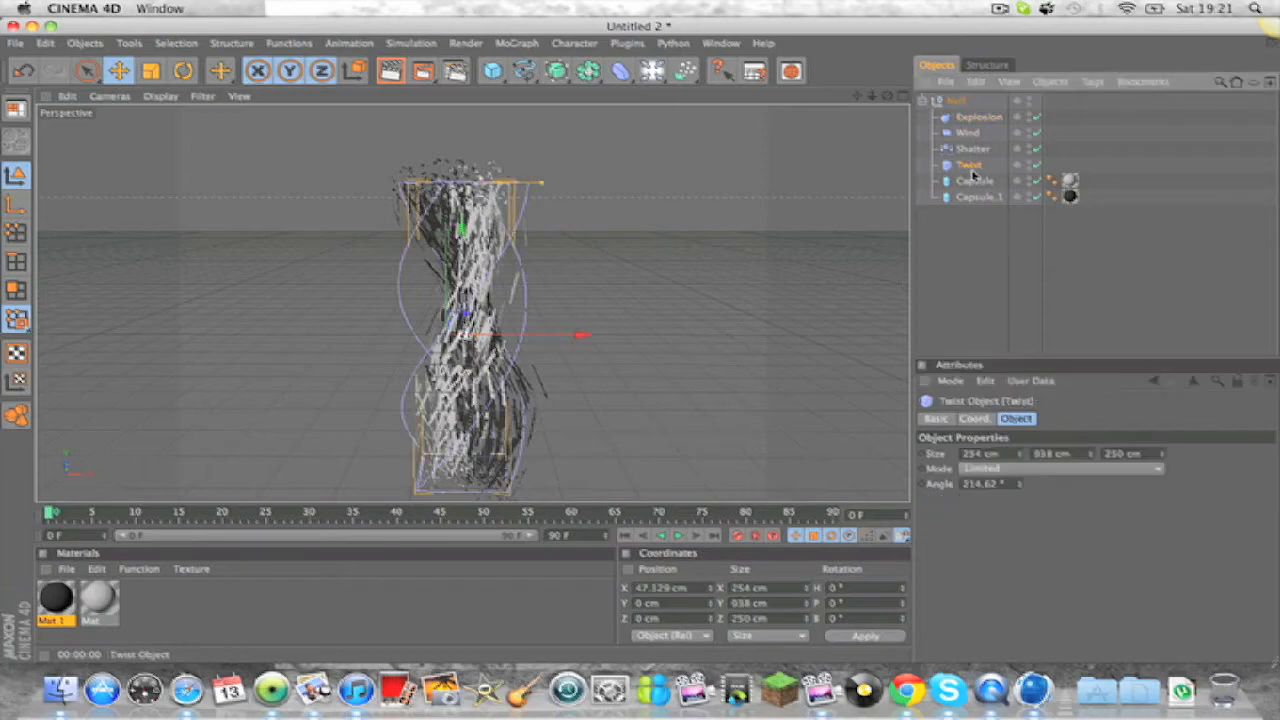
left_click_drag(540, 183, 657, 183)
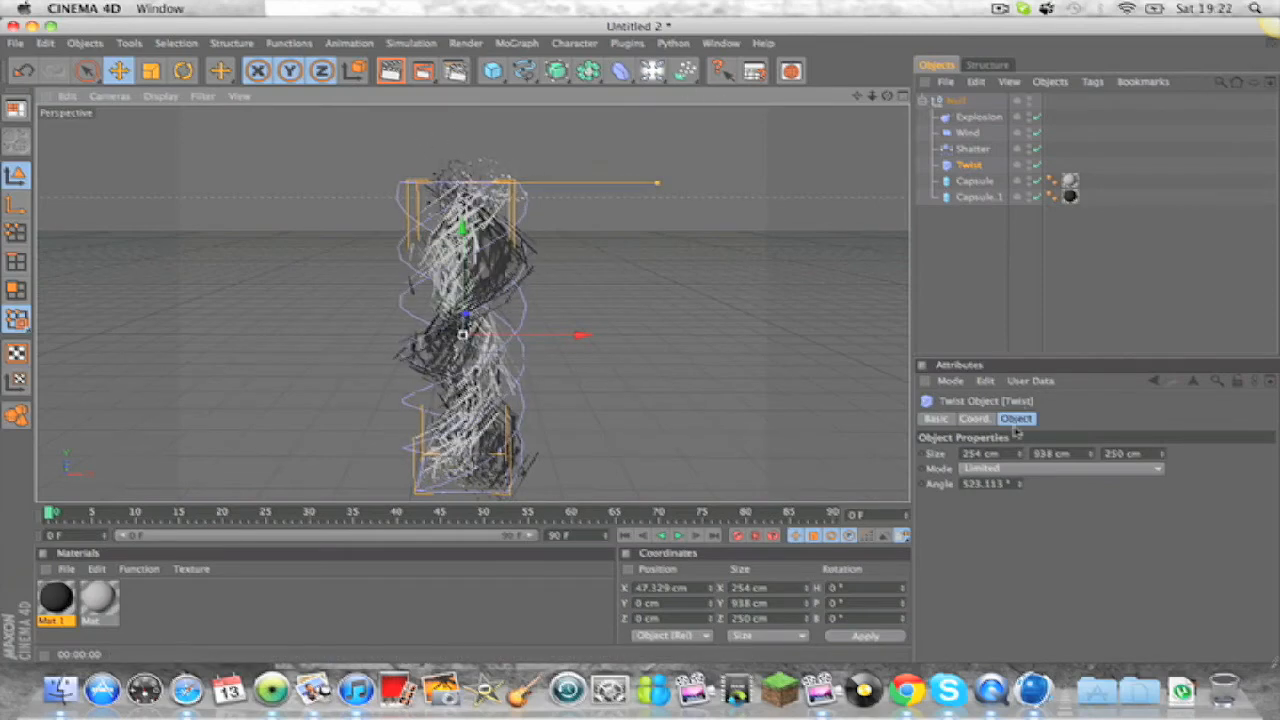
left_click(978, 117)
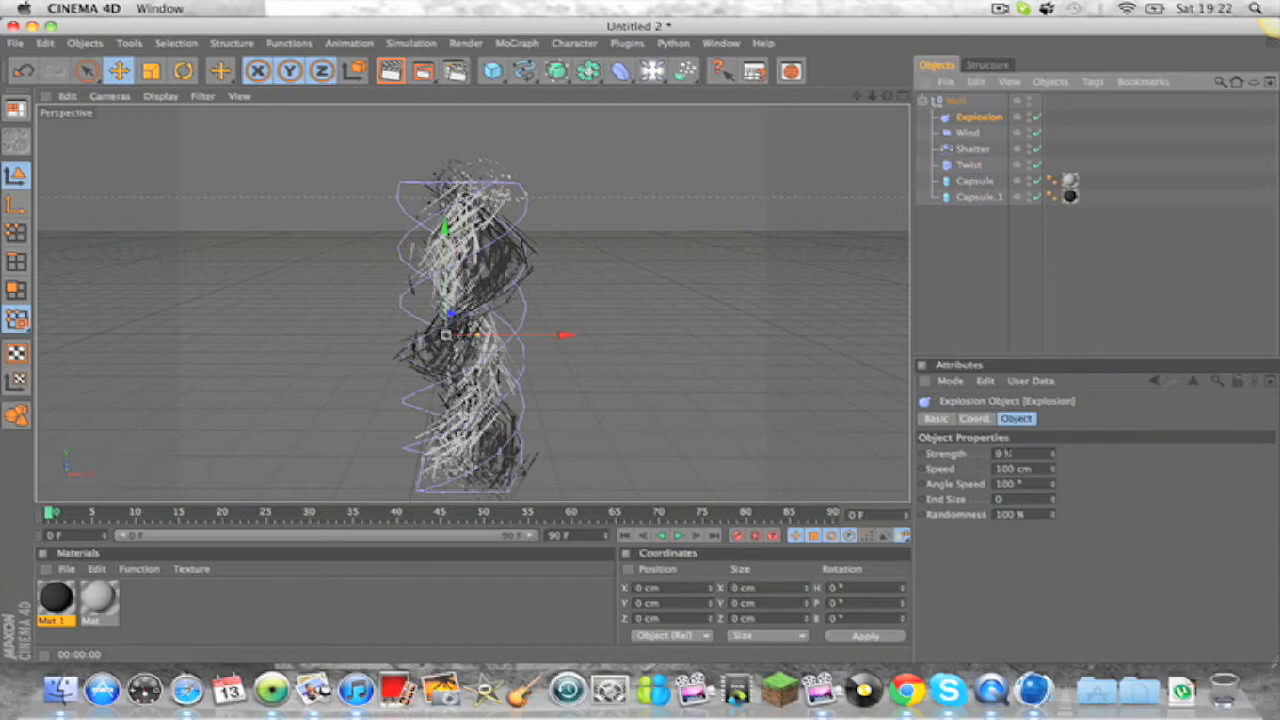
left_click(1008, 453)
scroll(1029, 457, "down", 5)
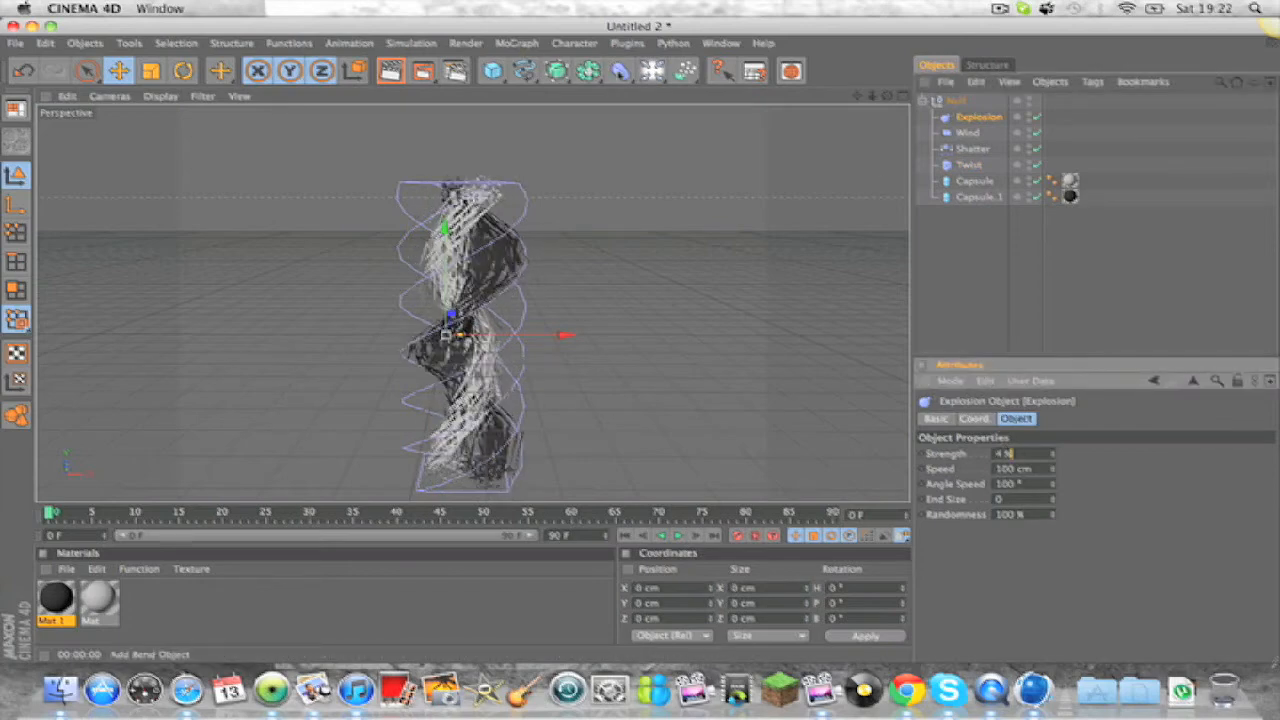
Step: Add a Bulge deformer and set its strength to about 19.27%
left_click(620, 70)
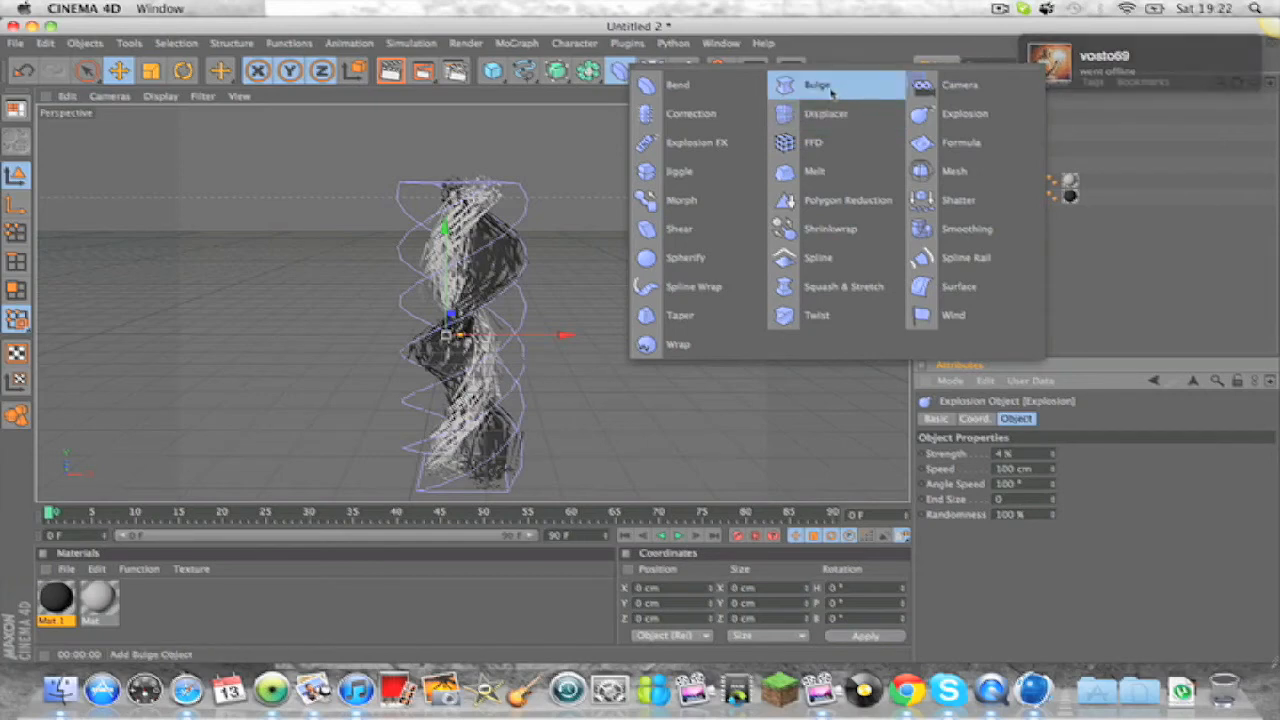
left_click(831, 90)
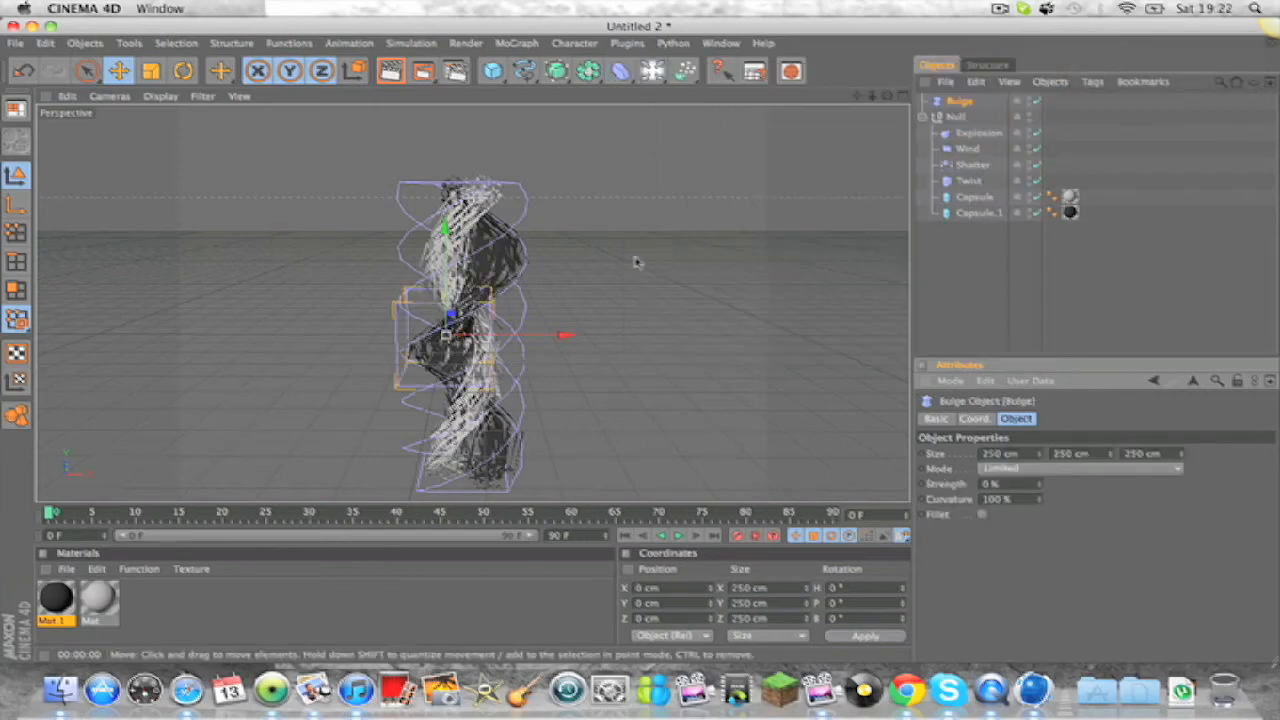
mouse_move(1039, 484)
left_mouse_down()
mouse_move(1039, 390)
mouse_move(1039, 484)
left_mouse_up()
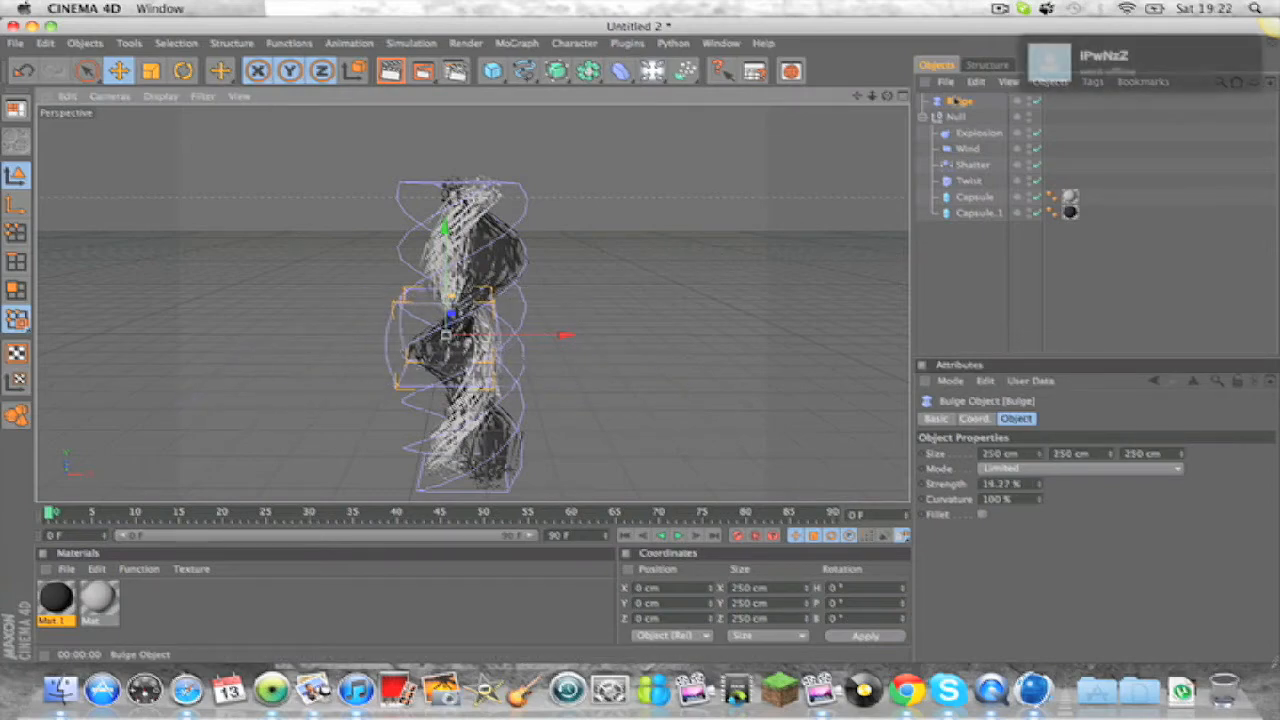
Step: Place the Bulge deformer under the null and set its Y size to 1106 cm
left_click_drag(955, 102, 951, 120)
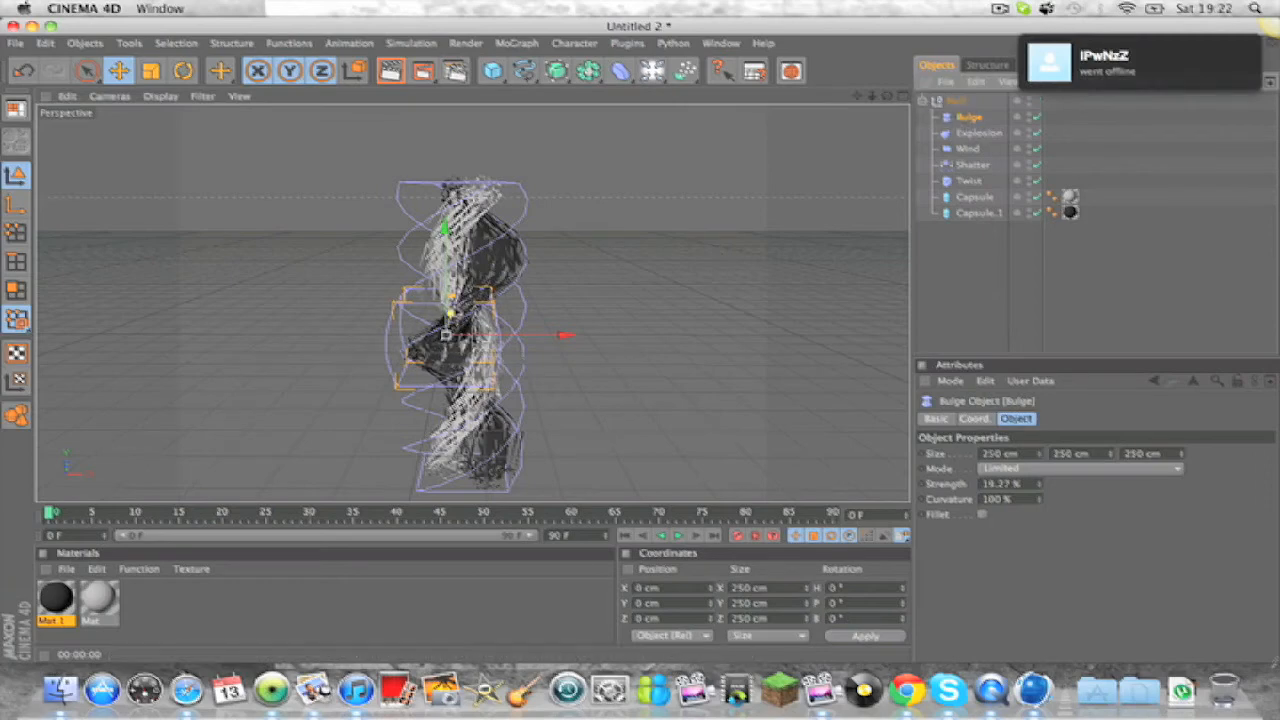
left_click(1099, 453)
scroll(1100, 453, "up", 20)
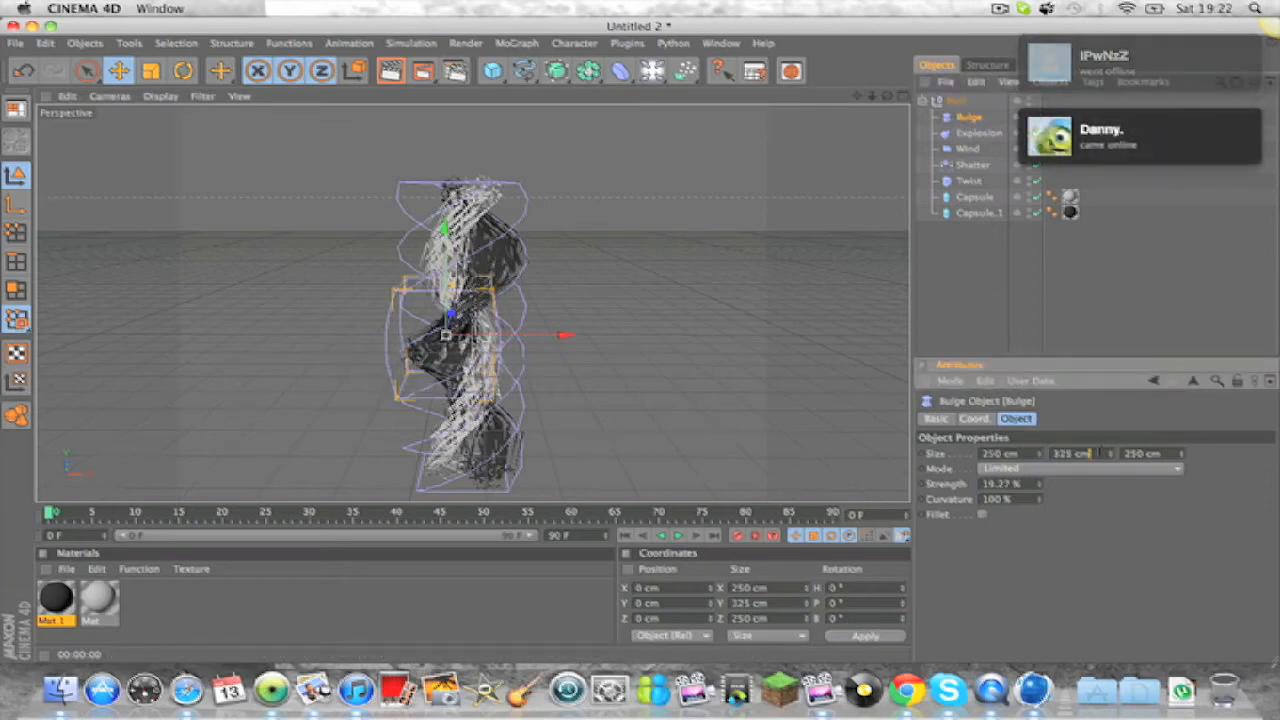
scroll(1099, 453, "up", 8)
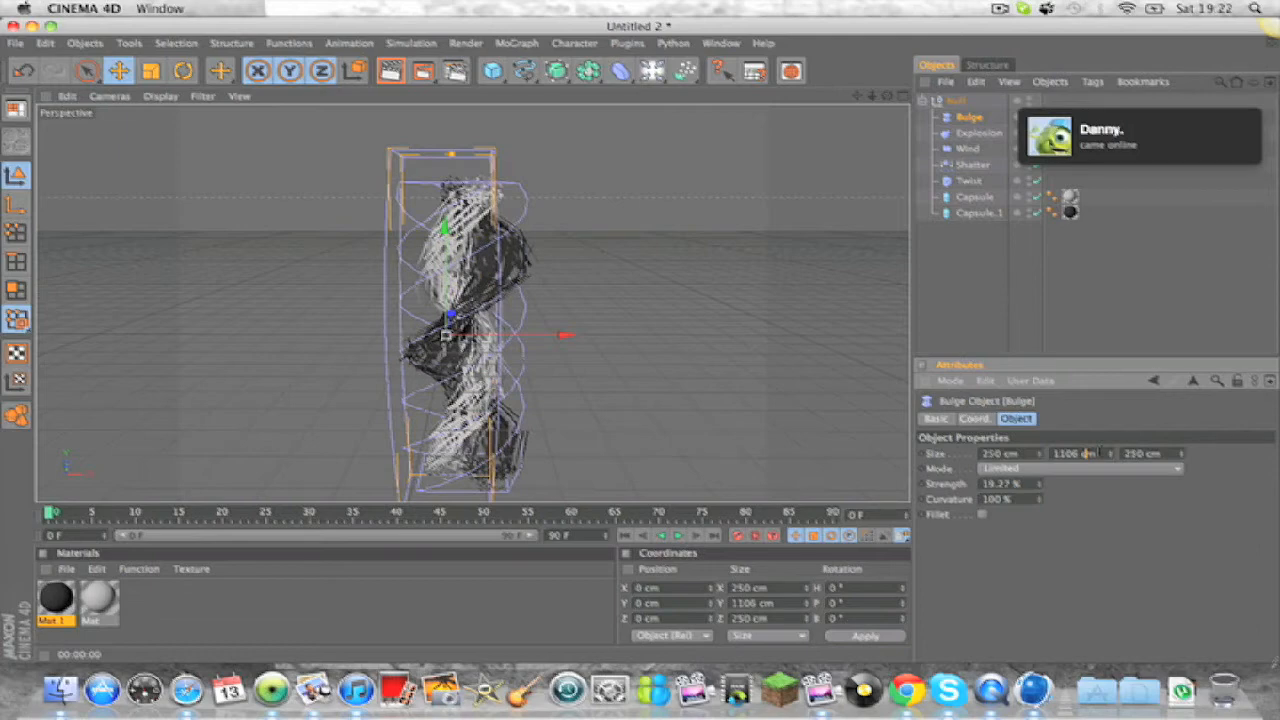
Step: Move the Bulge deformer to about 60.7 cm in X and raise its strength to about 29.3%
left_click_drag(564, 341, 586, 336)
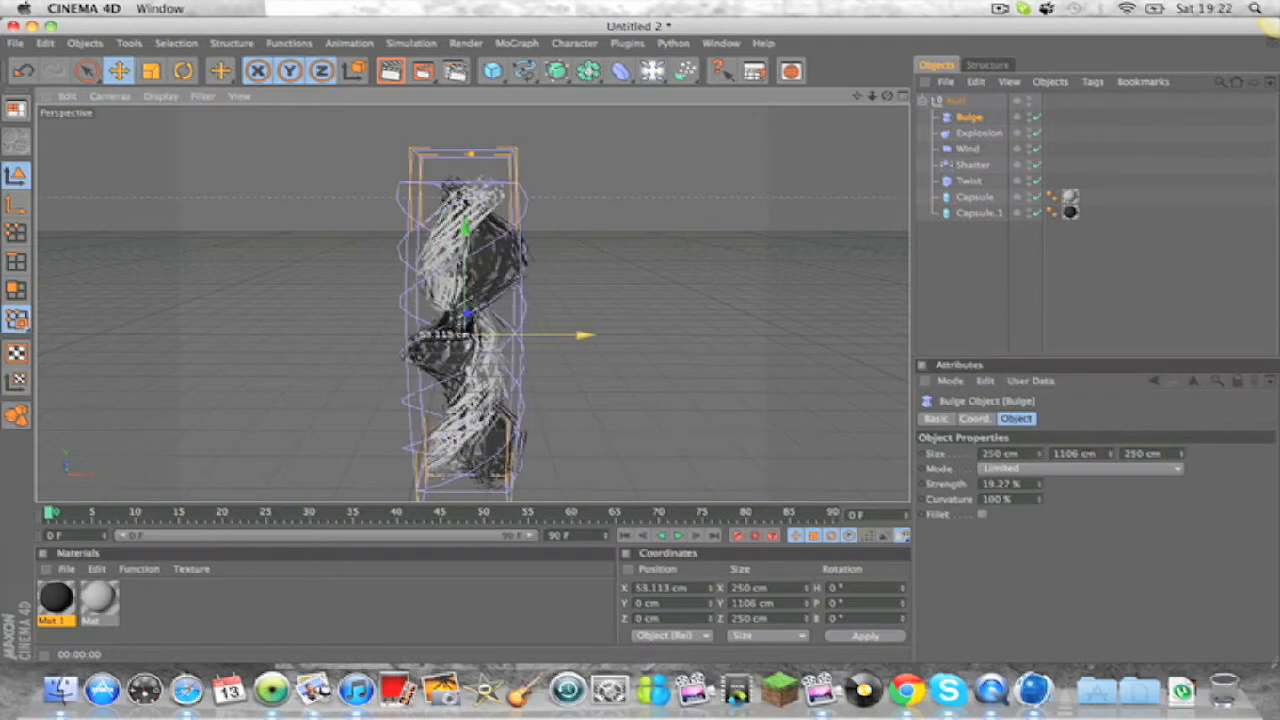
mouse_move(476, 157)
left_mouse_down()
mouse_move(408, 154)
mouse_move(702, 153)
mouse_move(455, 153)
mouse_move(476, 154)
left_mouse_up()
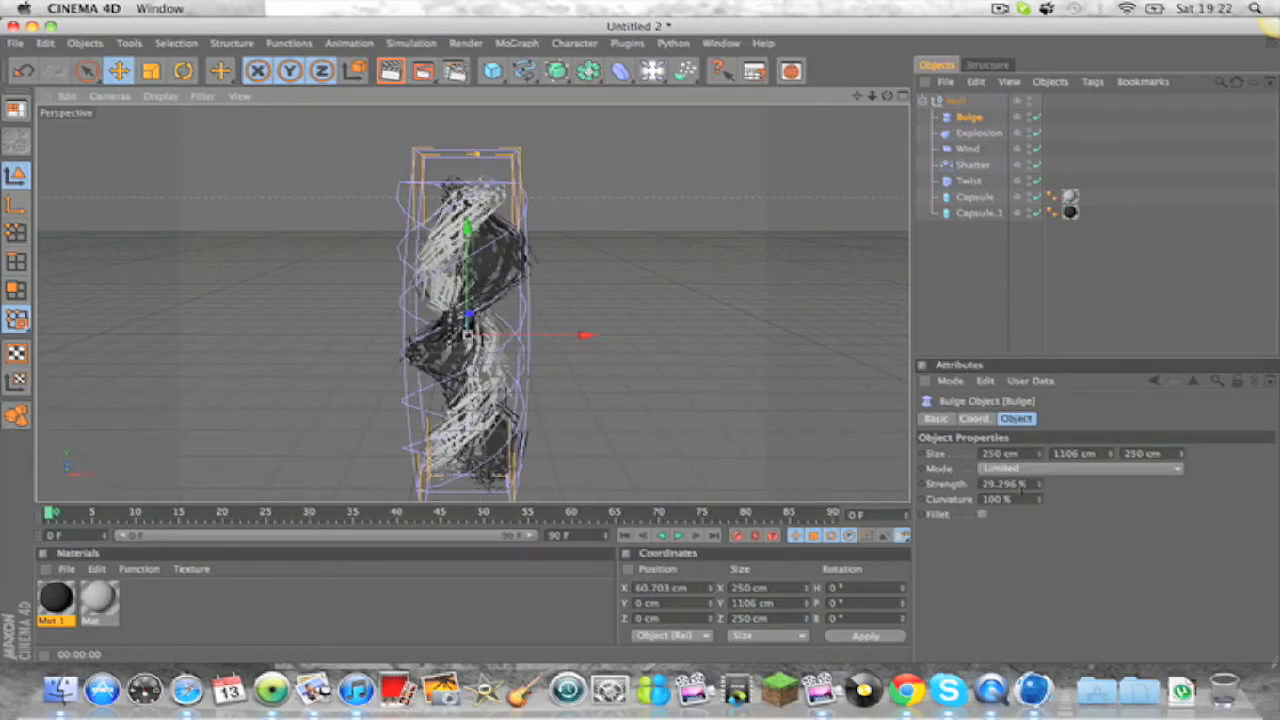
Step: Add a Melt deformer under the null and lower it to about -305.6 cm in Y
left_click(620, 70)
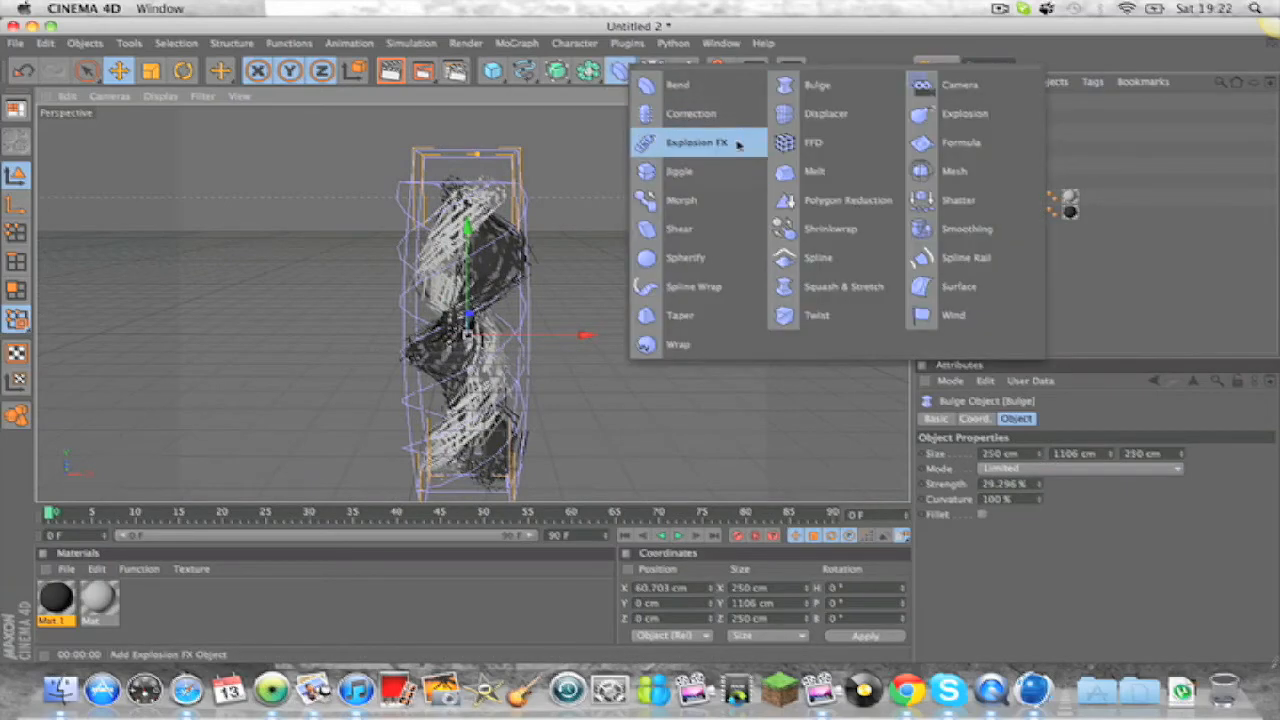
left_click(828, 170)
left_click_drag(956, 101, 958, 117)
left_click_drag(444, 240, 443, 413)
scroll(446, 243, "down", 5)
left_click_drag(462, 326, 460, 270)
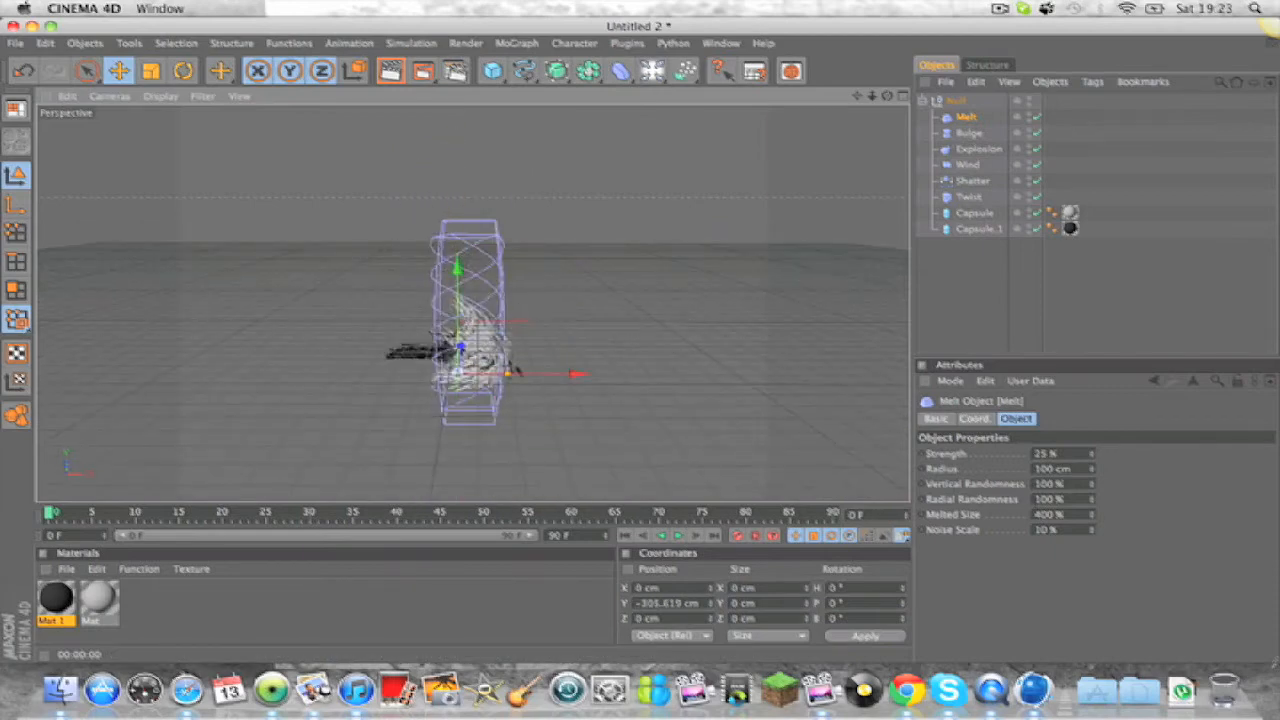
Step: Set the Melt deformer's strength to 0% and lower it to about -690.9 cm in Y
left_click(1069, 454)
scroll(1073, 456, "down", 20)
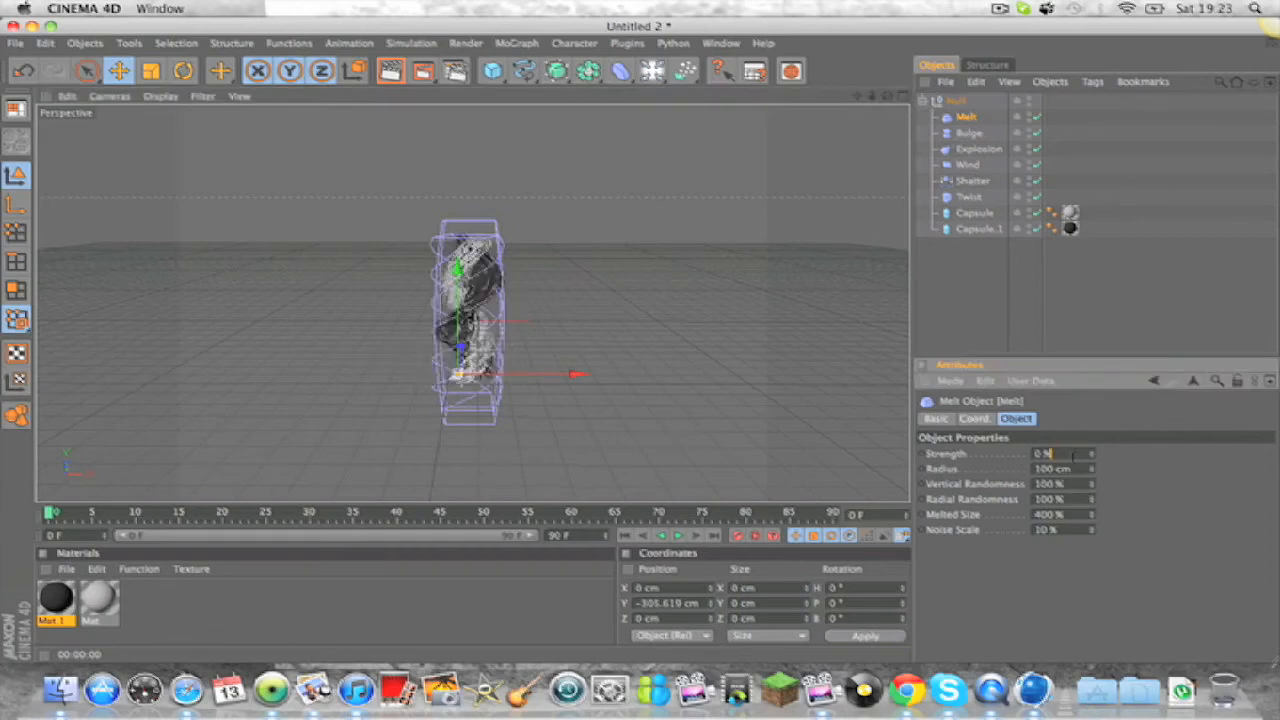
left_click_drag(457, 268, 457, 334)
scroll(456, 280, "up", 5)
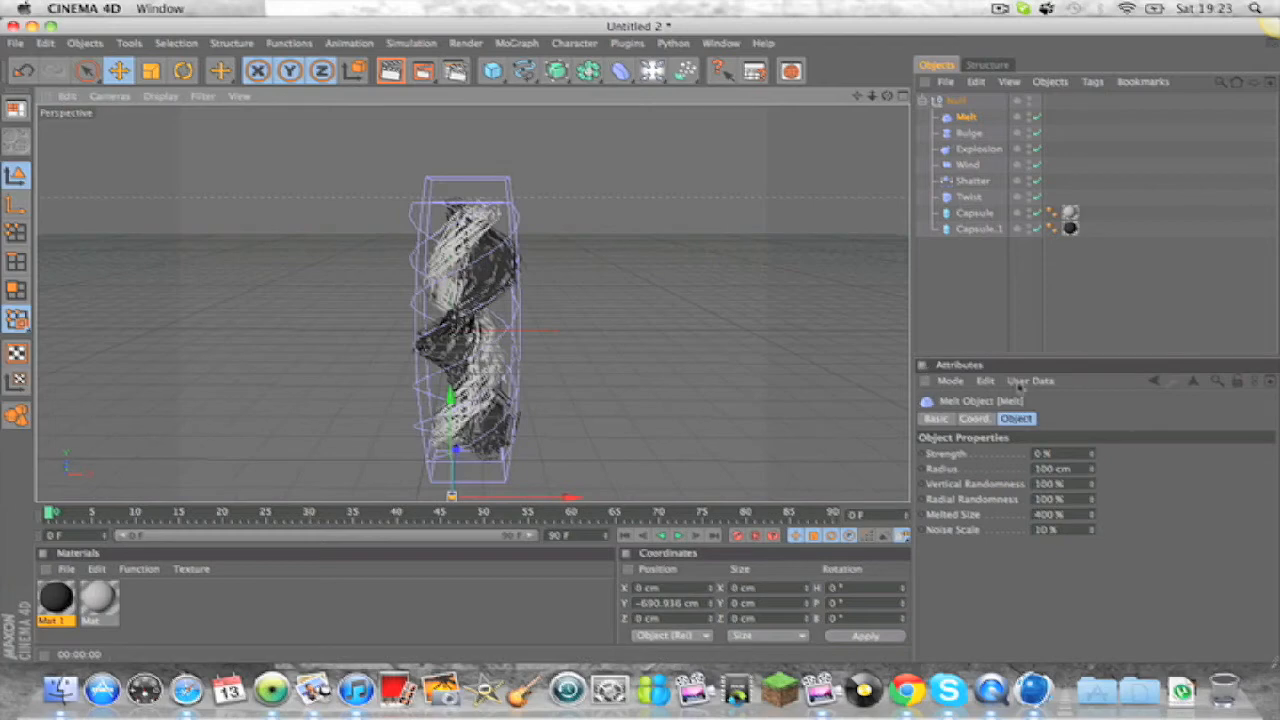
Step: Try different Melt strengths on the capsules and settle on 3%
left_click(1073, 456)
scroll(1073, 456, "up", 9)
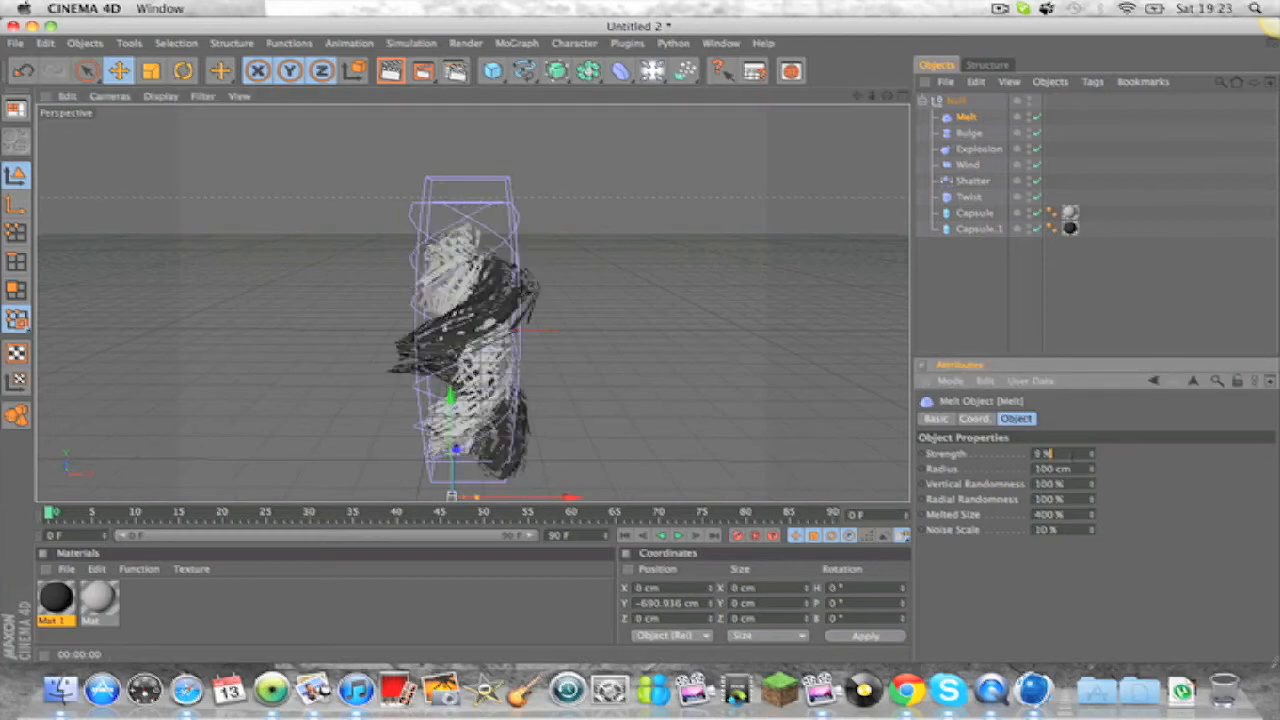
scroll(1073, 456, "down", 9)
scroll(1073, 456, "up", 1)
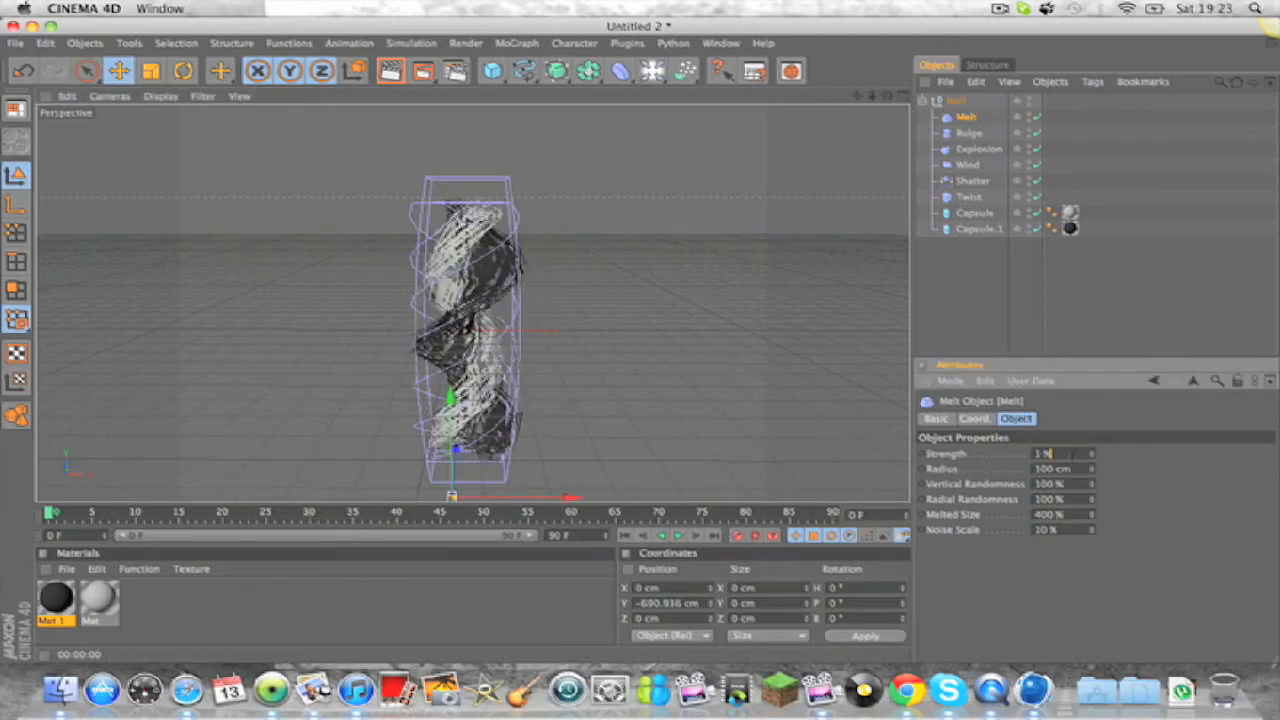
scroll(1073, 456, "up", 2)
scroll(1073, 456, "down", 2)
scroll(1073, 456, "up", 2)
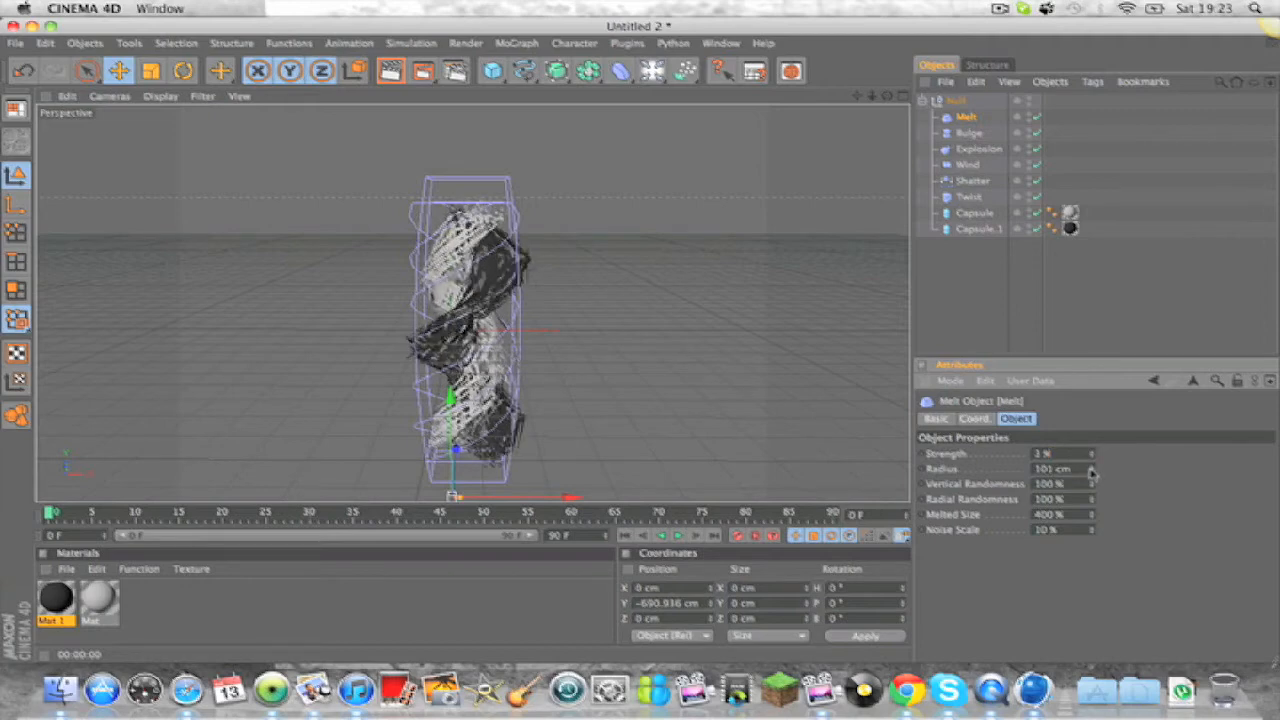
Step: Set the Melt deformer's radius to 414 cm, melted size to 478% and noise scale to 124%
scroll(1082, 469, "up", 20)
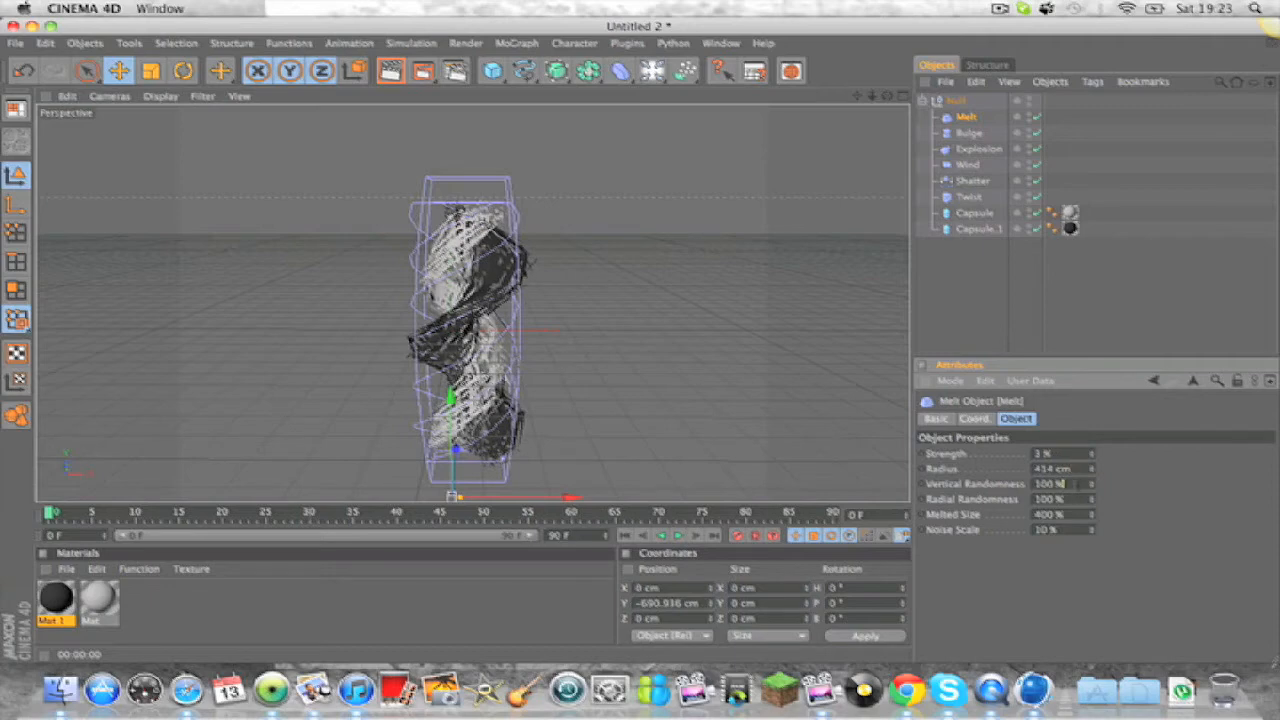
scroll(1060, 514, "up", 5)
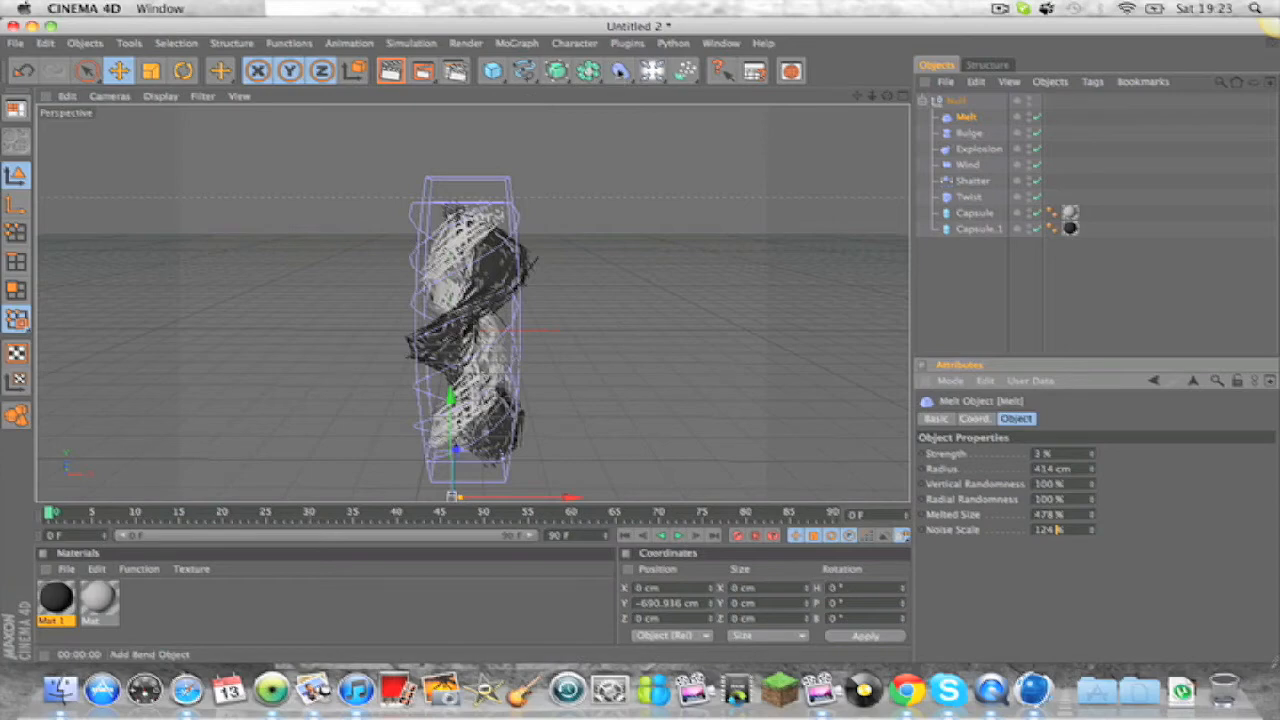
Step: Add a Bend deformer under the null with a strength of about 25.4° and an angle of about 99.8°
left_click(620, 72)
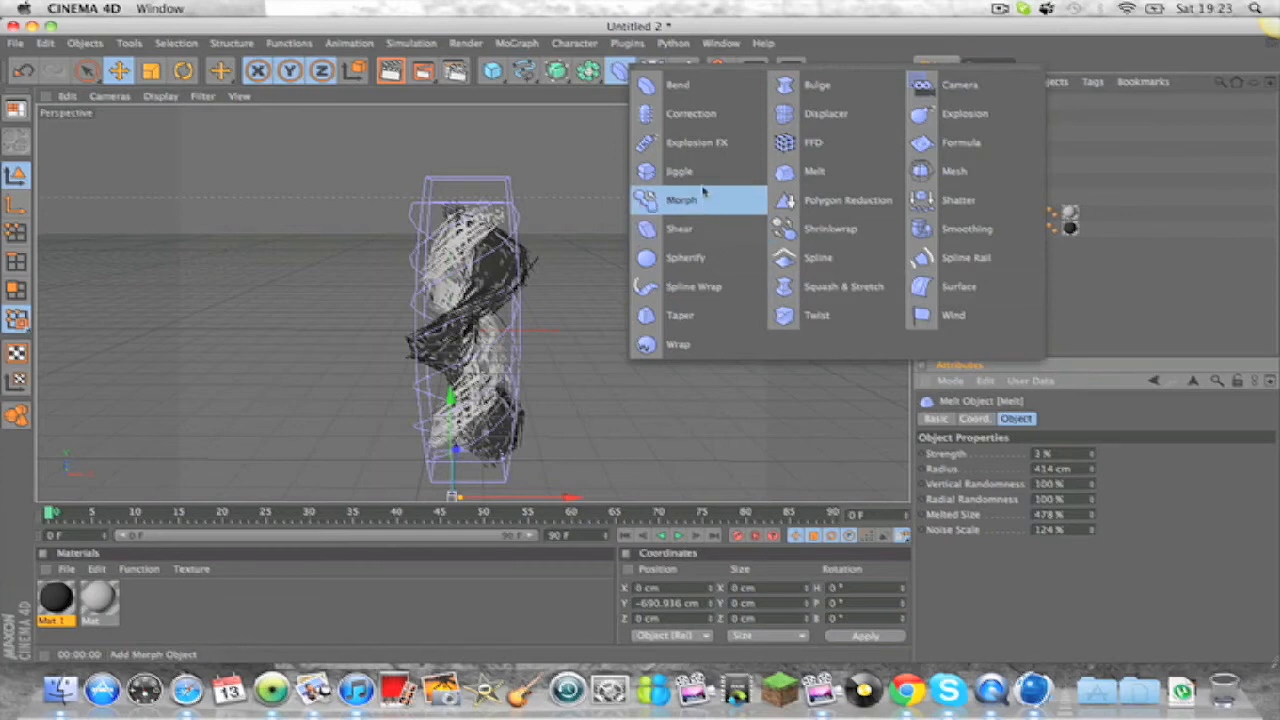
left_click(704, 100)
mouse_move(960, 101)
left_mouse_down()
mouse_move(972, 106)
mouse_move(962, 120)
left_mouse_up()
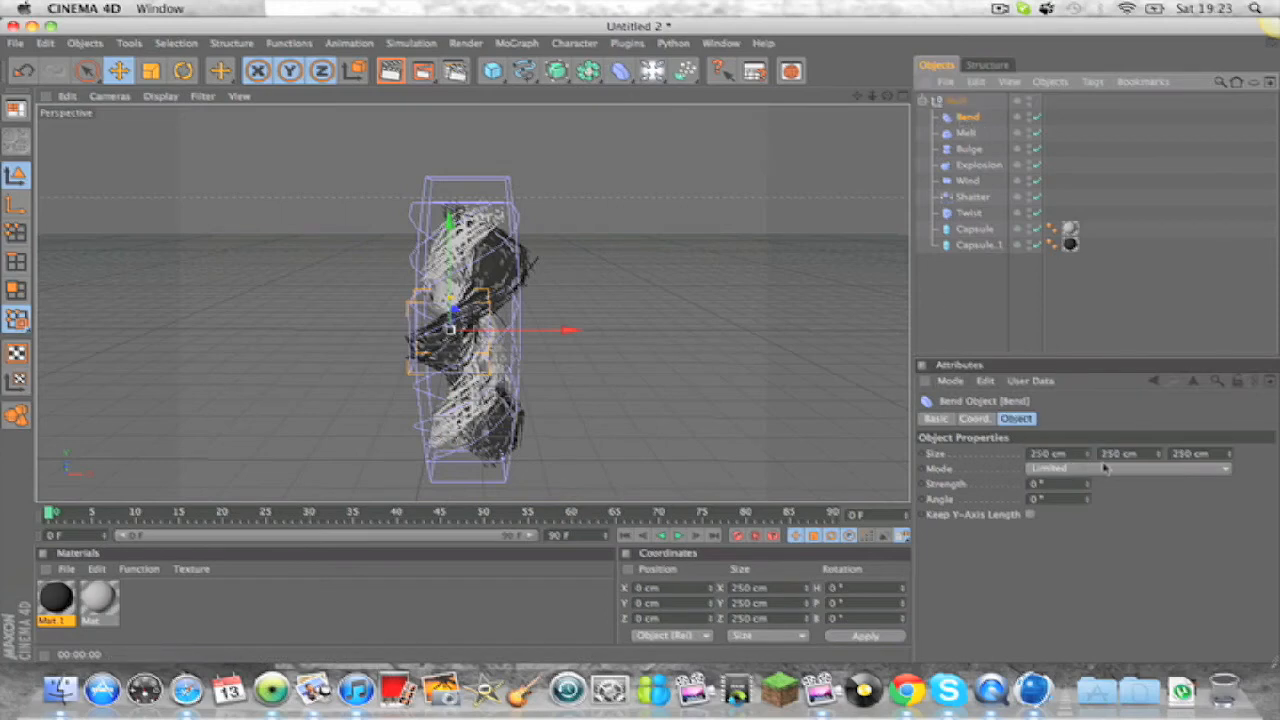
mouse_move(448, 290)
left_mouse_down()
mouse_move(806, 297)
mouse_move(200, 298)
mouse_move(484, 297)
mouse_move(458, 300)
left_mouse_up()
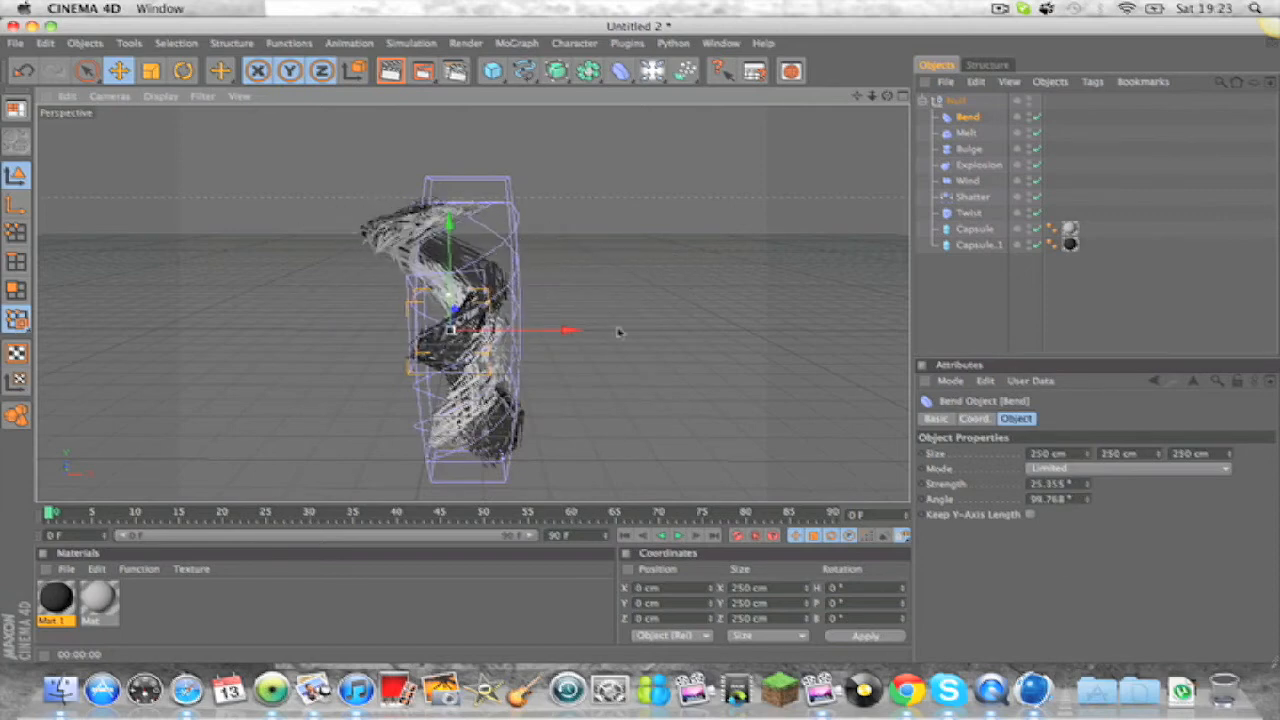
Step: Resize the Bend deformer to 459 × 946 × 262 cm and shift it to about 45 cm in X
left_click_drag(1158, 453, 1158, 418)
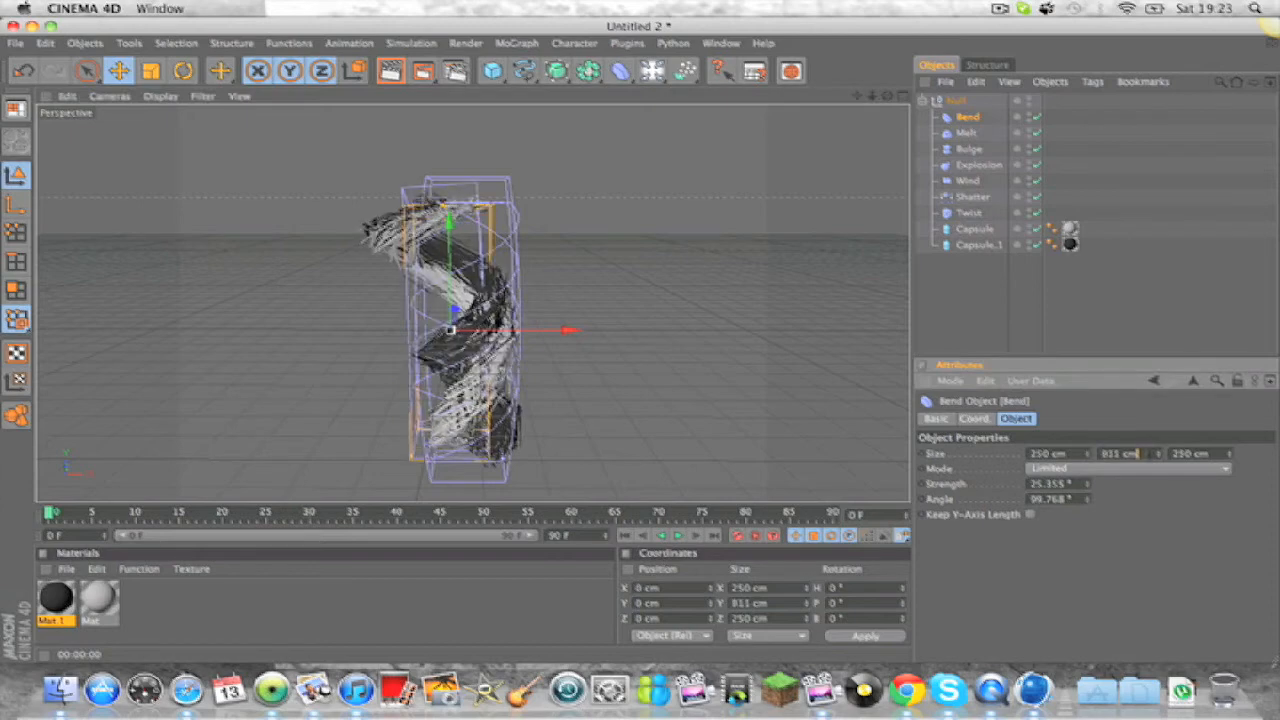
left_click_drag(540, 330, 553, 330)
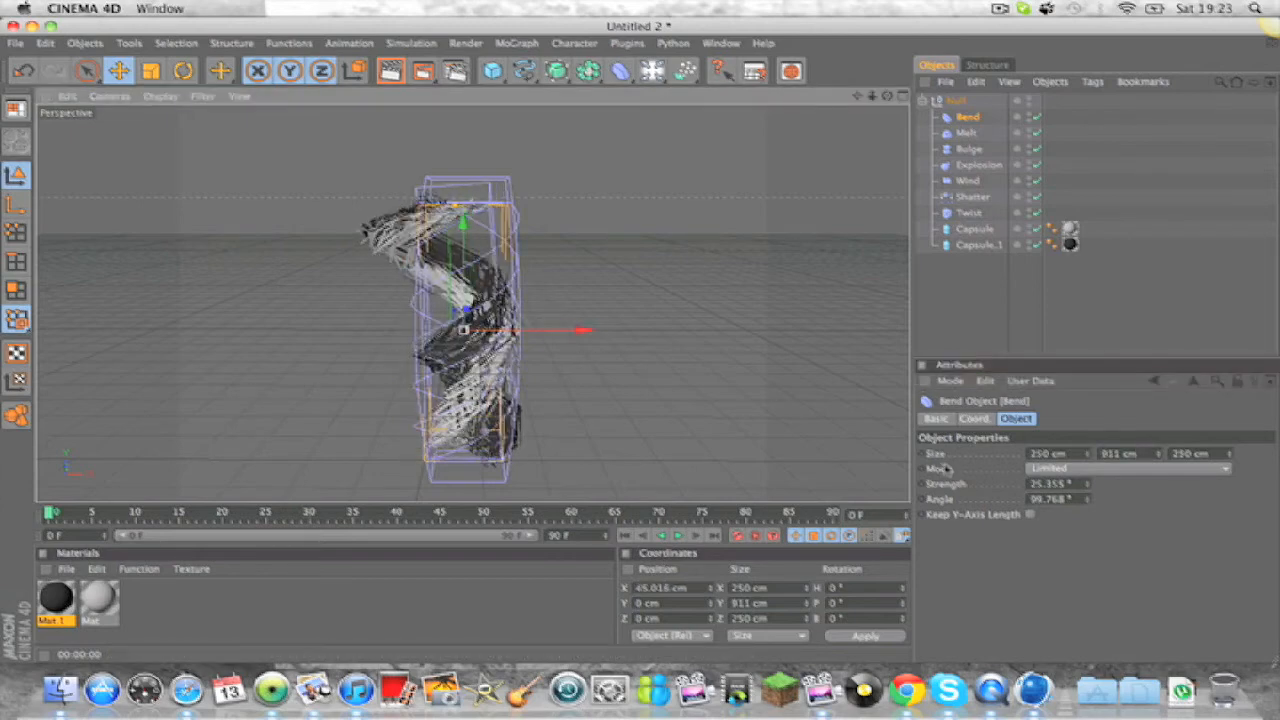
left_click(1157, 452)
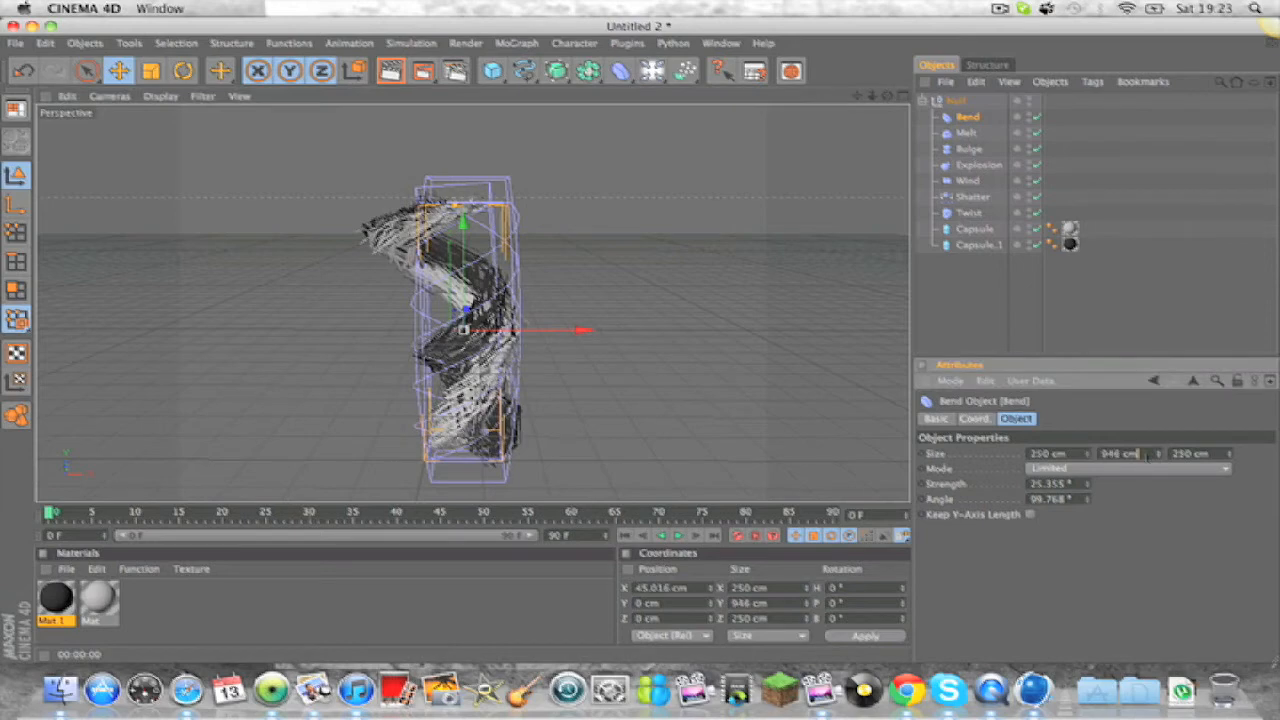
left_click_drag(1228, 453, 1228, 440)
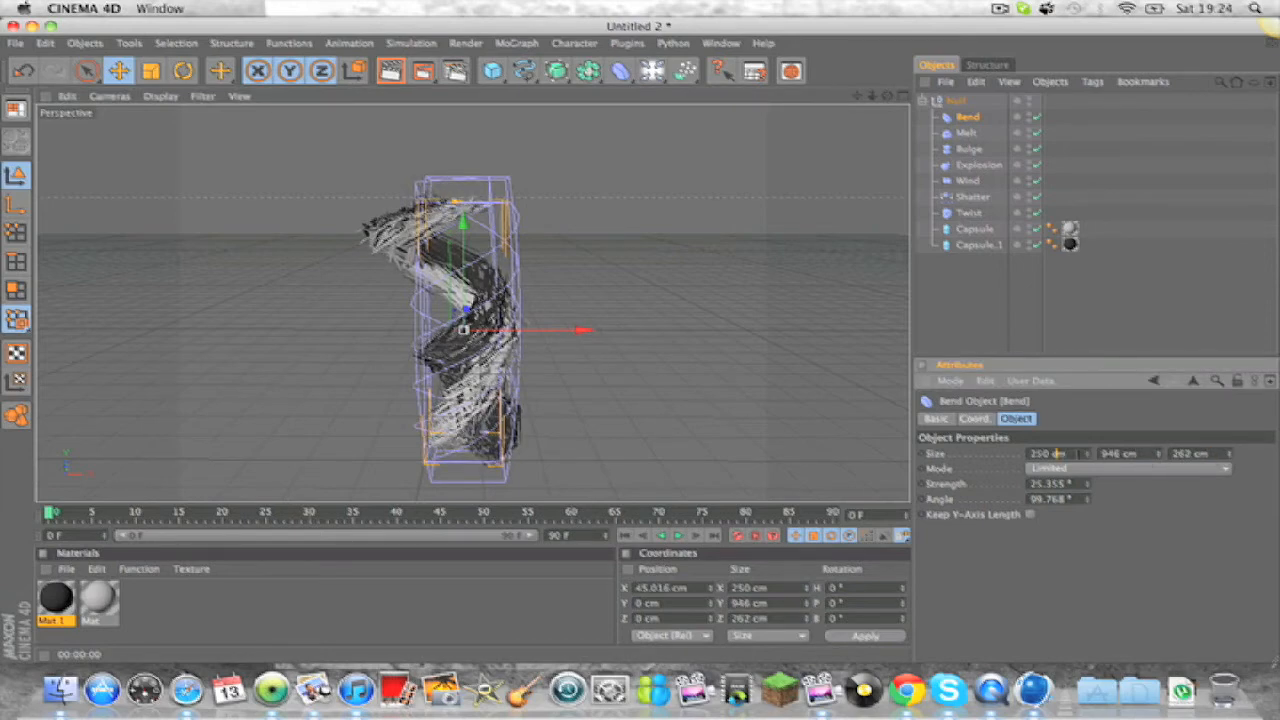
left_click_drag(1058, 453, 1058, 425)
Step: Set the Bend strength to about 31.2° and its angle to about 94.6°, and render a closer view of the shape
mouse_move(458, 201)
left_mouse_down()
mouse_move(360, 200)
mouse_move(614, 200)
mouse_move(462, 206)
left_mouse_up()
left_click(390, 72)
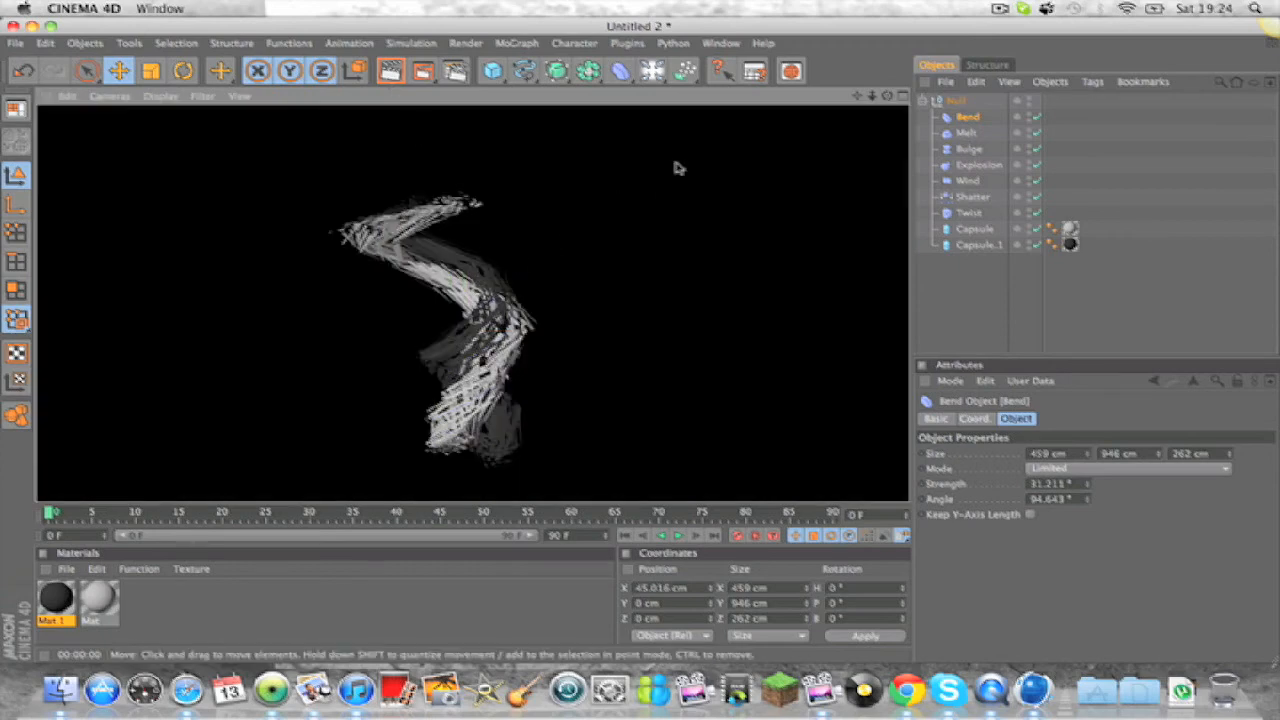
left_click_drag(853, 100, 817, 142)
scroll(781, 168, "up", 5)
scroll(781, 168, "down", 7)
scroll(781, 168, "up", 3)
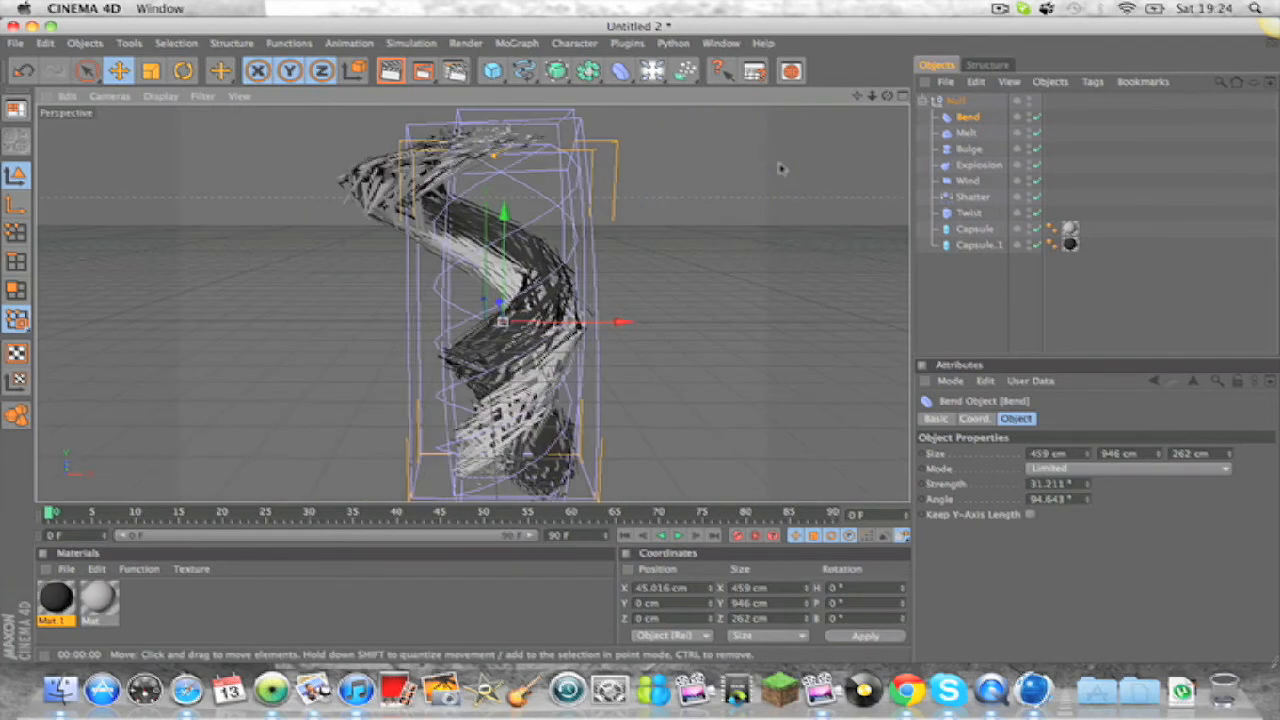
left_click(390, 70)
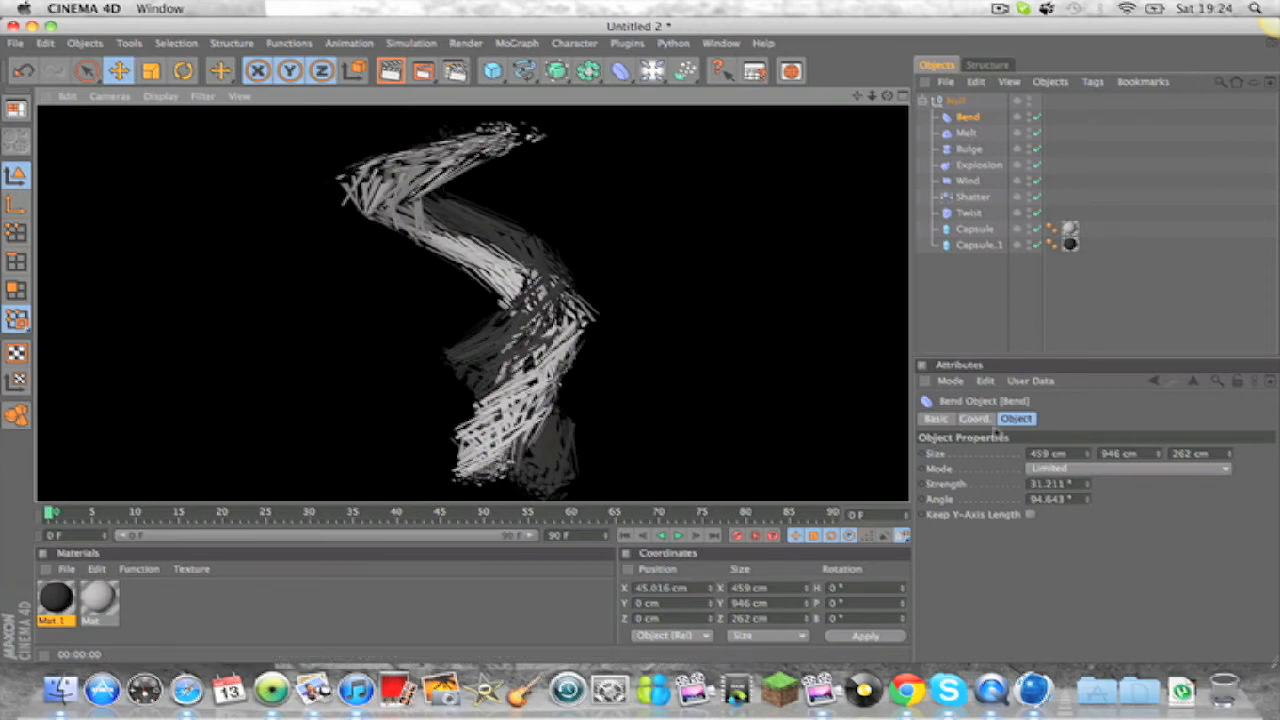
Step: Add an Explosion FX deformer as a child of the null
left_click(620, 70)
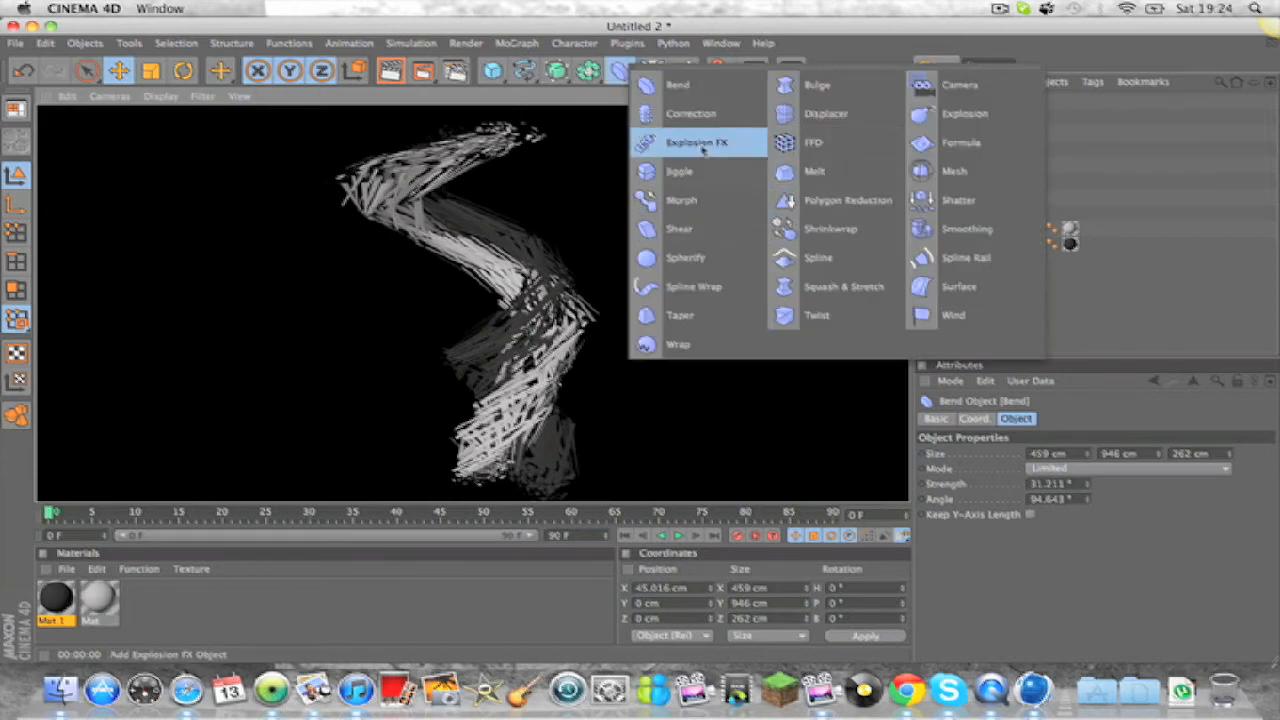
left_click(697, 143)
mouse_move(977, 101)
left_mouse_down()
mouse_move(967, 131)
mouse_move(960, 118)
left_mouse_up()
Step: Set the Explosion FX deformer's time to 5% and render the view
left_click(988, 468)
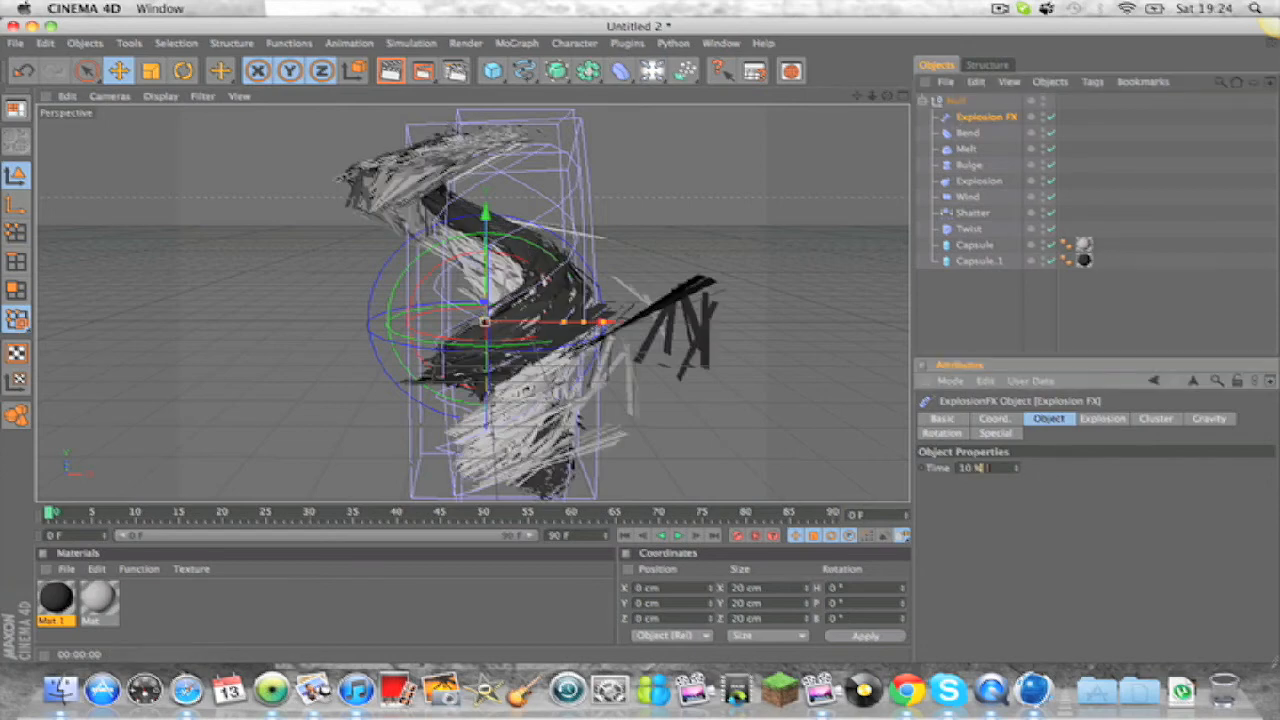
scroll(988, 468, "down", 6)
scroll(988, 468, "up", 1)
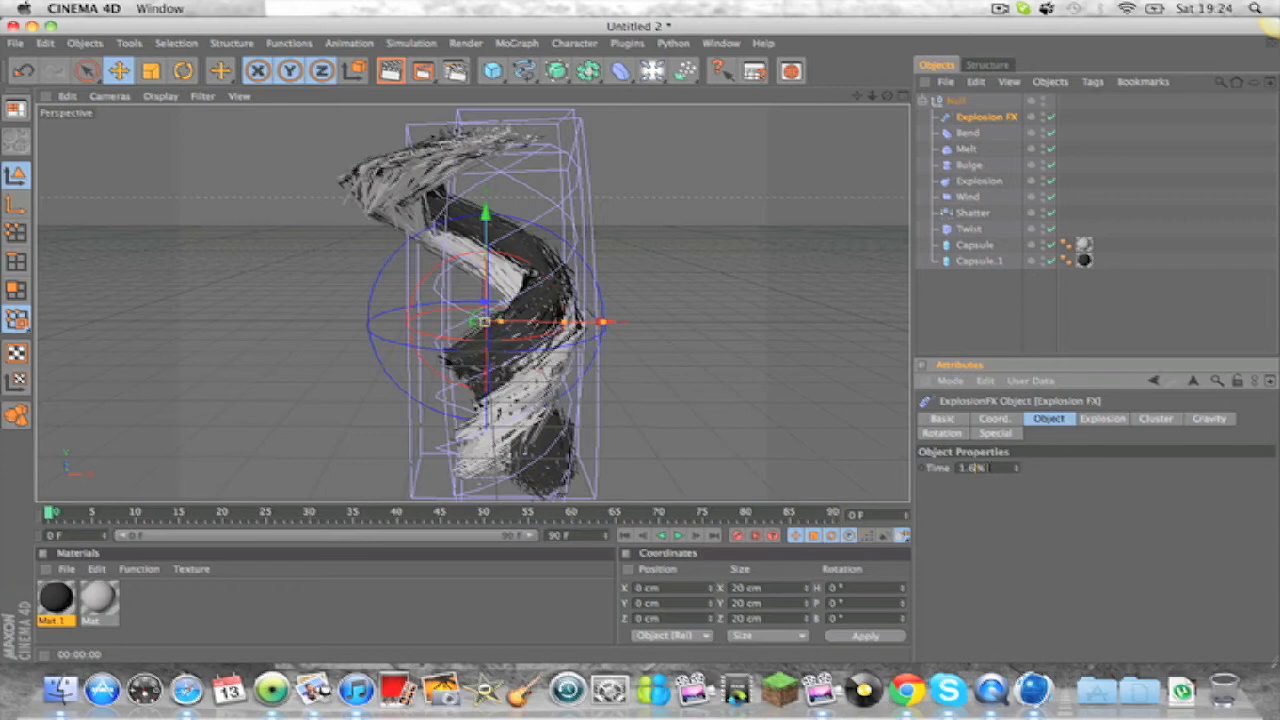
scroll(982, 467, "up", 3)
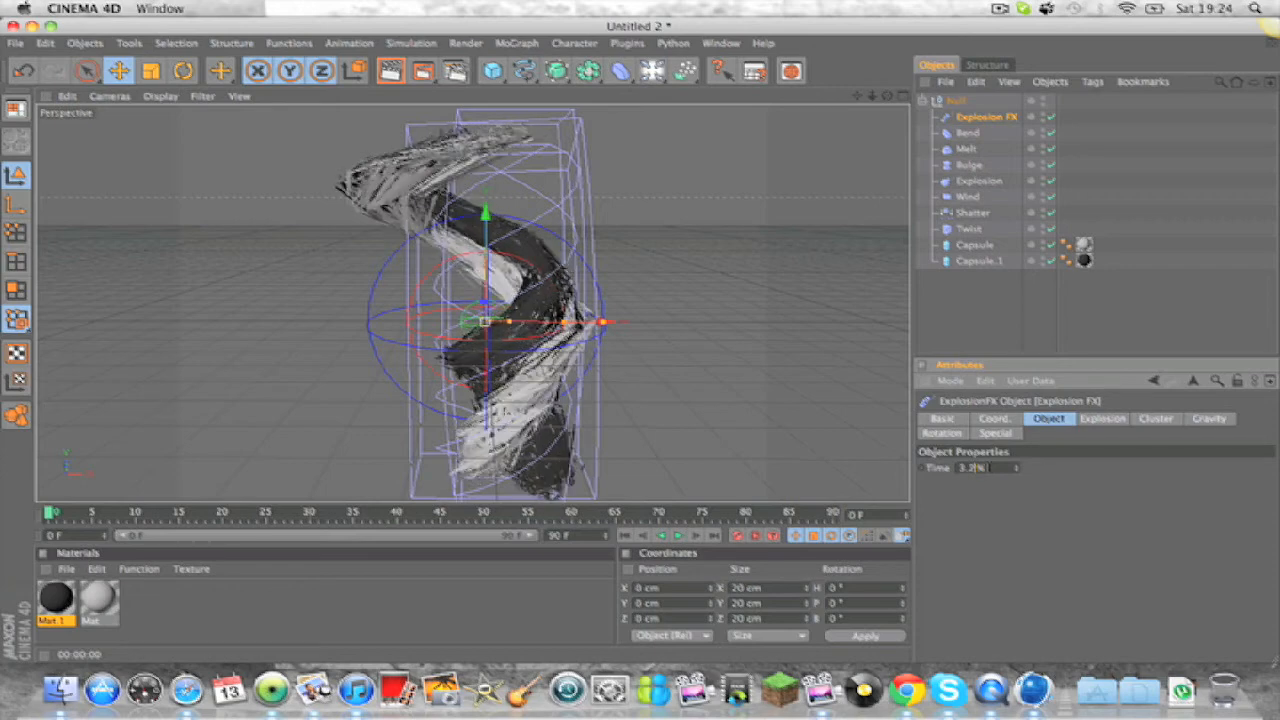
scroll(980, 467, "up", 5)
scroll(978, 467, "up", 5)
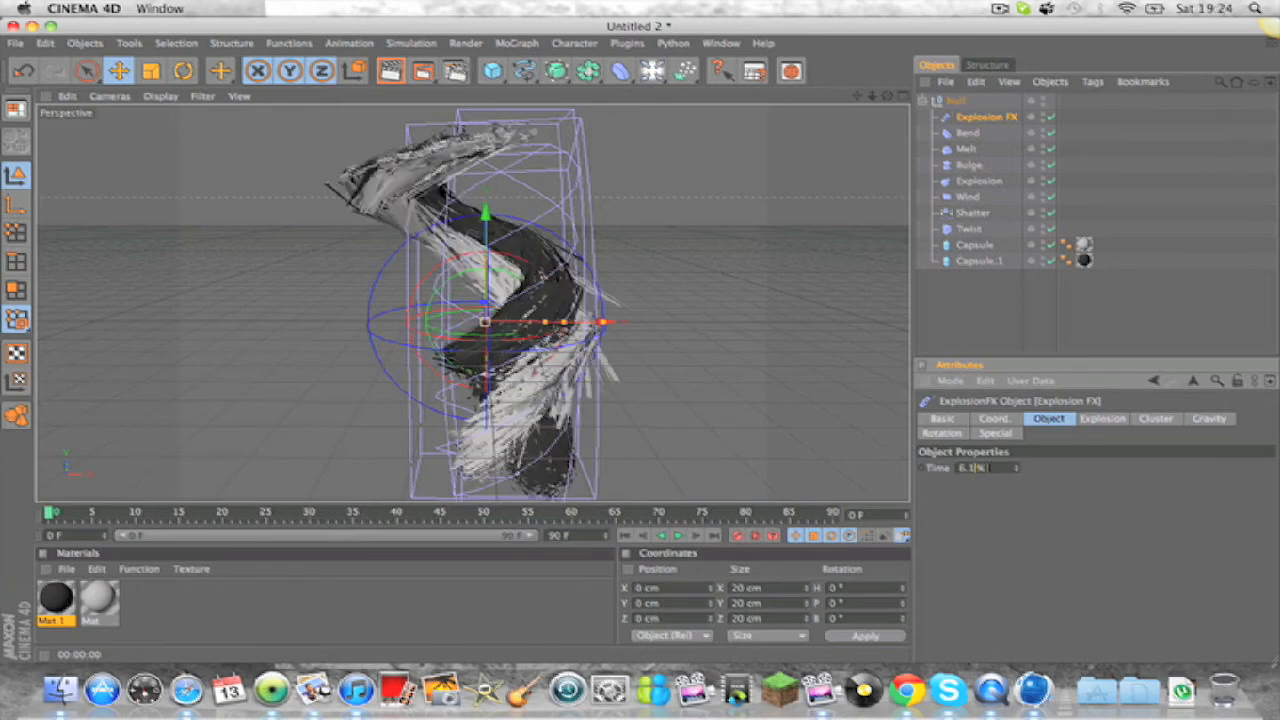
scroll(978, 467, "down", 5)
scroll(989, 468, "down", 5)
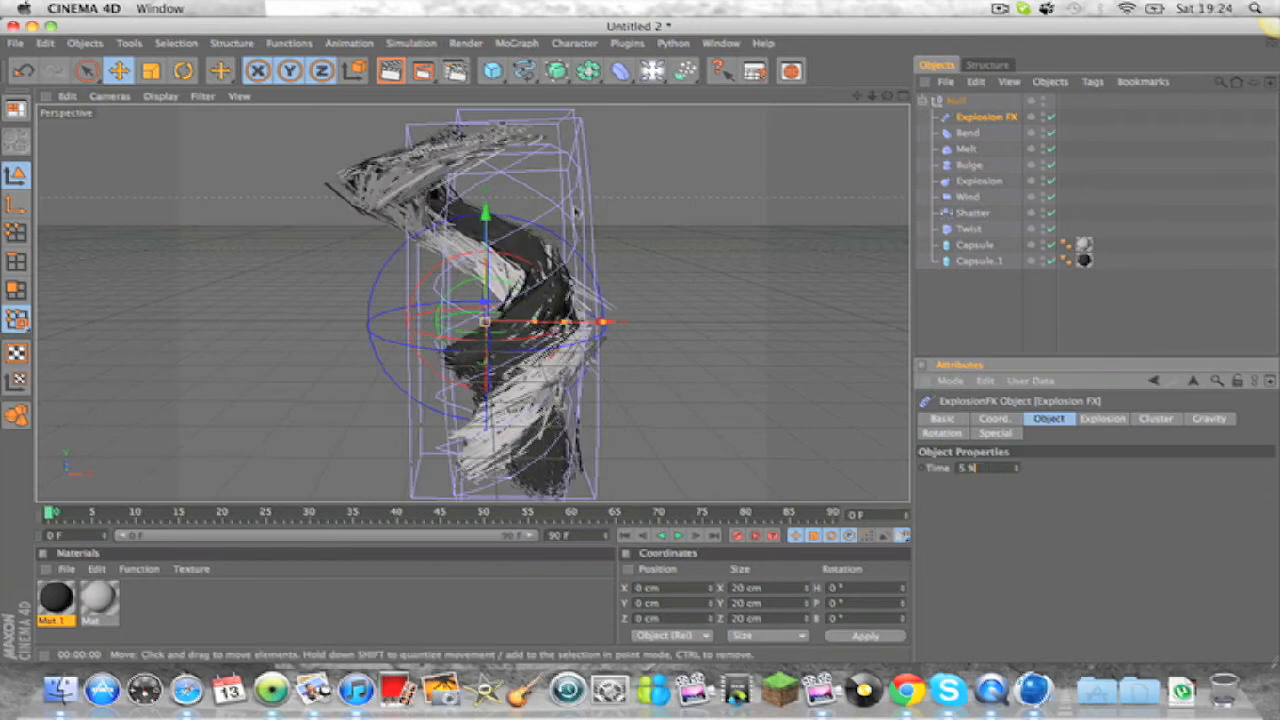
left_click(391, 71)
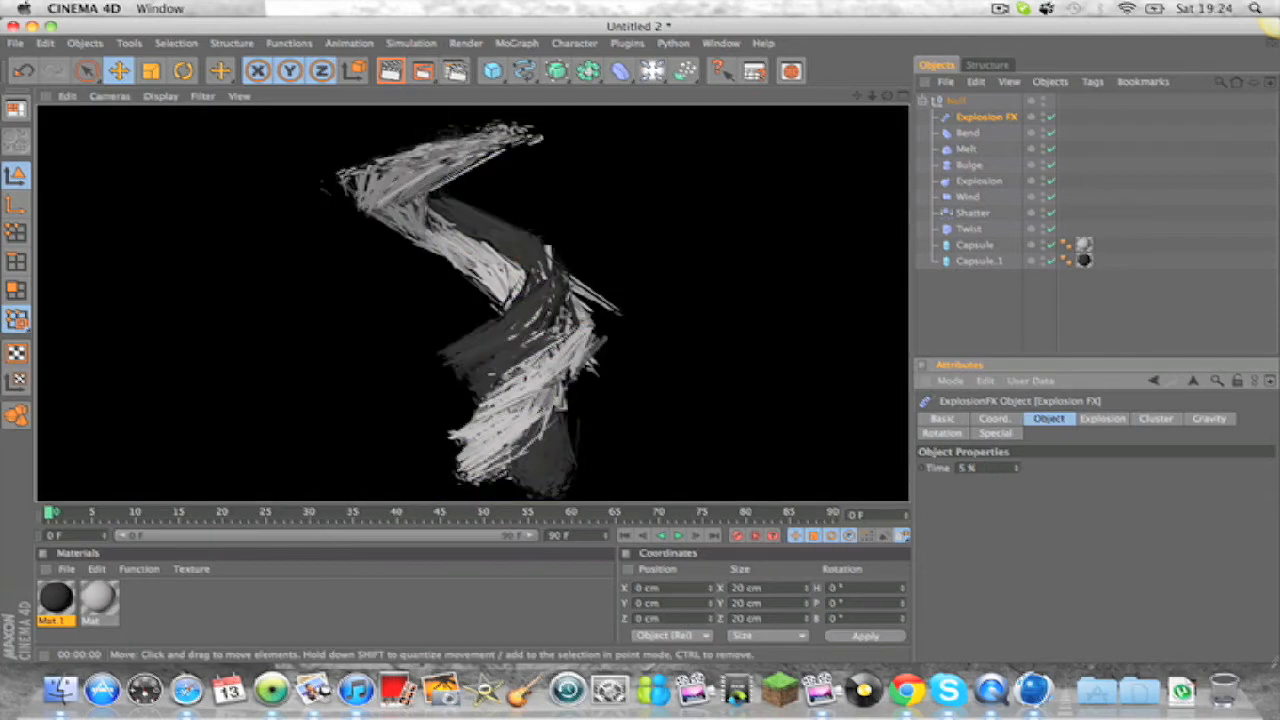
Step: Enlarge the blue and red range spheres of the Explosion FX deformer and reduce its time to about 3.64%
left_click(585, 358)
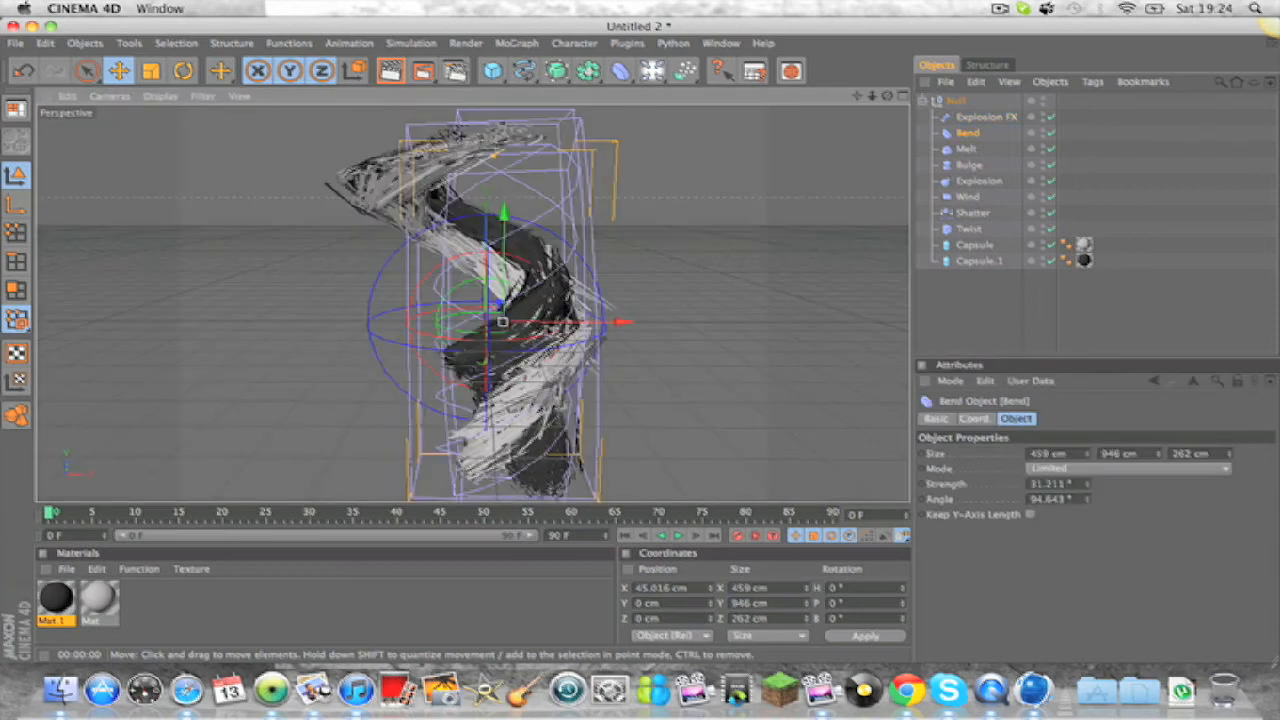
left_click(972, 117)
left_click_drag(533, 325, 694, 321)
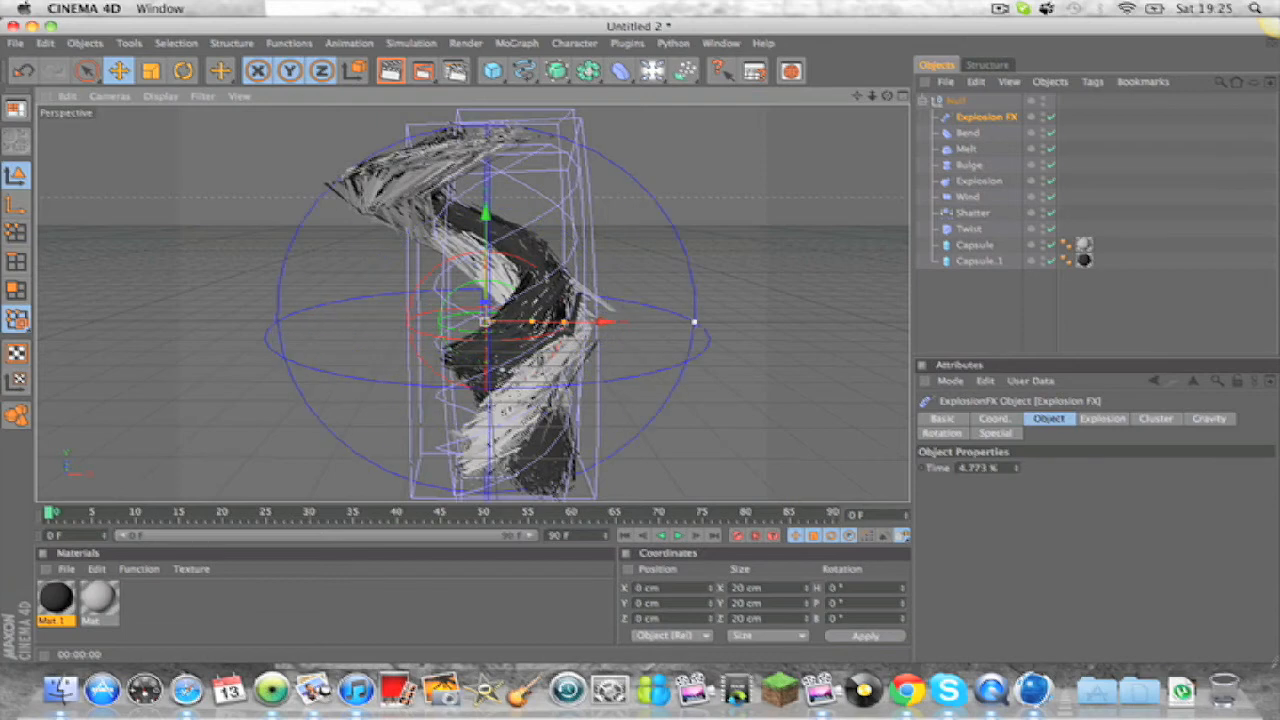
left_click_drag(565, 322, 657, 322)
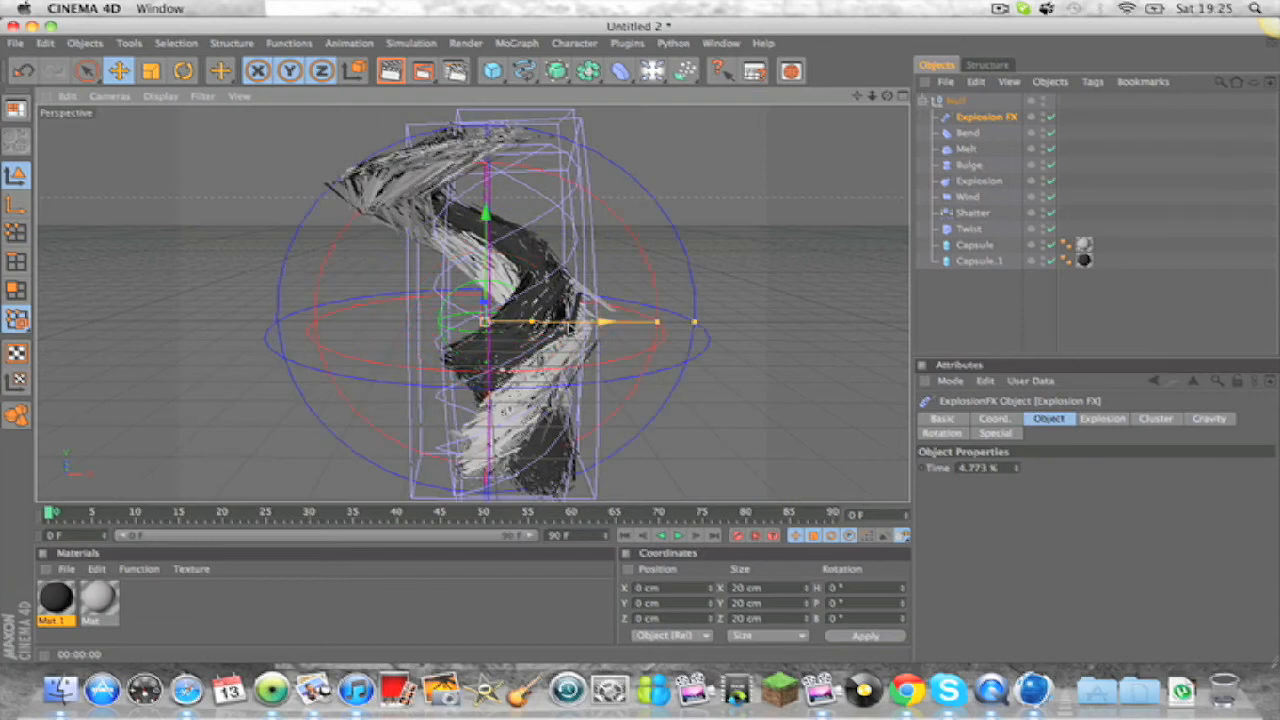
mouse_move(532, 322)
left_mouse_down()
mouse_move(543, 322)
mouse_move(521, 322)
left_mouse_up()
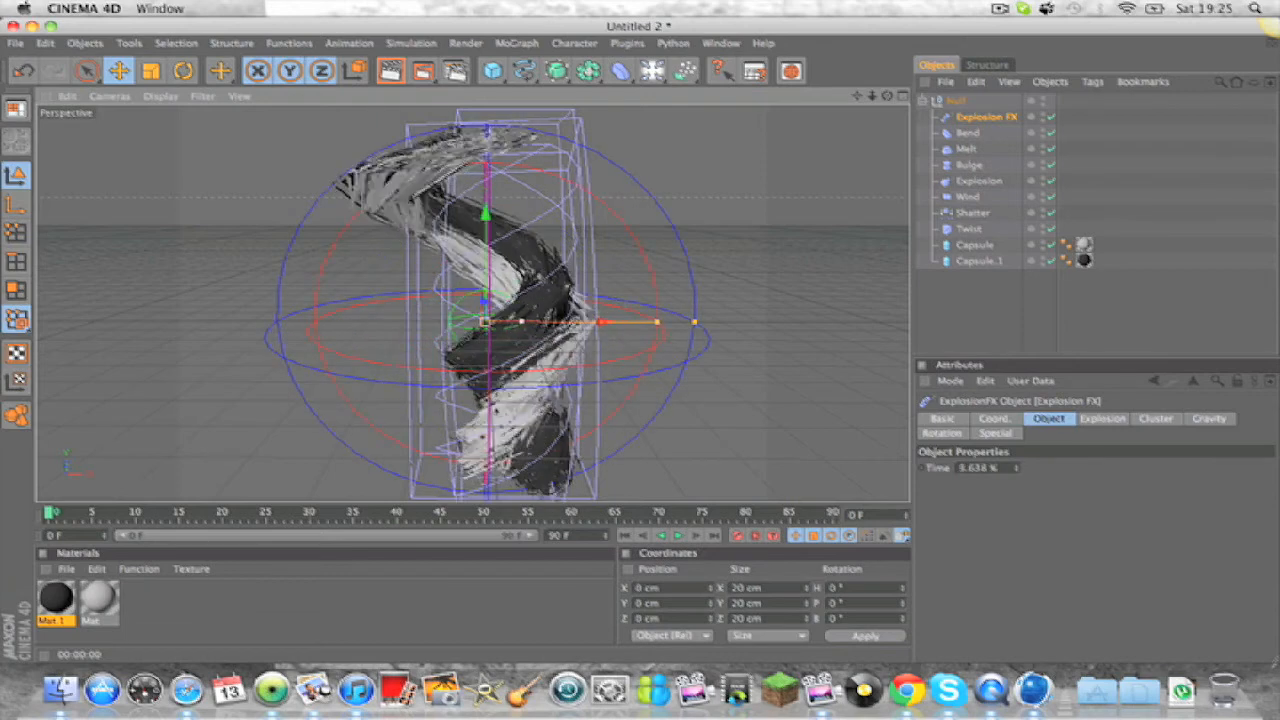
Step: Render the view, and open the Greyscalegorilla light kit from the Light Kits folder inside the desktop's C4D folder
left_click(391, 71)
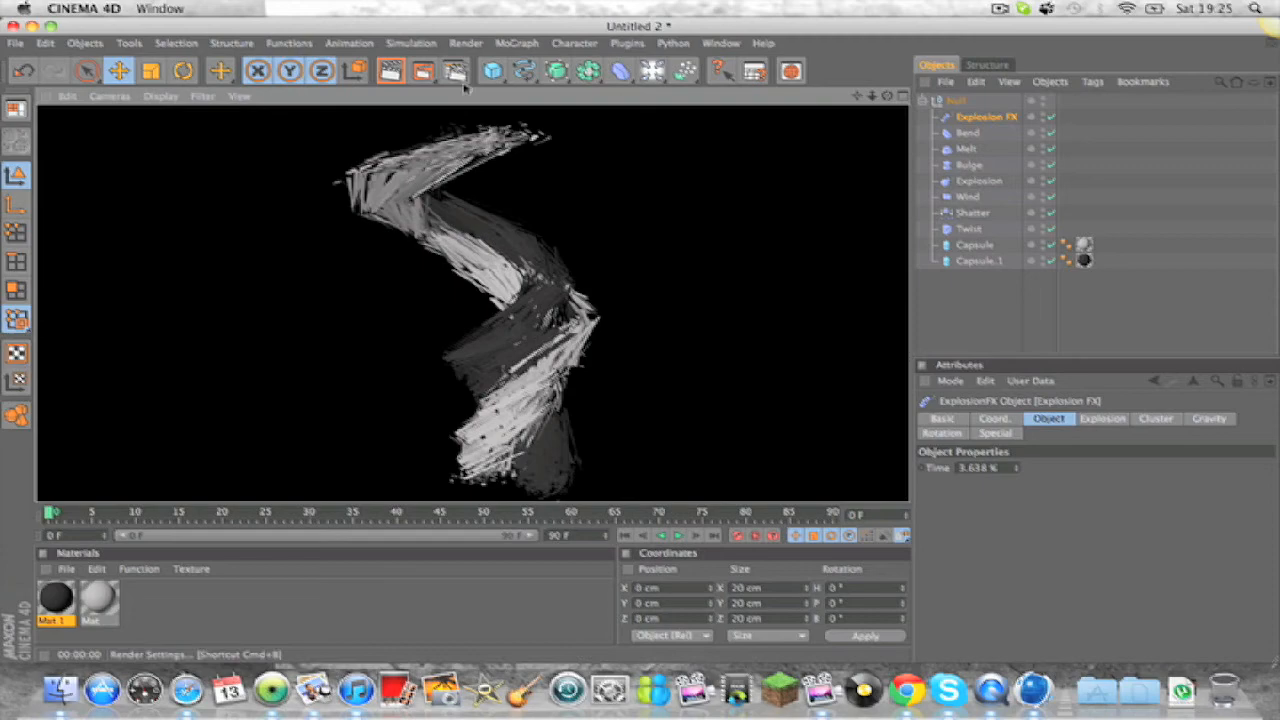
mouse_move(1278, 2)
left_click(705, 395)
mouse_move(1278, 718)
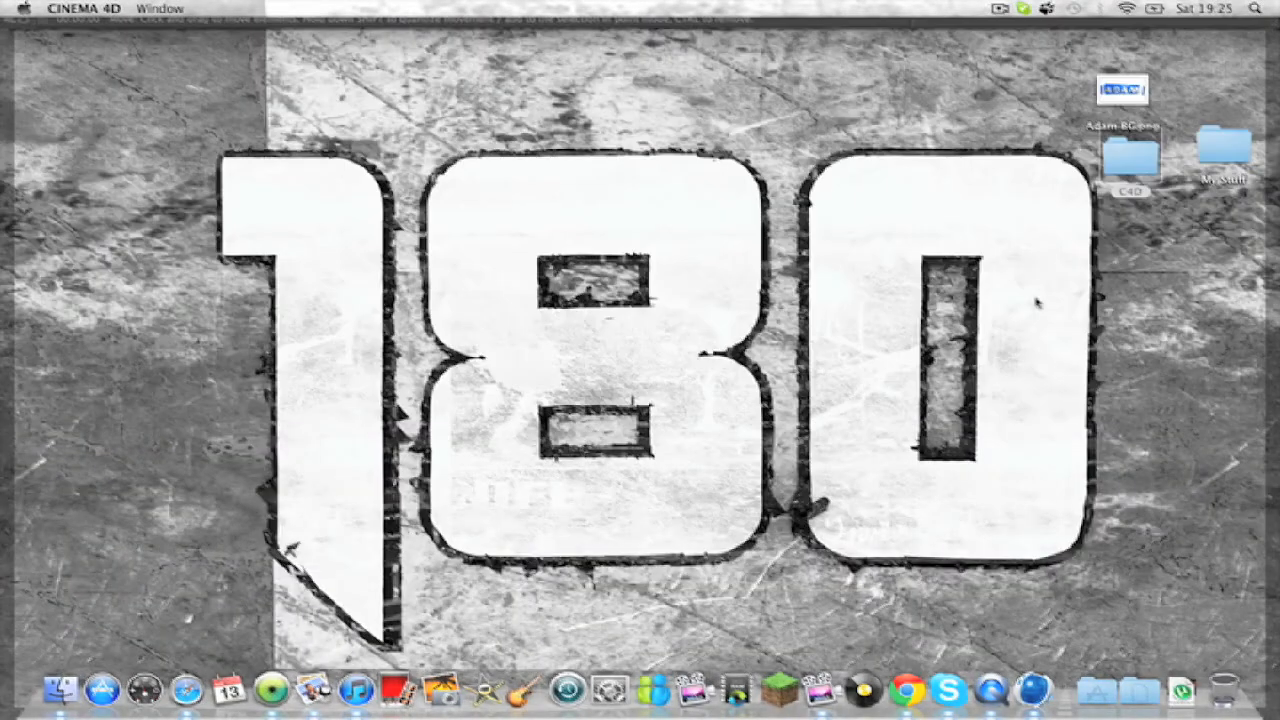
double_click(1122, 175)
scroll(720, 360, "up", 3)
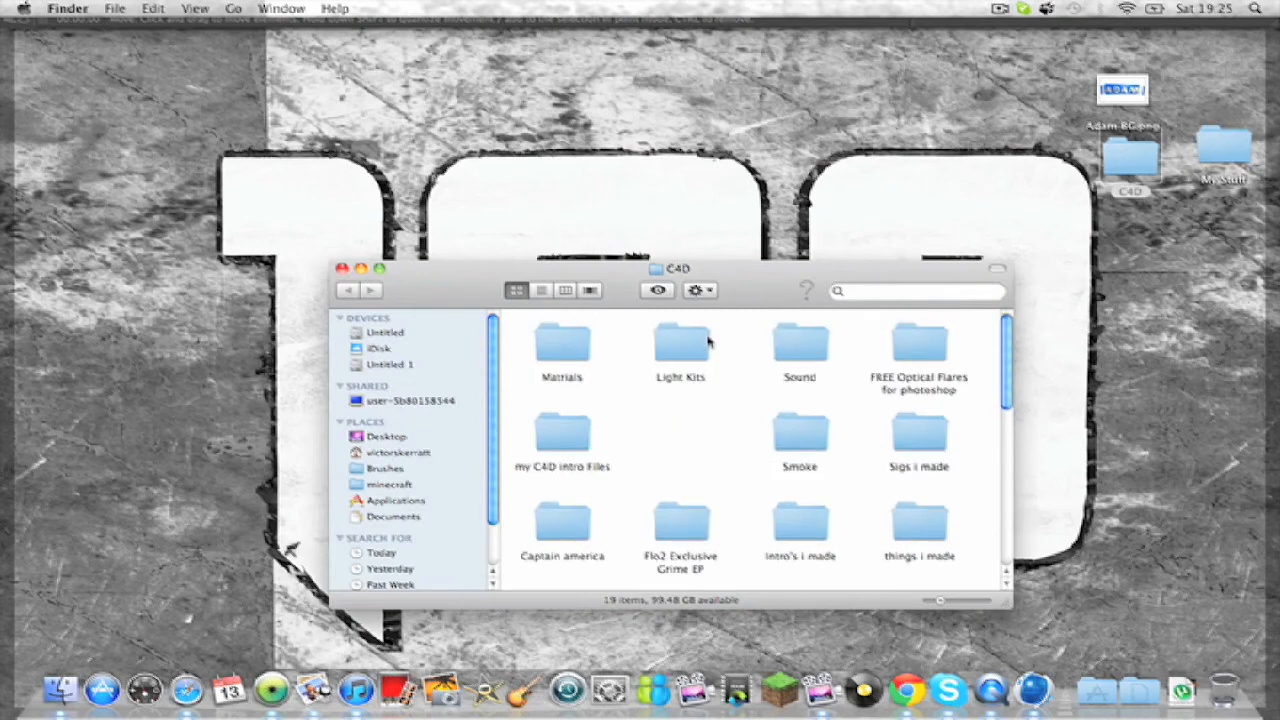
double_click(669, 351)
double_click(558, 348)
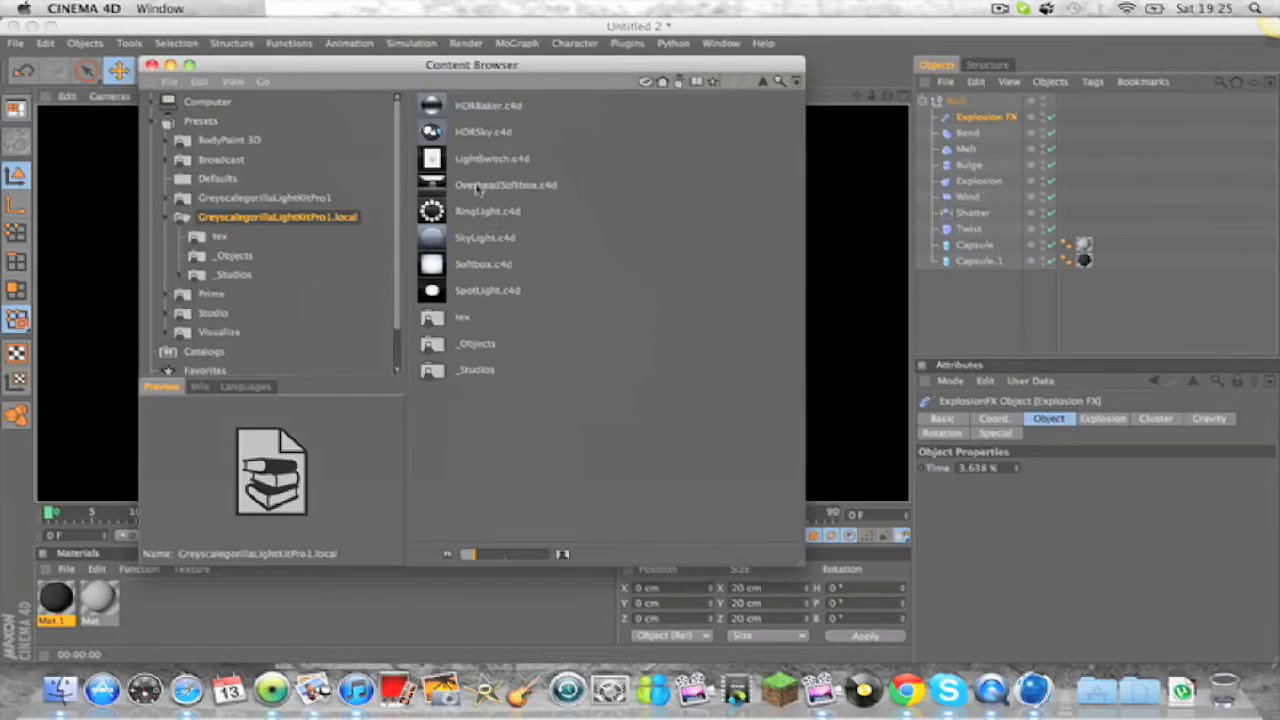
Step: Load OverheadSoftbox.c4d from the light kit into the scene, and close the C4D folder window
left_click(477, 188)
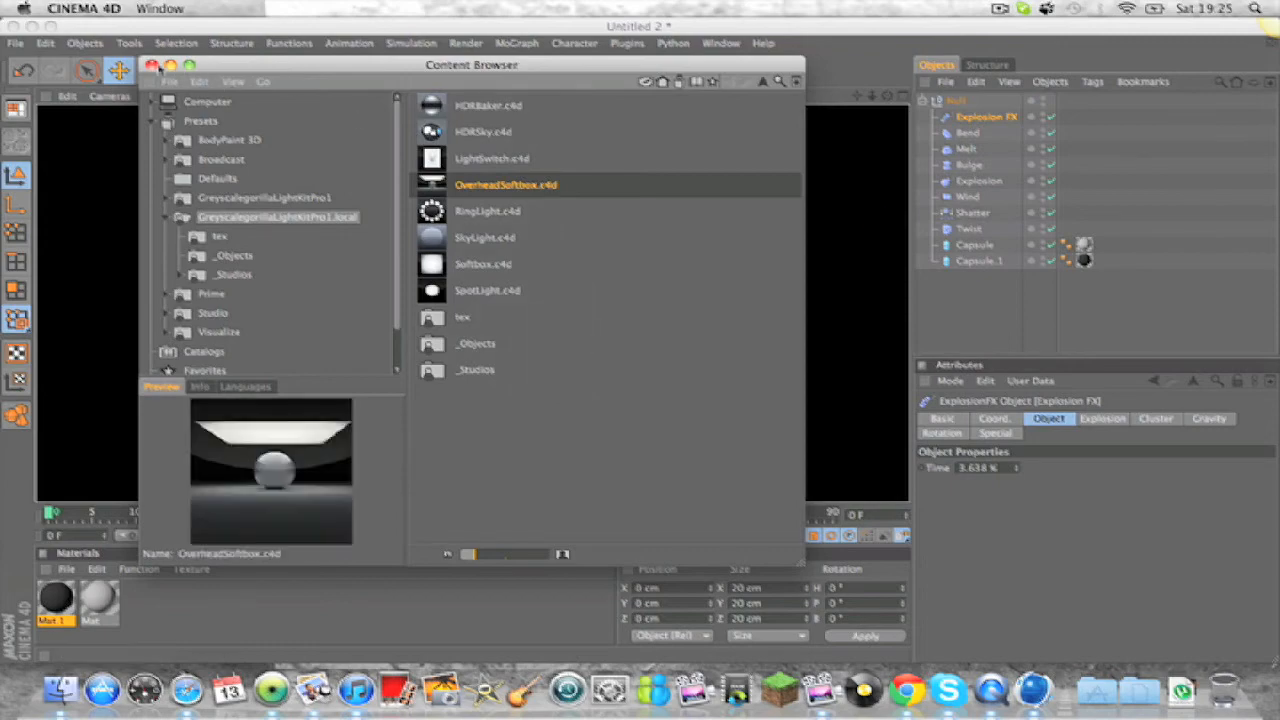
left_click(152, 65)
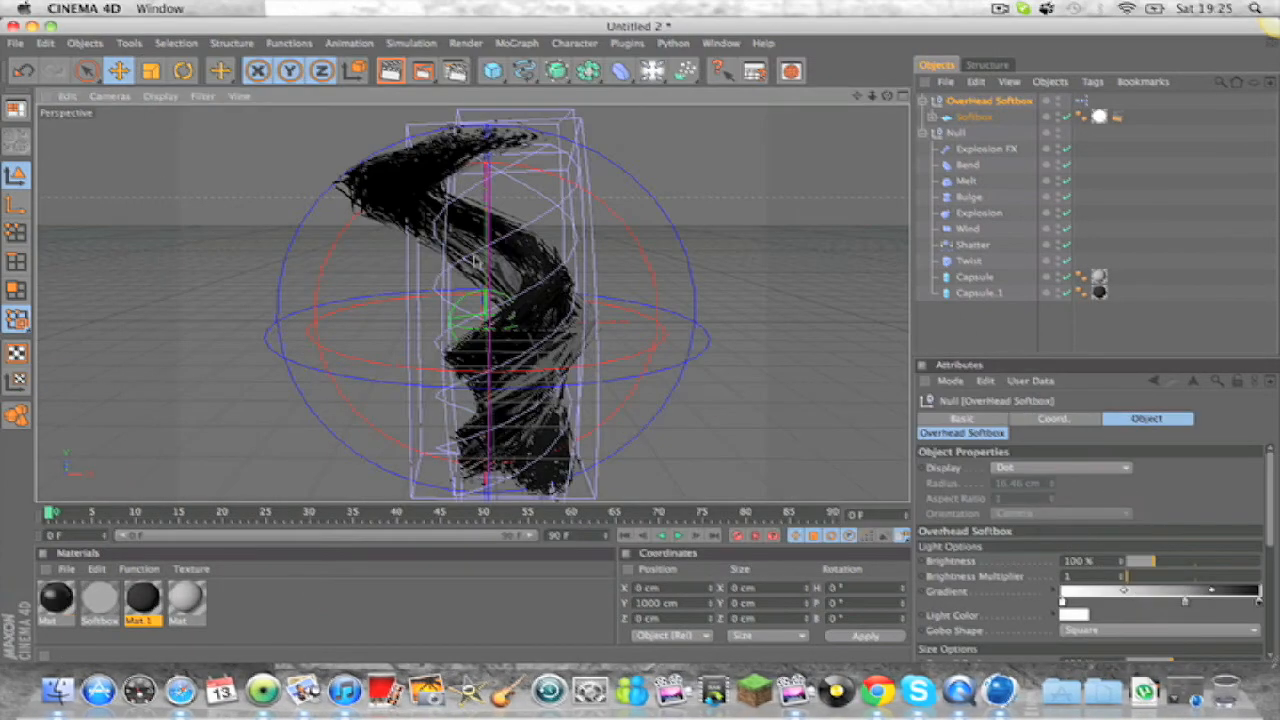
key("F9")
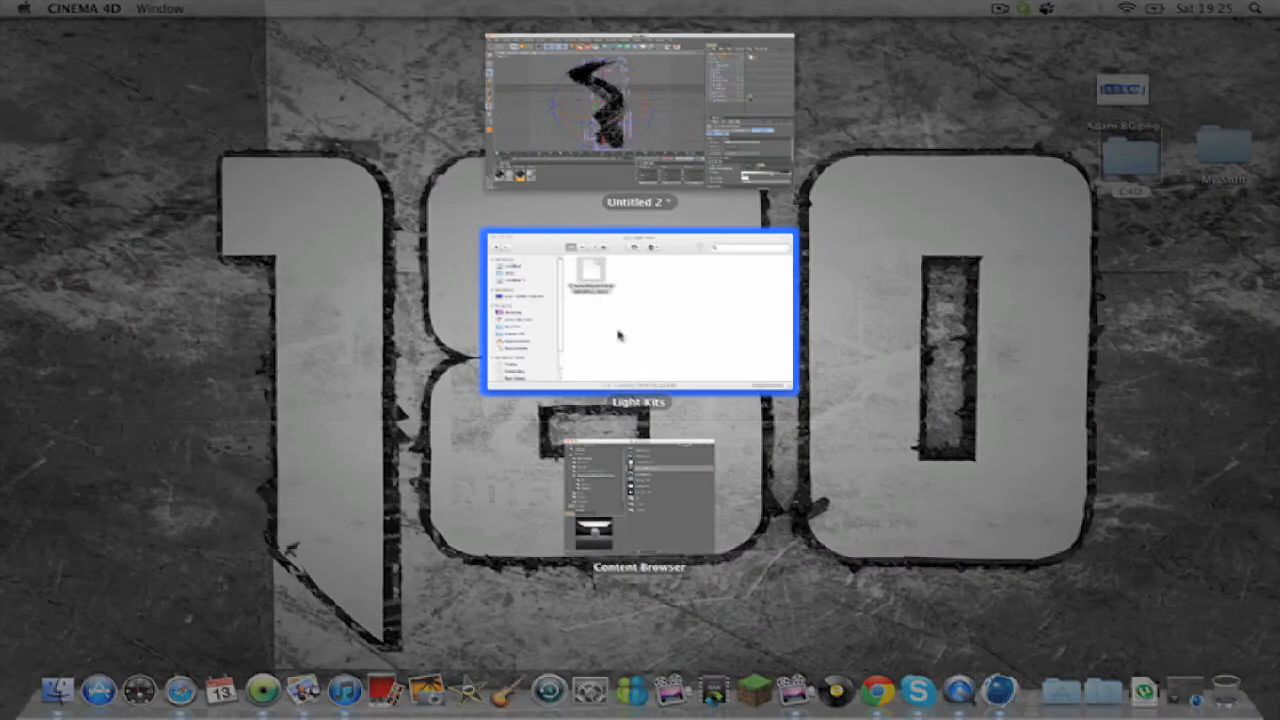
left_click(654, 289)
left_click(345, 290)
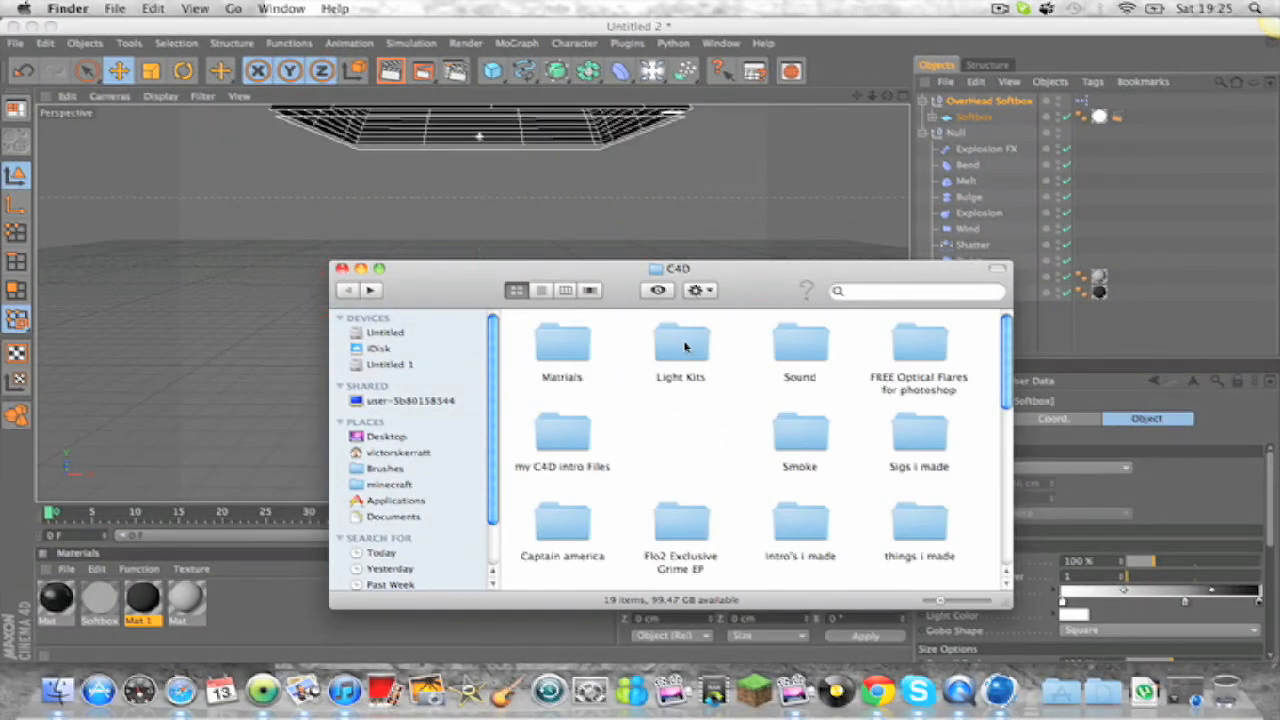
left_click(341, 271)
key("F9")
key("F9")
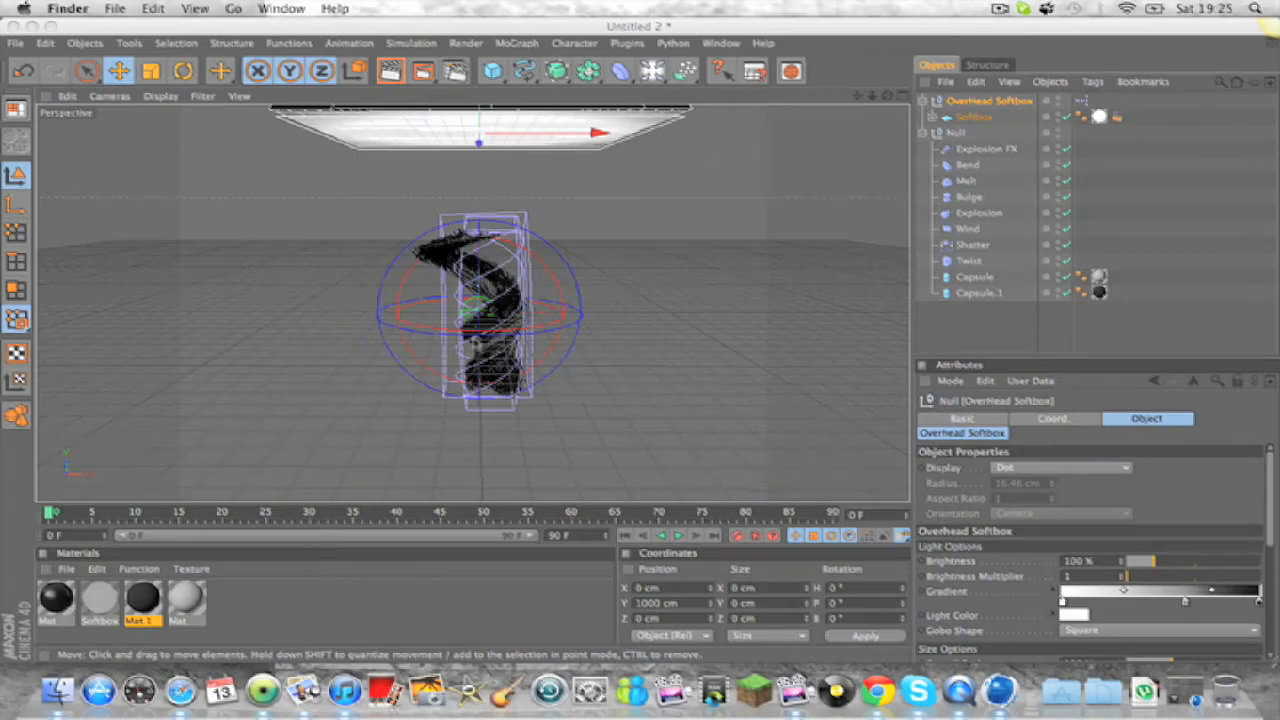
Step: Add Softbox.c4d from the Greyscalegorilla light kit to the scene and put the Content Browser away
key("F9")
left_click(680, 540)
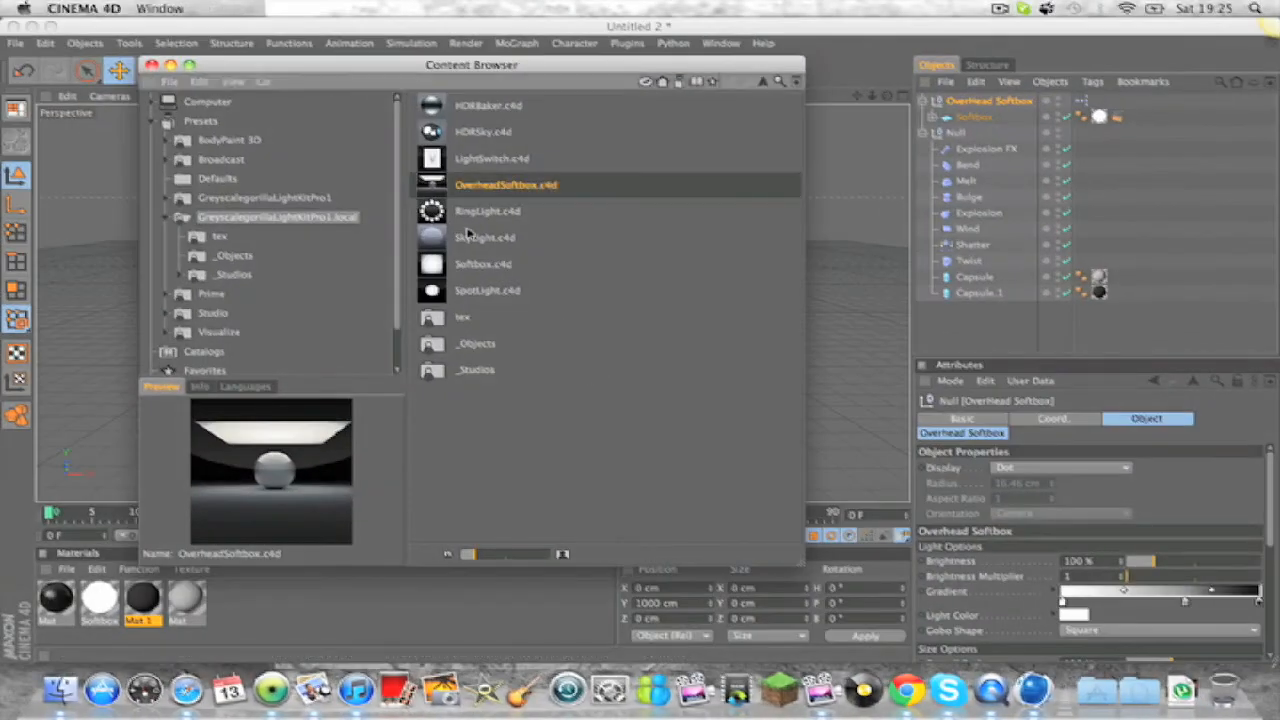
left_click(484, 264)
left_click_drag(484, 264, 855, 281)
left_click(174, 66)
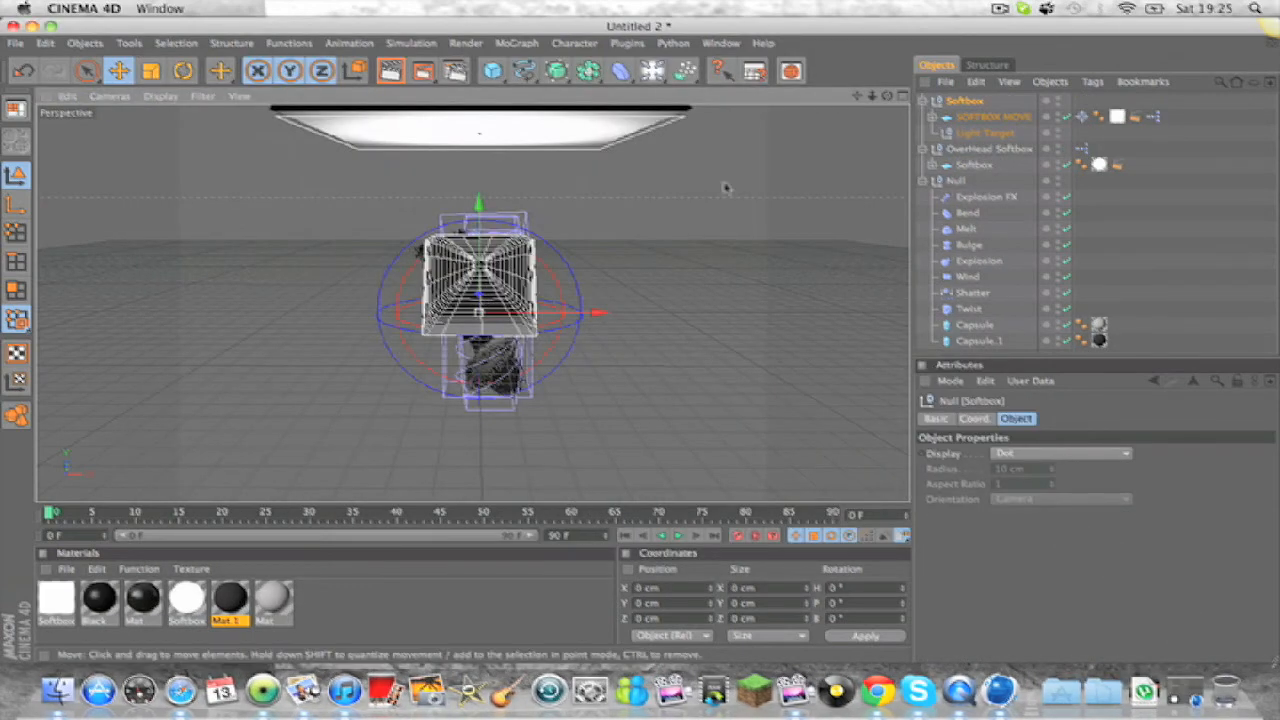
Step: Move the Softbox light to about X 194 cm, Y 671 cm, Z -1141 cm, and duplicate it in place
left_click_drag(886, 97, 886, 97)
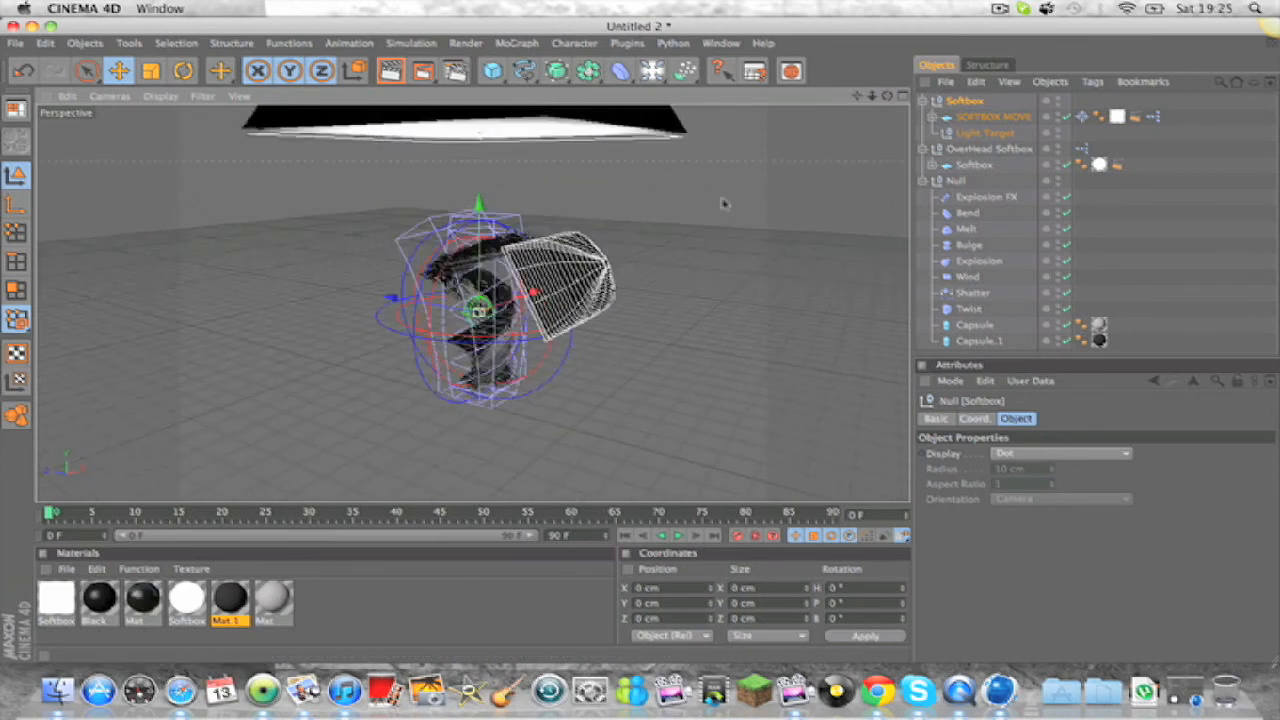
left_click_drag(410, 302, 852, 192)
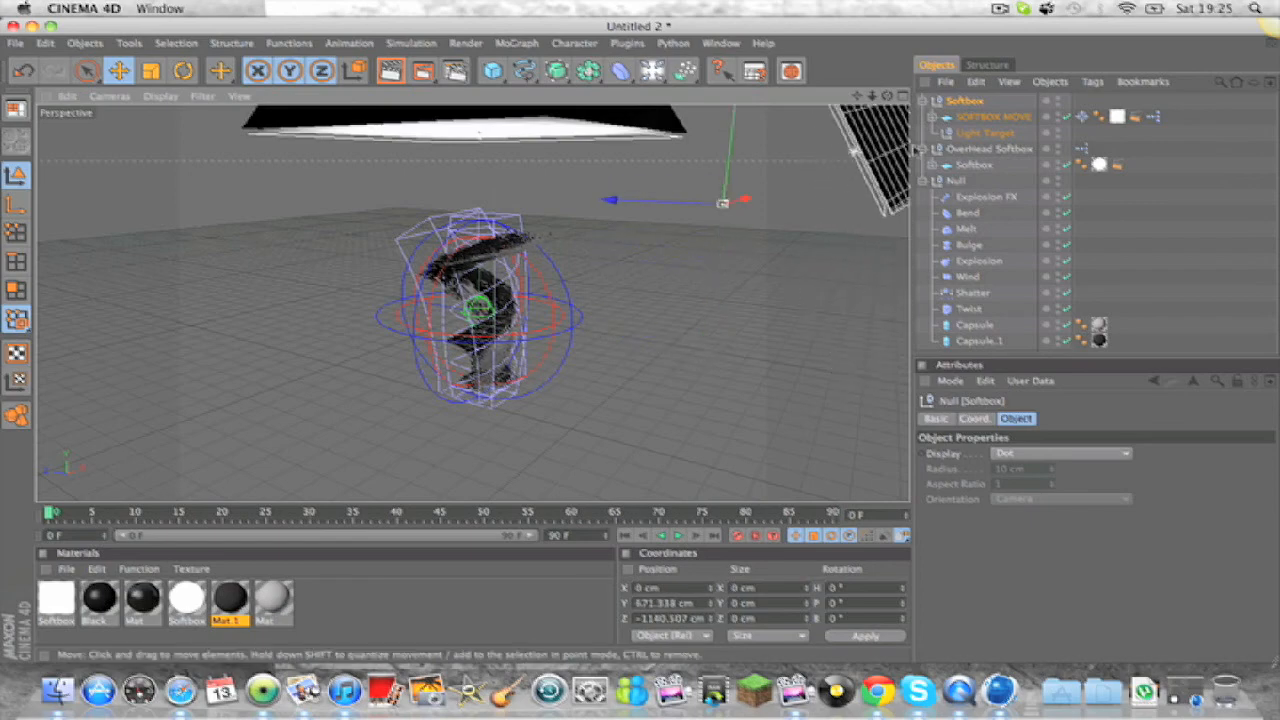
left_click_drag(887, 96, 742, 120)
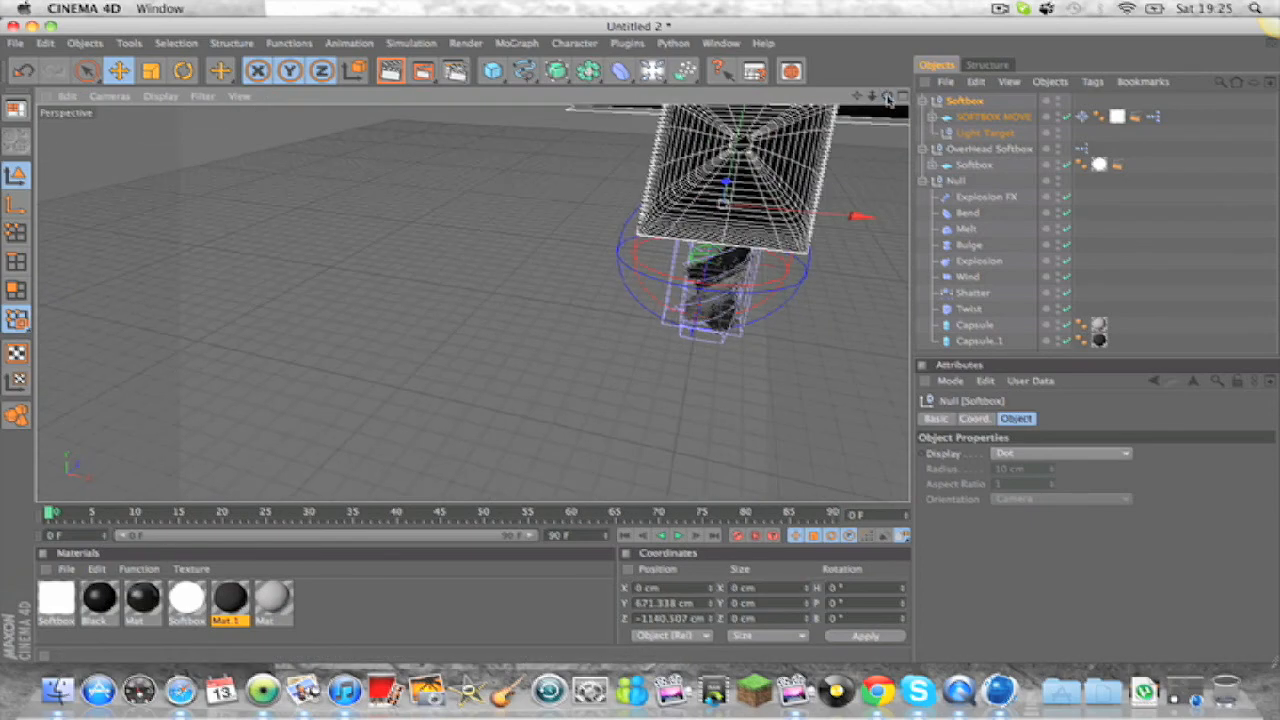
left_click_drag(858, 214, 892, 206)
key("super+c")
key("super+v")
Step: Frame the twisted shape close up from the front and render the view with the softbox lighting
scroll(643, 249, "up", 5)
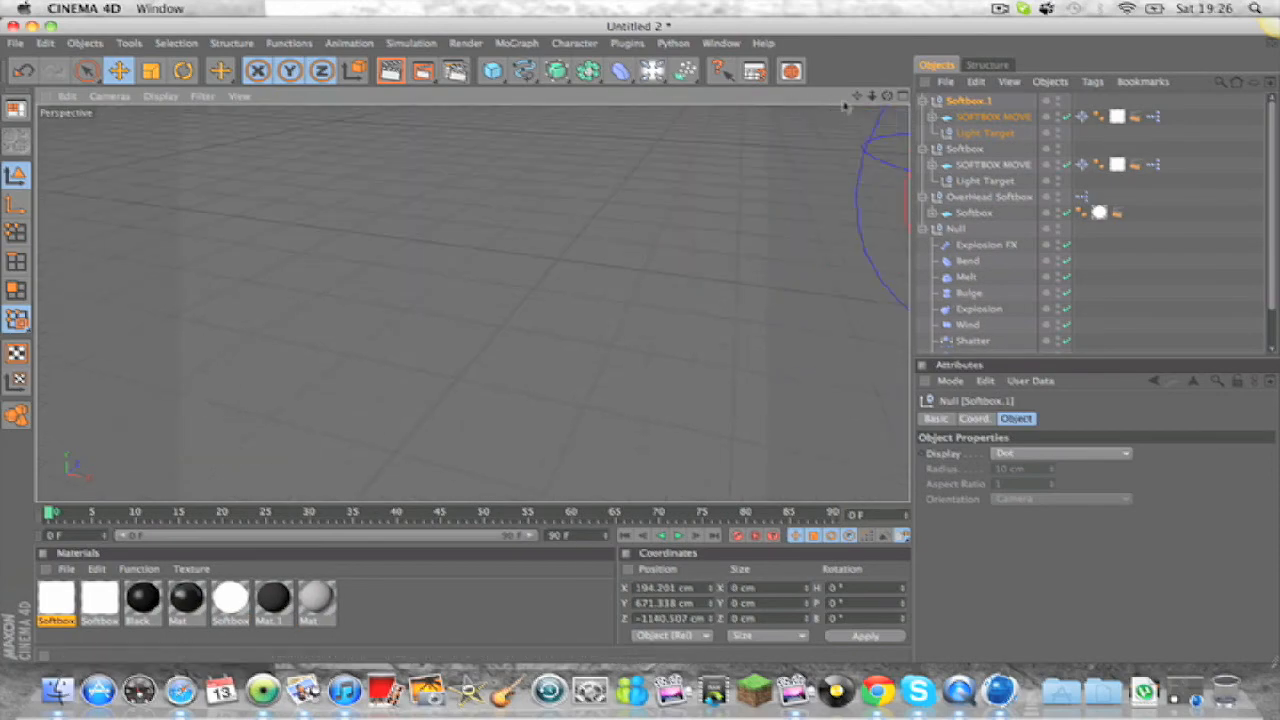
left_click_drag(858, 97, 310, 196)
left_click_drag(889, 100, 856, 100)
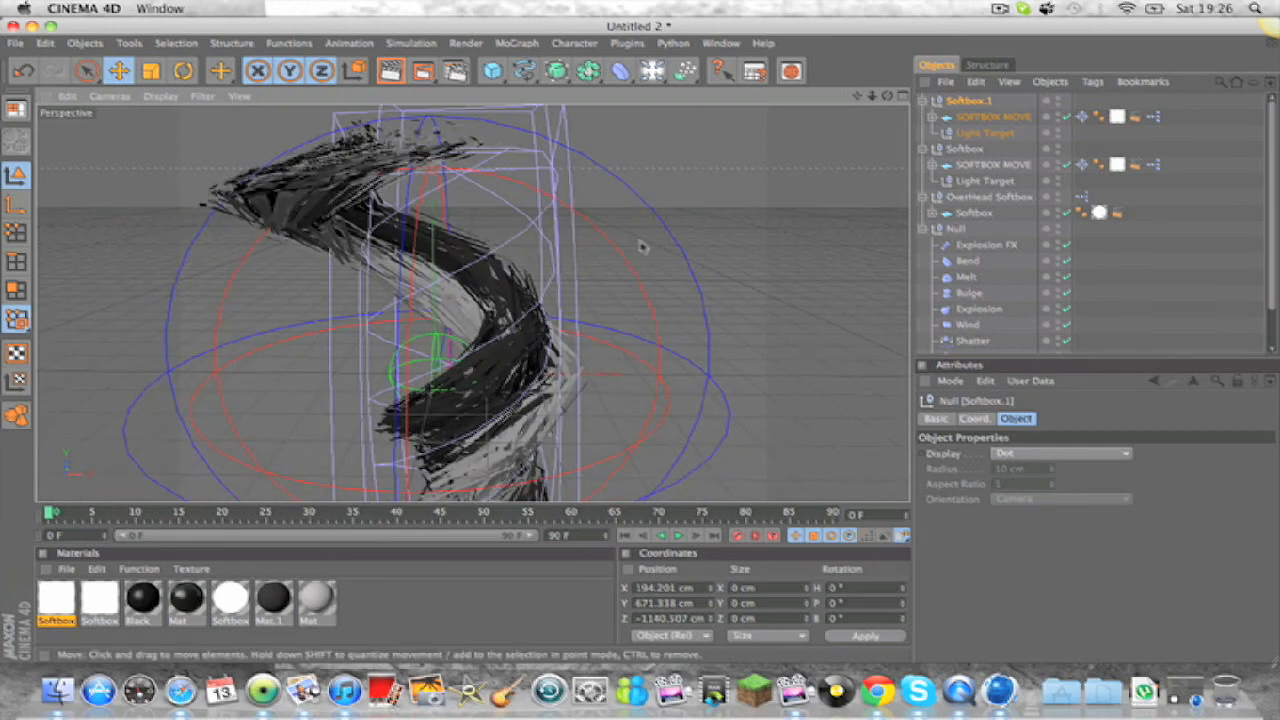
left_click(400, 71)
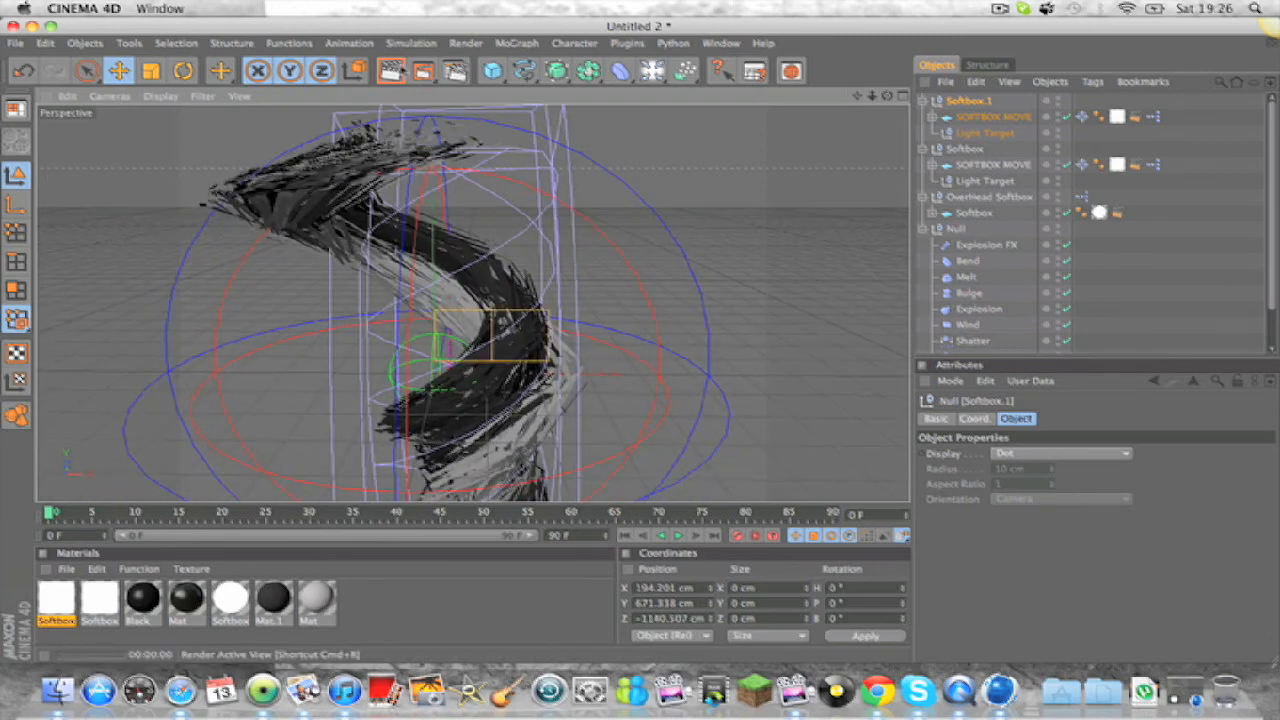